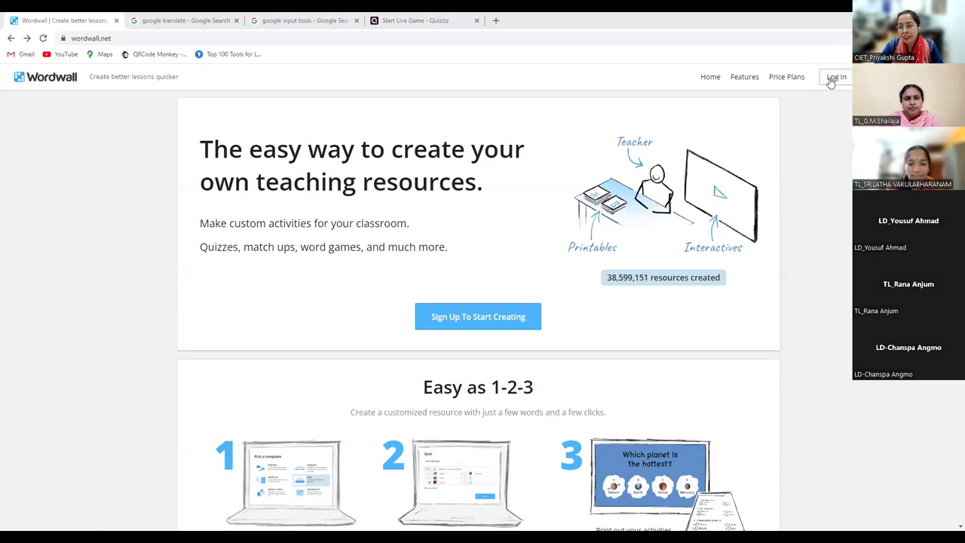
Log in to Wordwall with the first listed Google account, entering the account password
click(830, 81)
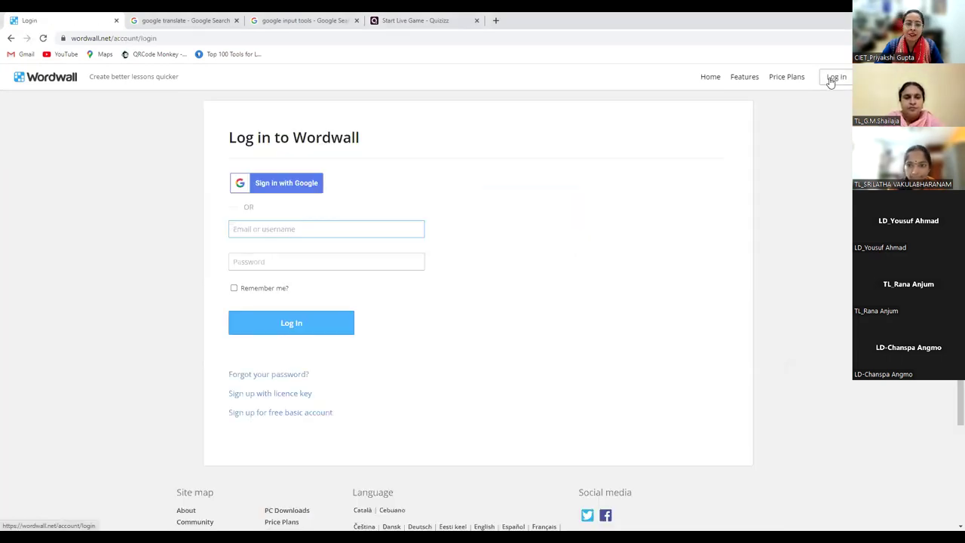
click(279, 185)
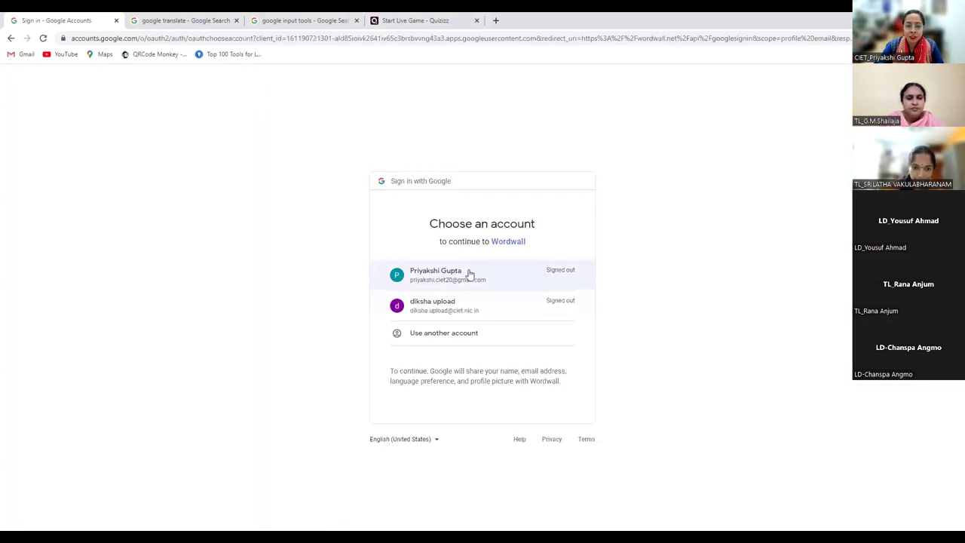
click(467, 272)
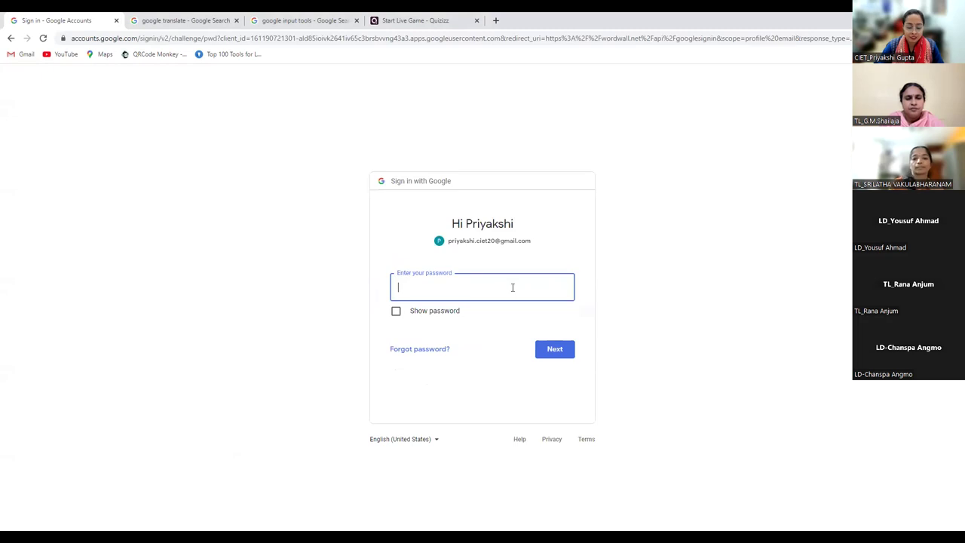
text(•••••••••)
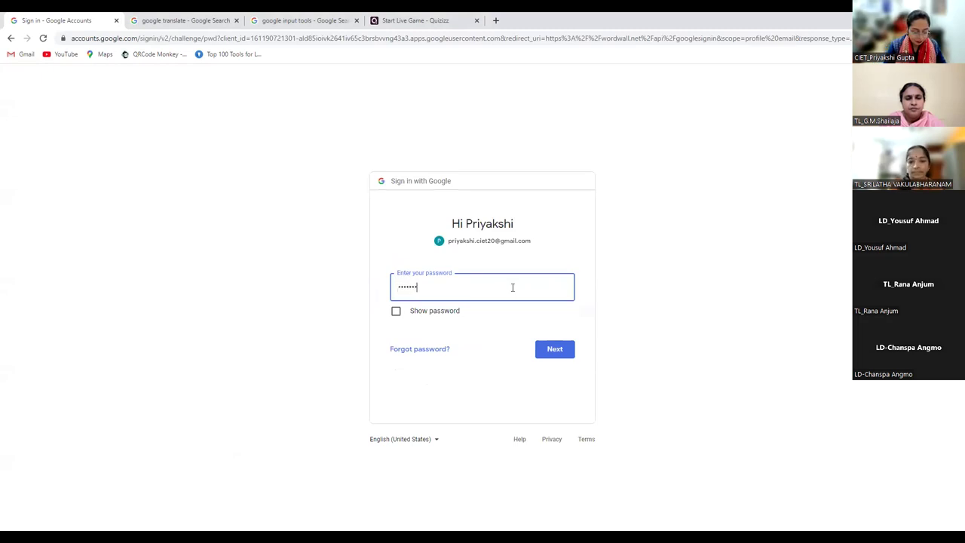
text(•)
key(Return)
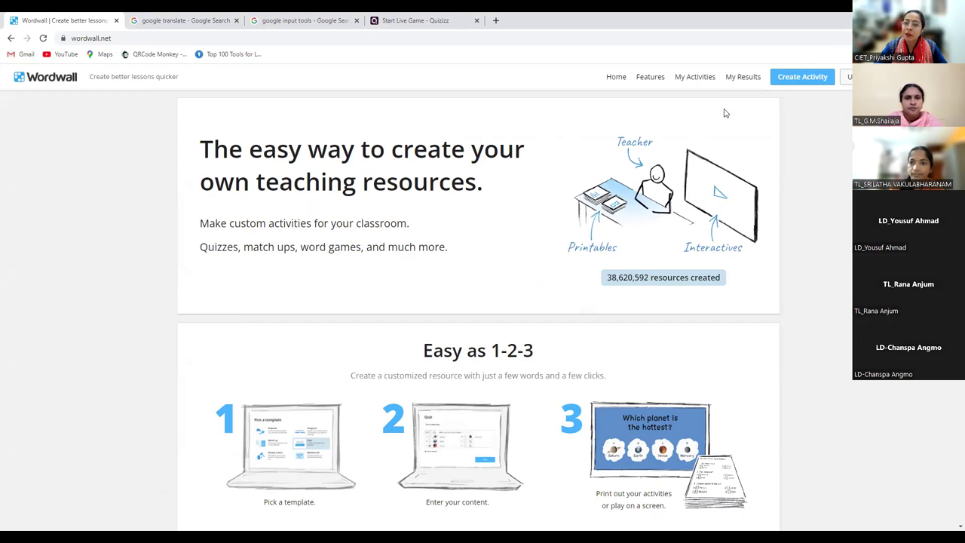
Look over the saved activities, and examine the available activity templates on the Wordwall home page
click(694, 78)
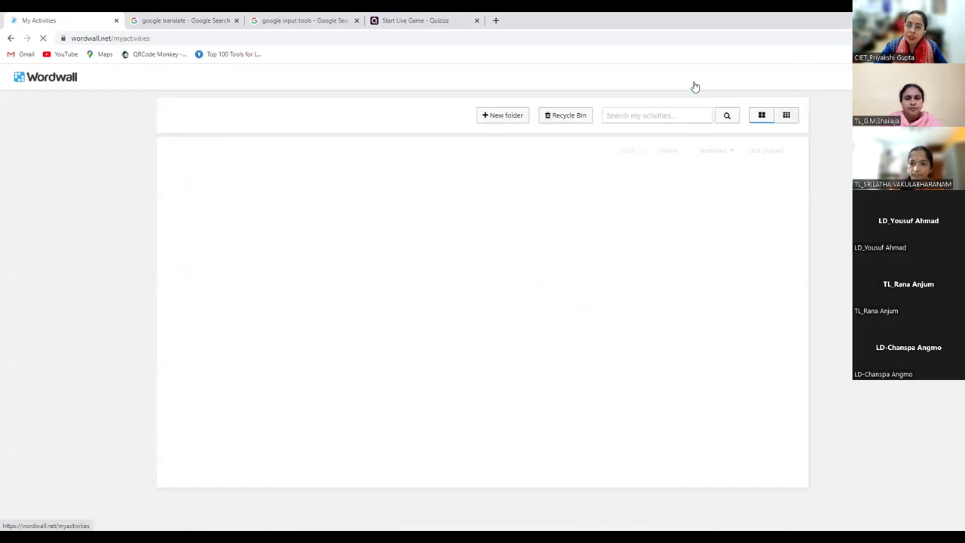
click(614, 77)
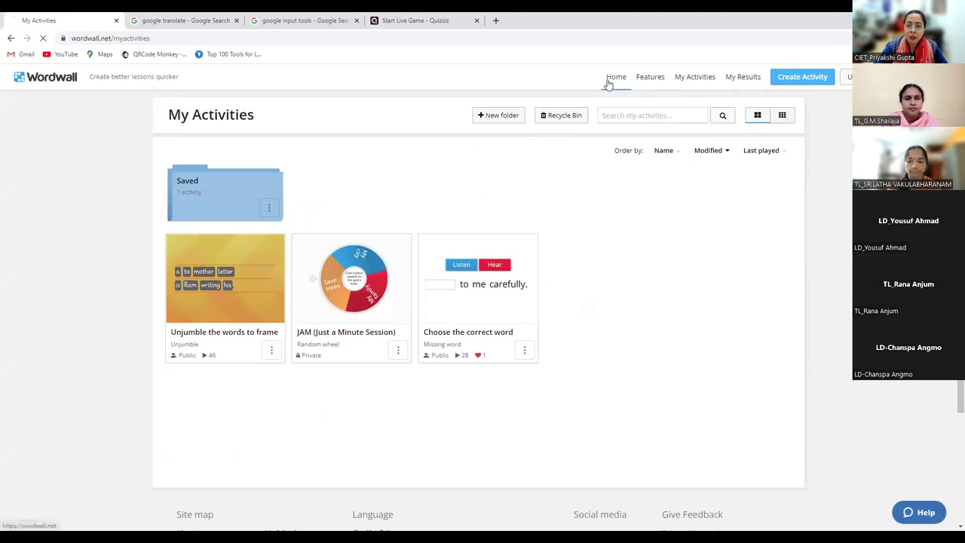
scroll(525, 313, down, 5)
scroll(525, 314, down, 2)
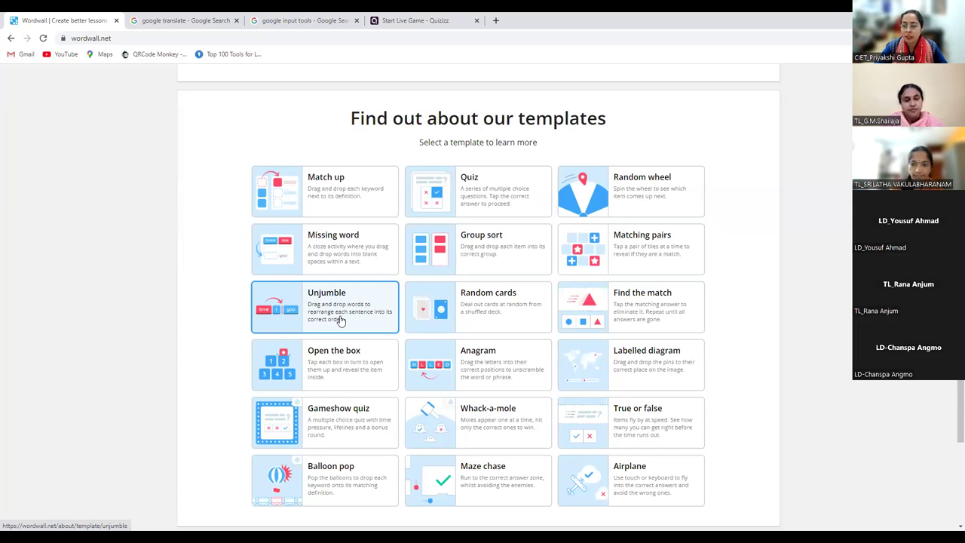
scroll(660, 160, up, 6)
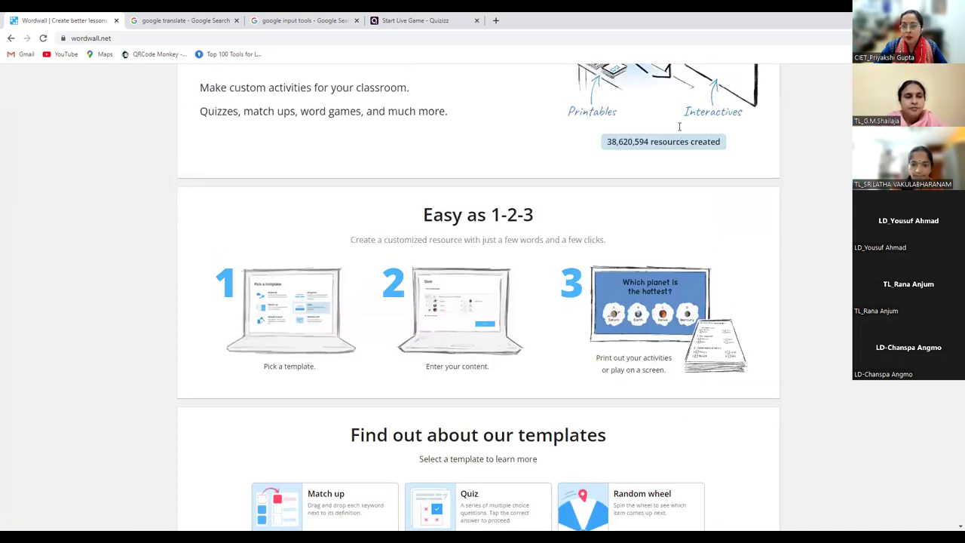
Open the saved activity "Unjumble the words to frame logically appropriate sentences." for content editing
click(694, 77)
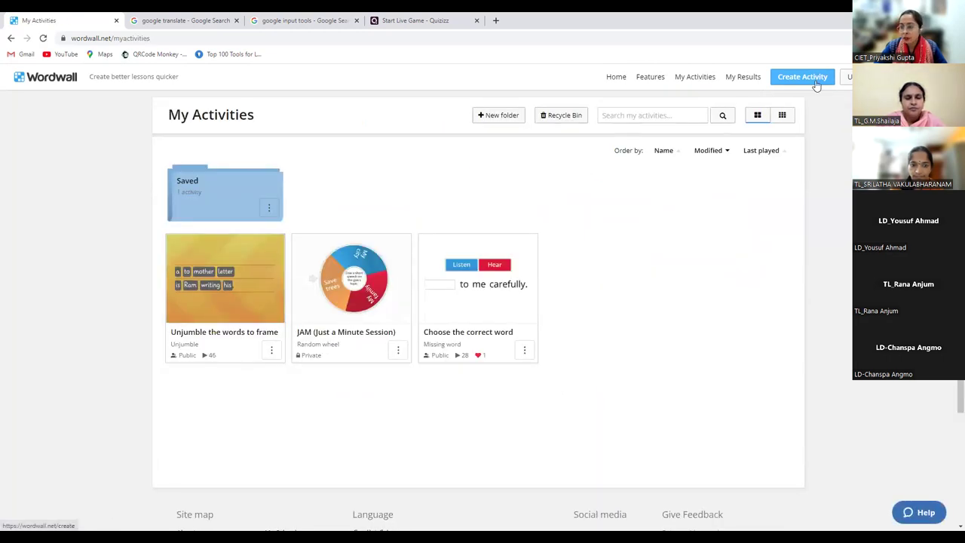
click(252, 312)
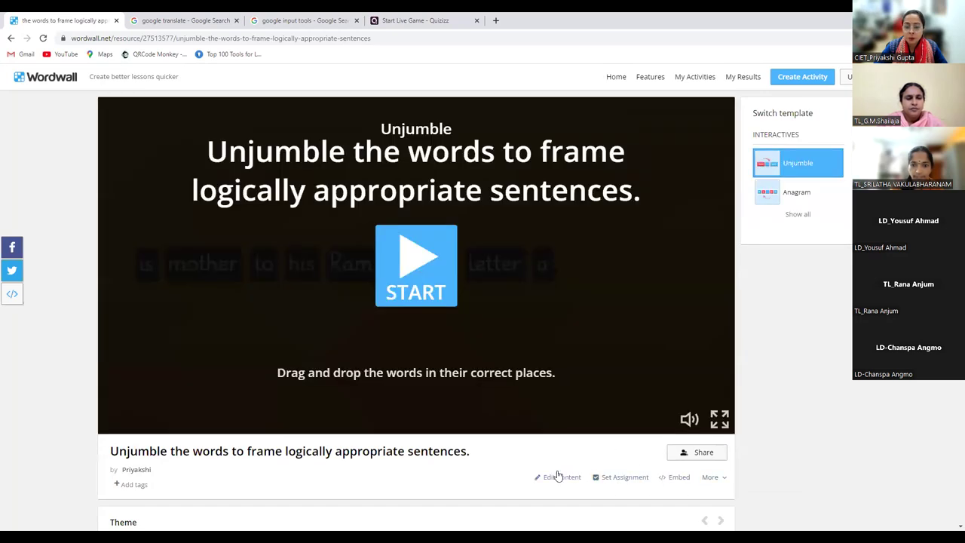
click(558, 476)
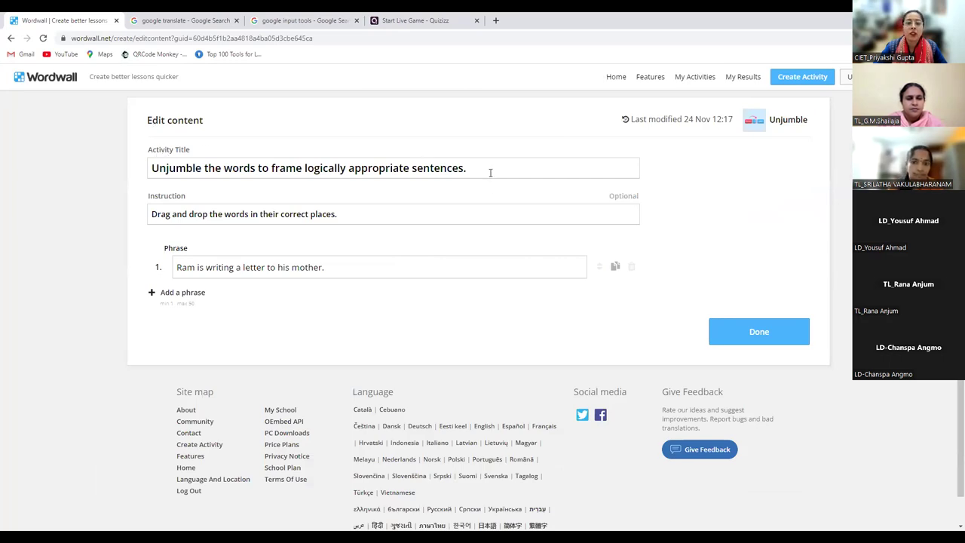
Copy and clear the activity title, and paste the same text back into it
drag(490, 172, 93, 170)
key(ctrl+c)
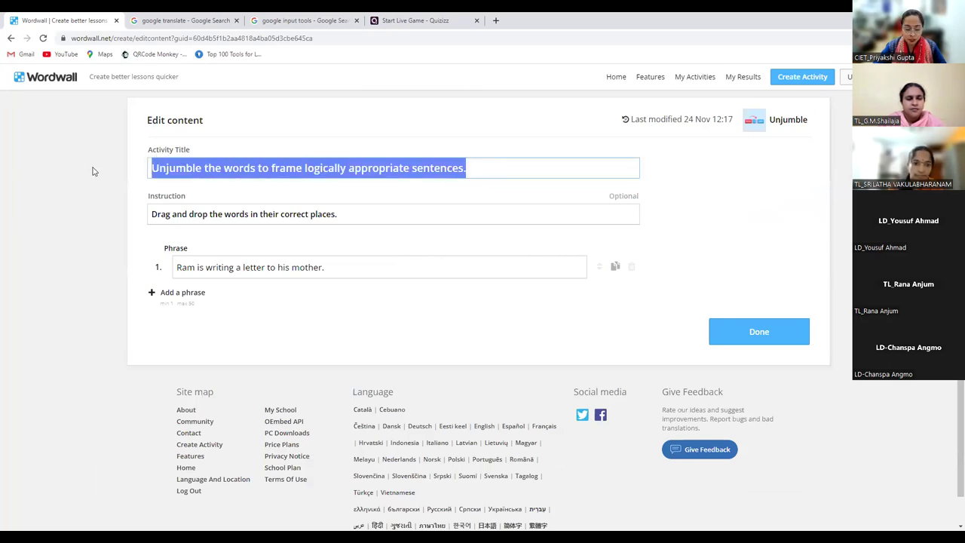
key(BackSpace)
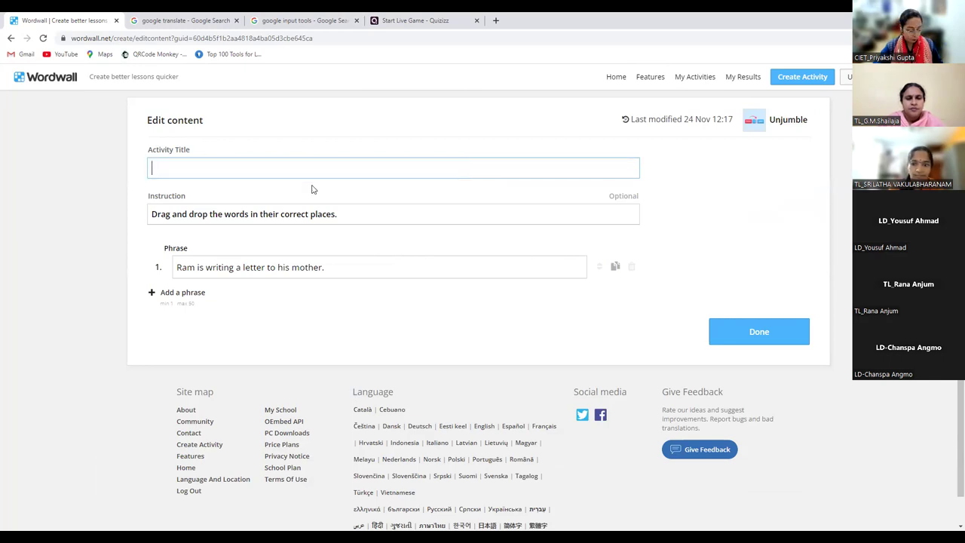
key(ctrl+v)
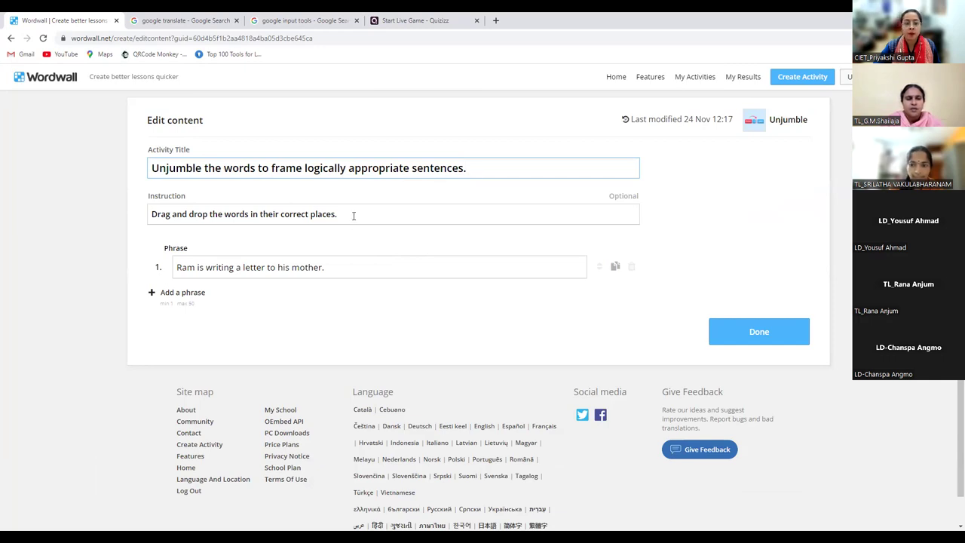
Copy and clear the instruction "Drag and drop the words in their correct places." and paste it back
drag(354, 220, 55, 205)
key(ctrl+c)
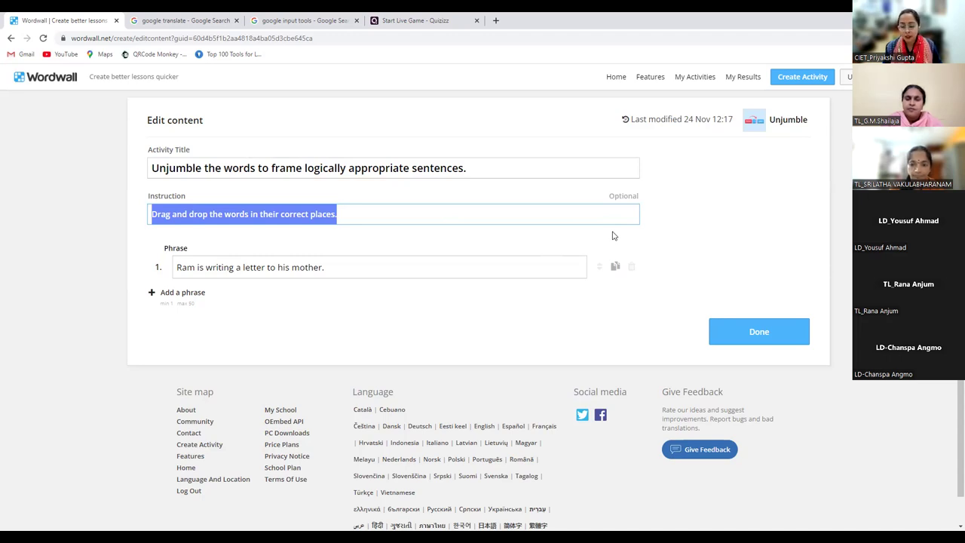
key(BackSpace)
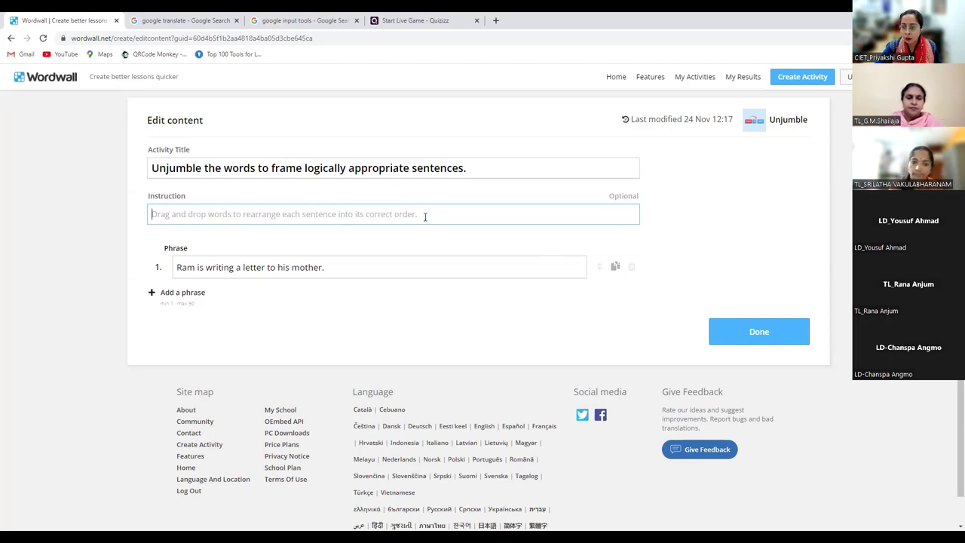
key(ctrl+v)
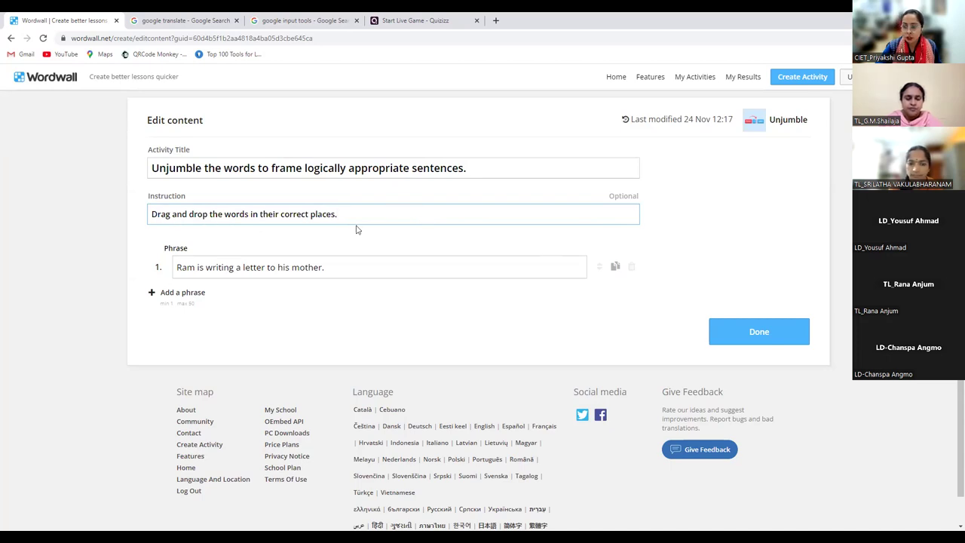
click(329, 244)
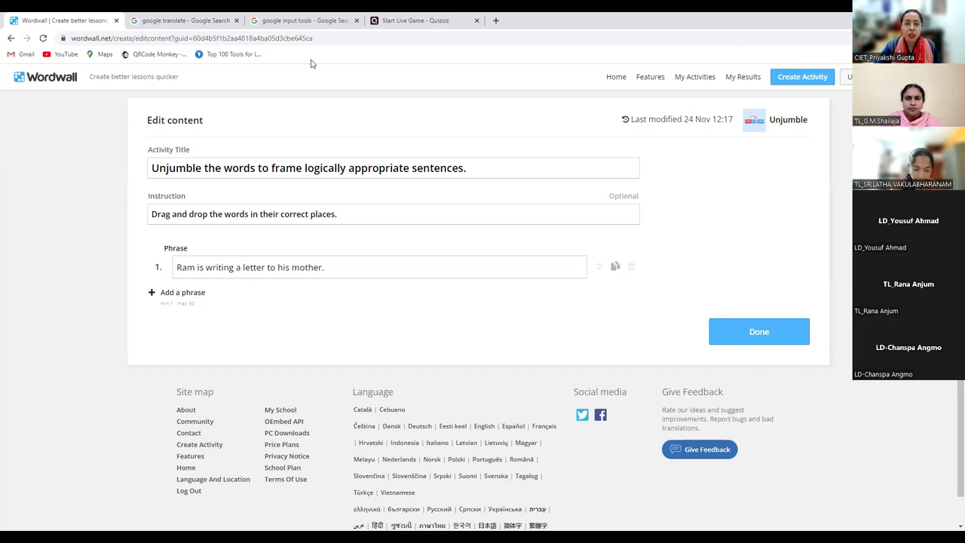
Switch to the Google Input Tools search results, open its online try-out page and set the input language to Hindi
click(301, 25)
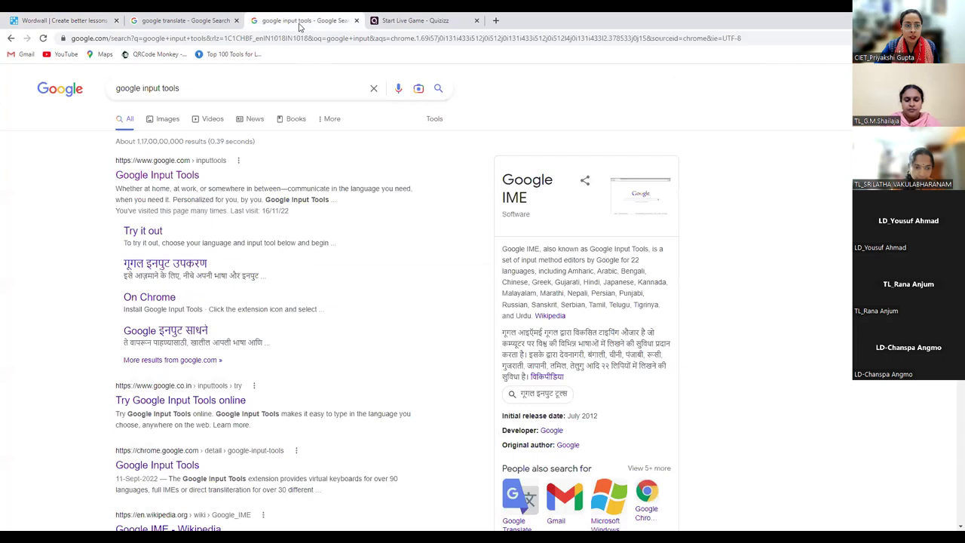
click(159, 176)
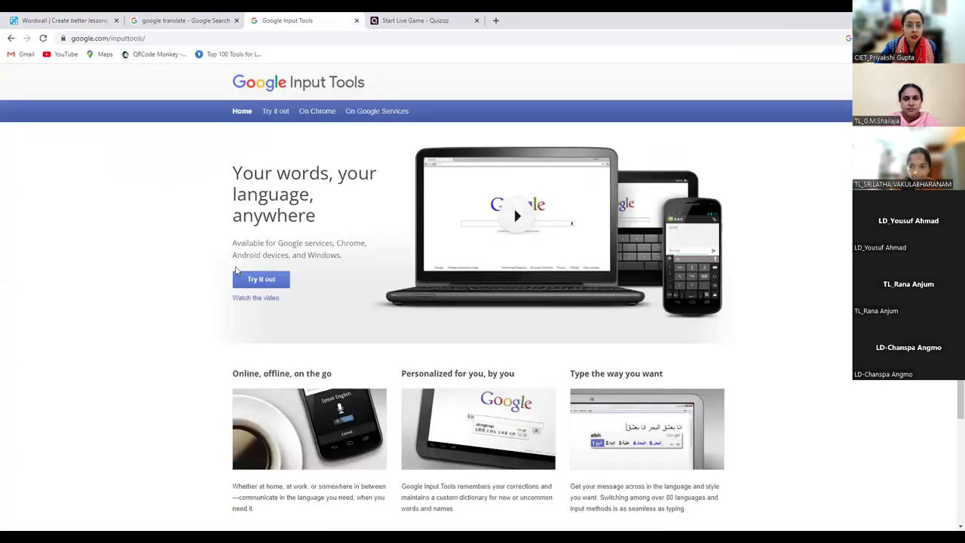
click(261, 279)
click(269, 198)
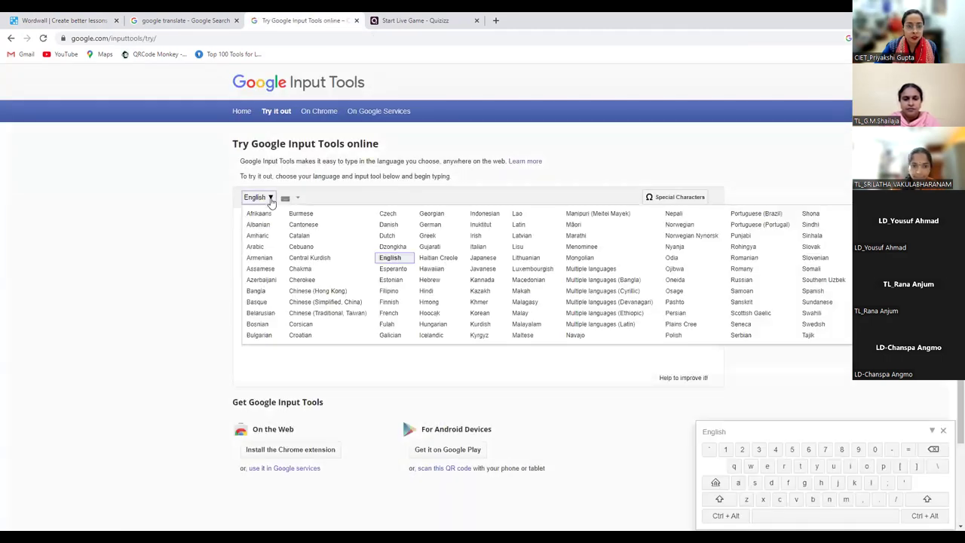
click(425, 290)
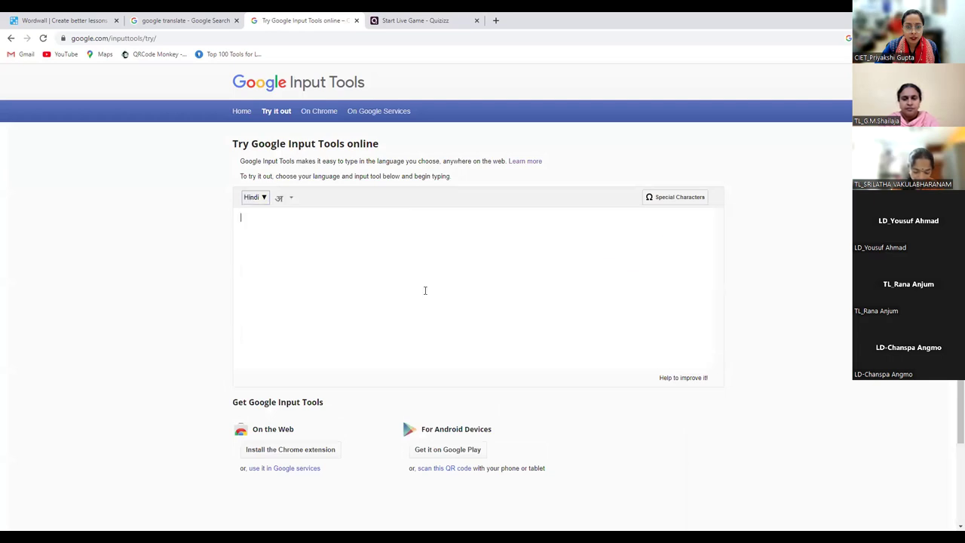
Write the Hindi sentence "रीना पतंग उड़ा रही है" by transliteration, choosing the suggestion उड़ा for "uda"
text(reena patang )
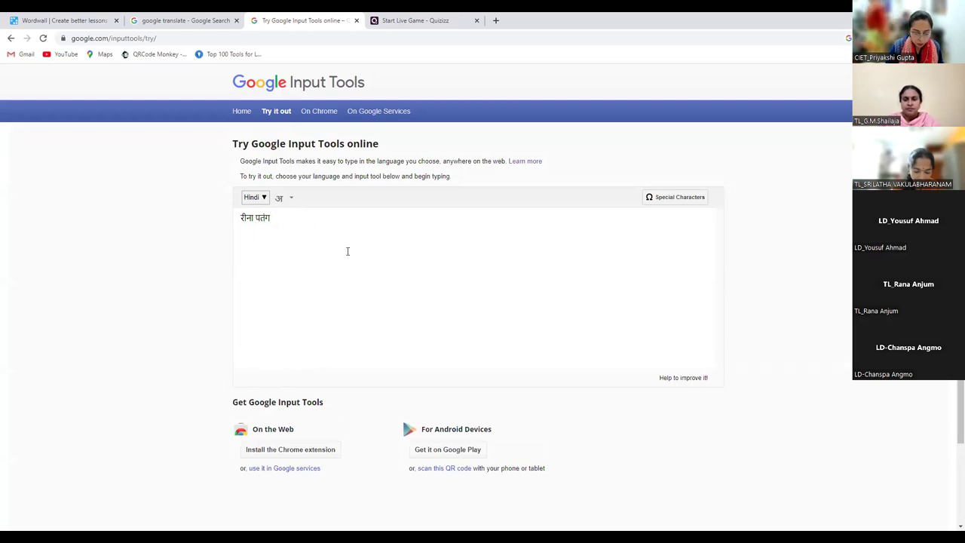
text(uda)
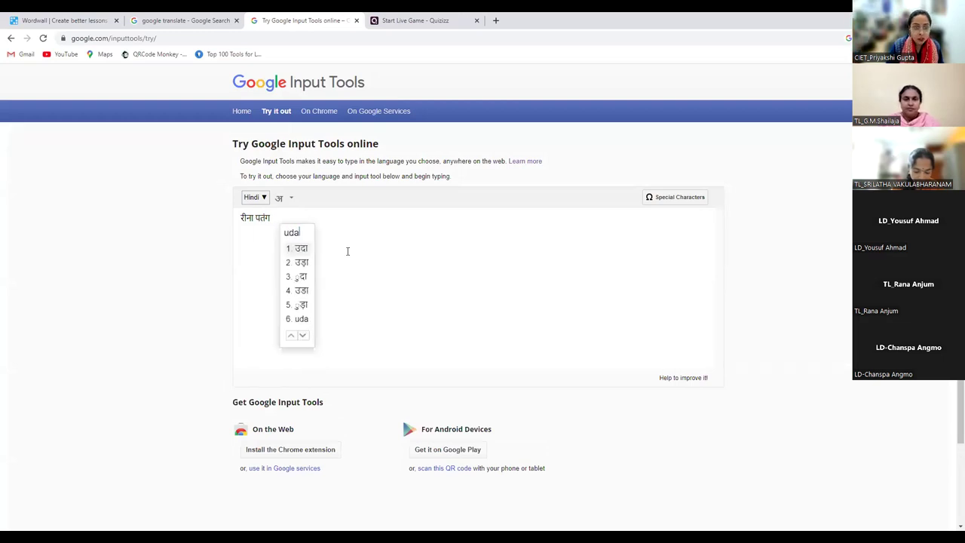
click(302, 263)
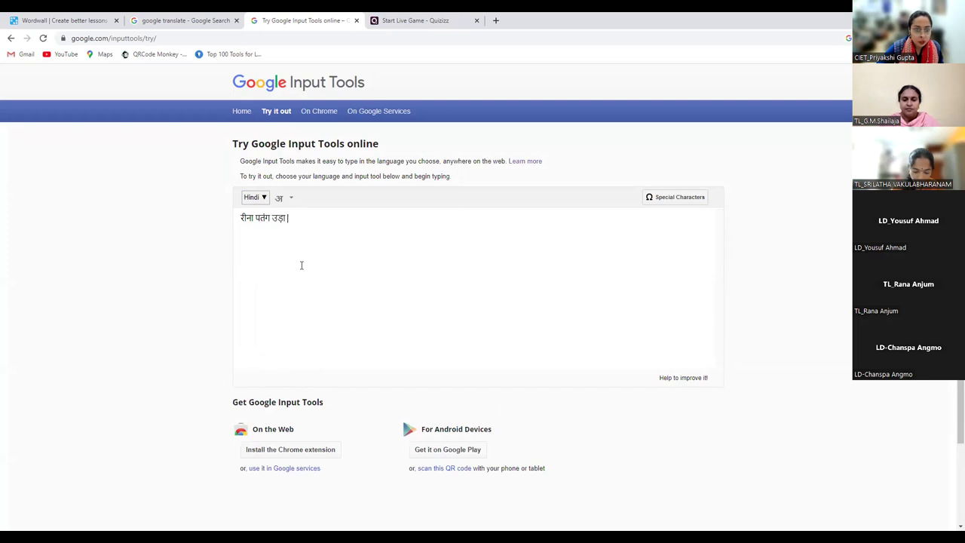
text(rahi )
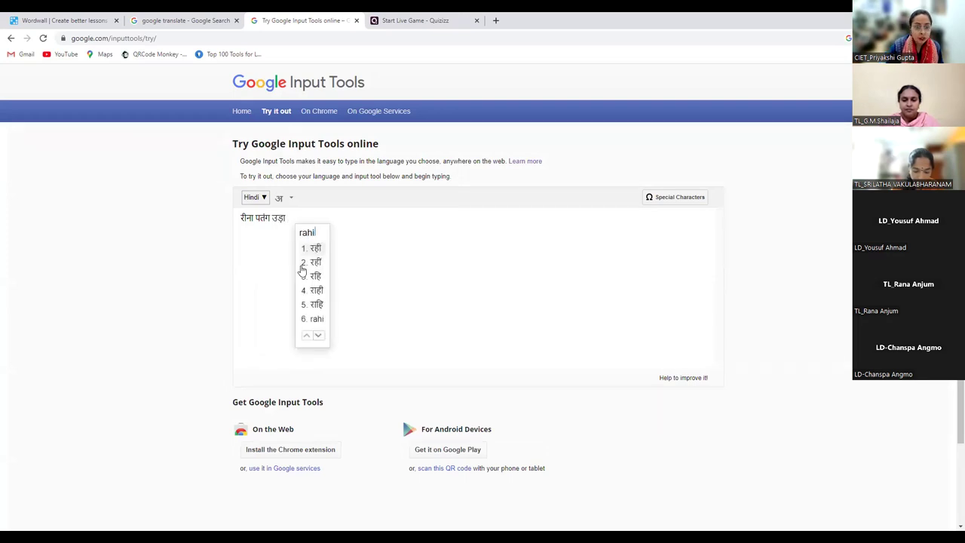
text(hai.)
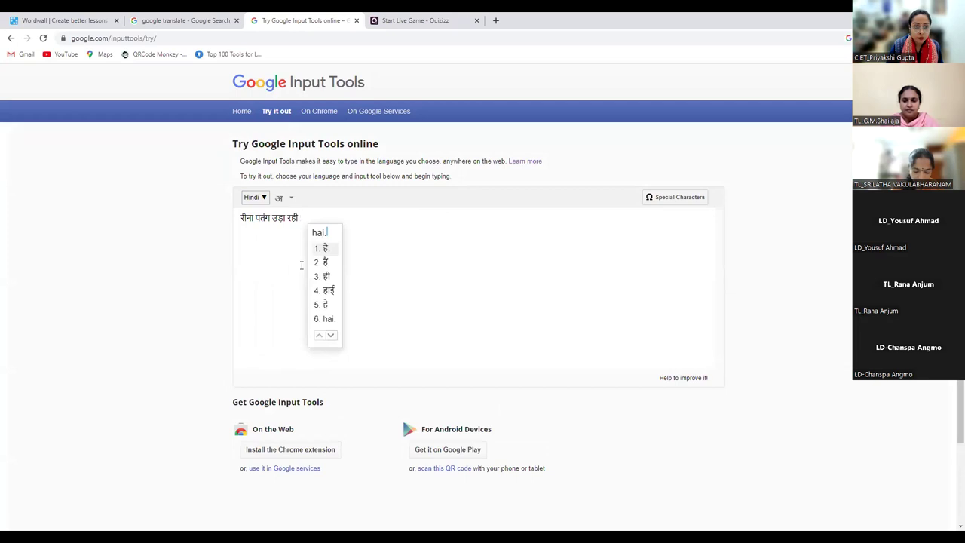
key(space)
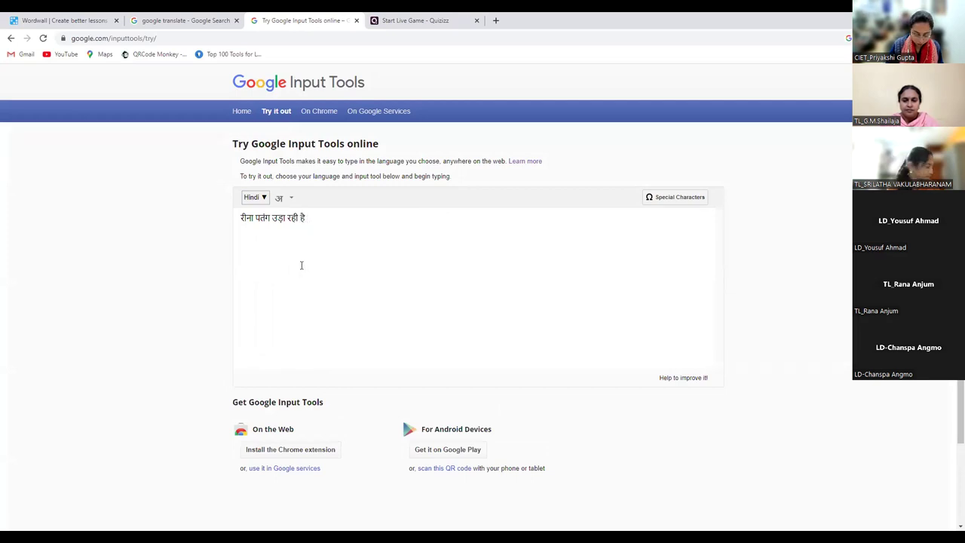
text(i)
key(Return)
key(BackSpace)
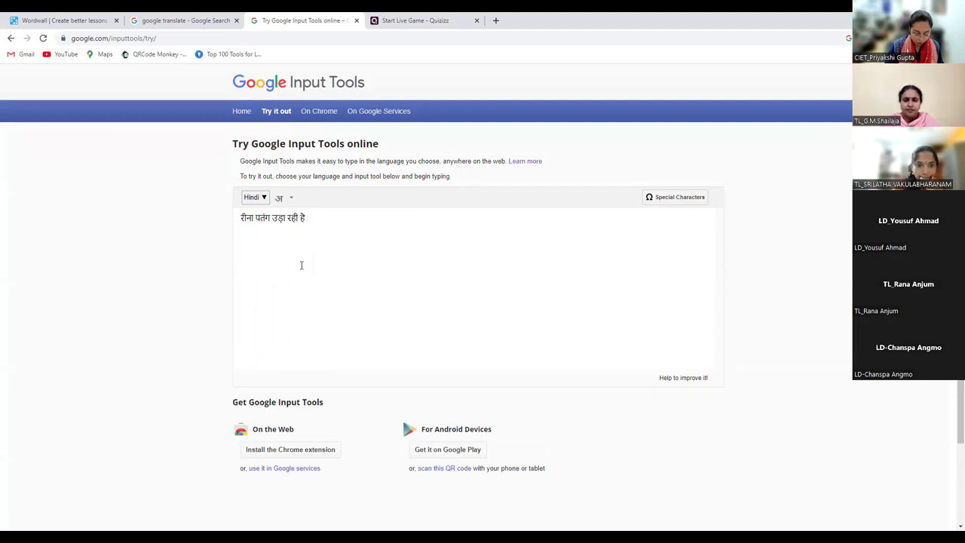
text(i)
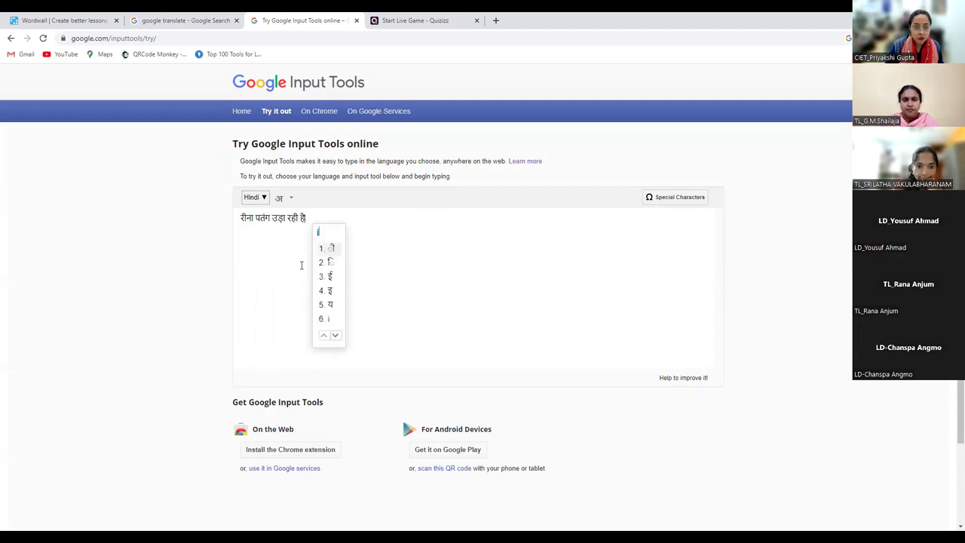
key(BackSpace)
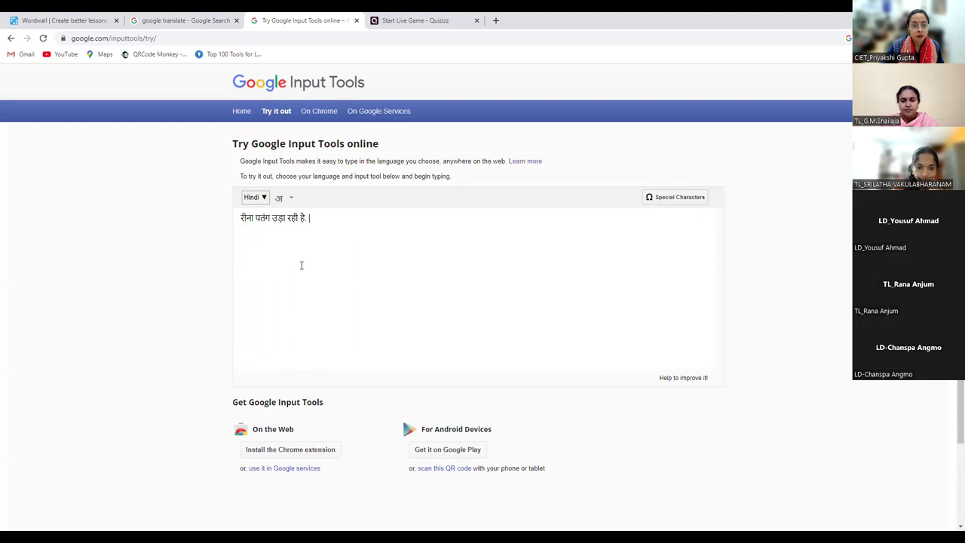
Copy the Hindi sentence, switch to the Wordwall activity and paste it as a new second phrase
drag(336, 247, 143, 218)
key(ctrl+c)
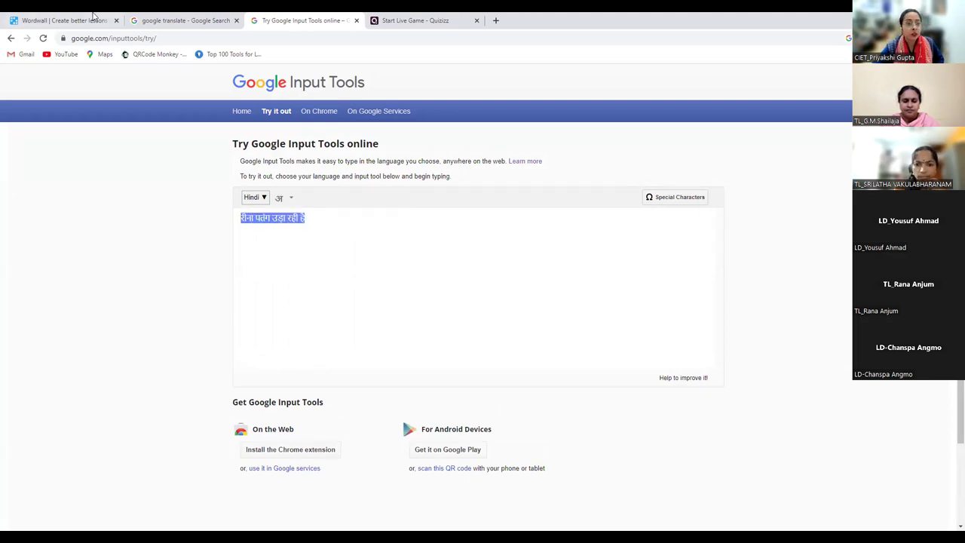
click(55, 20)
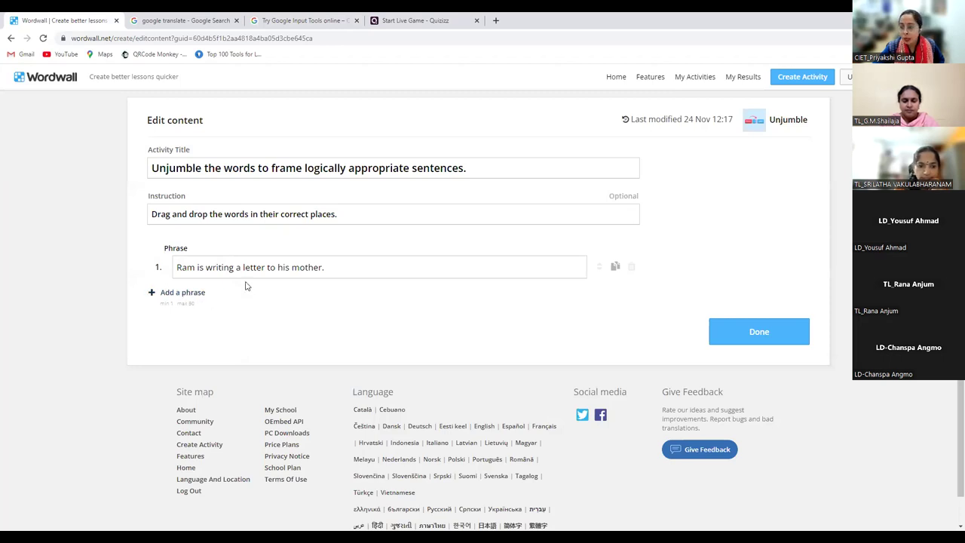
click(164, 294)
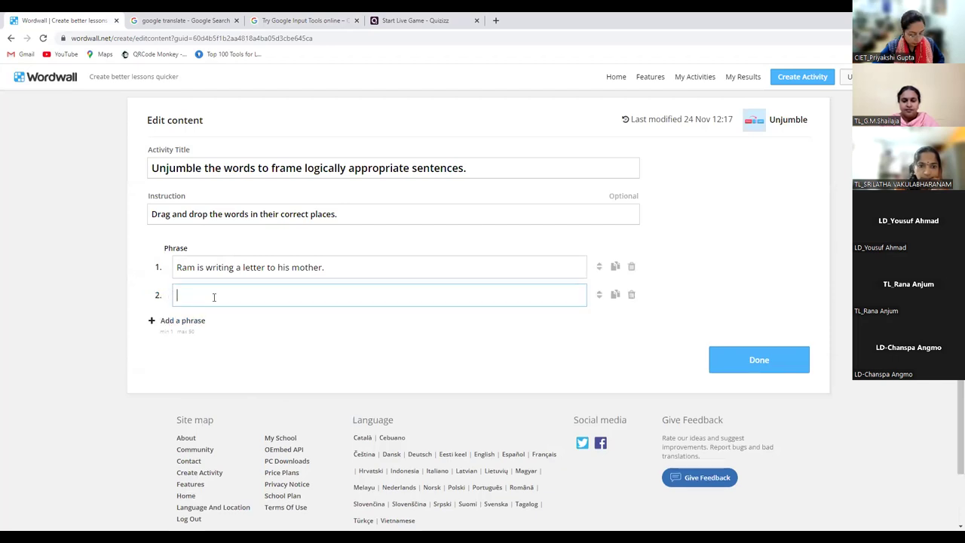
key(ctrl+v)
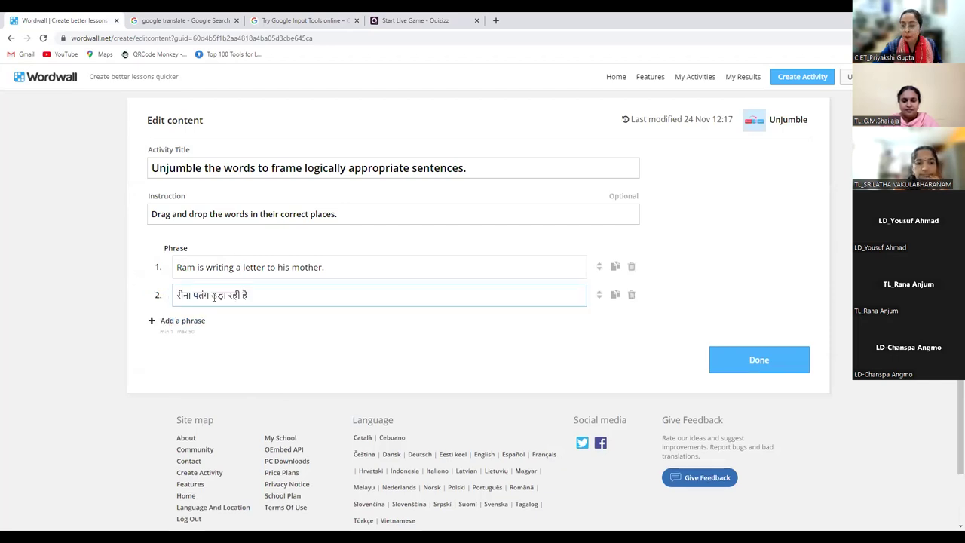
Add an empty third phrase, delete the Hindi phrase and paste the Hindi sentence into the remaining empty phrase
click(185, 322)
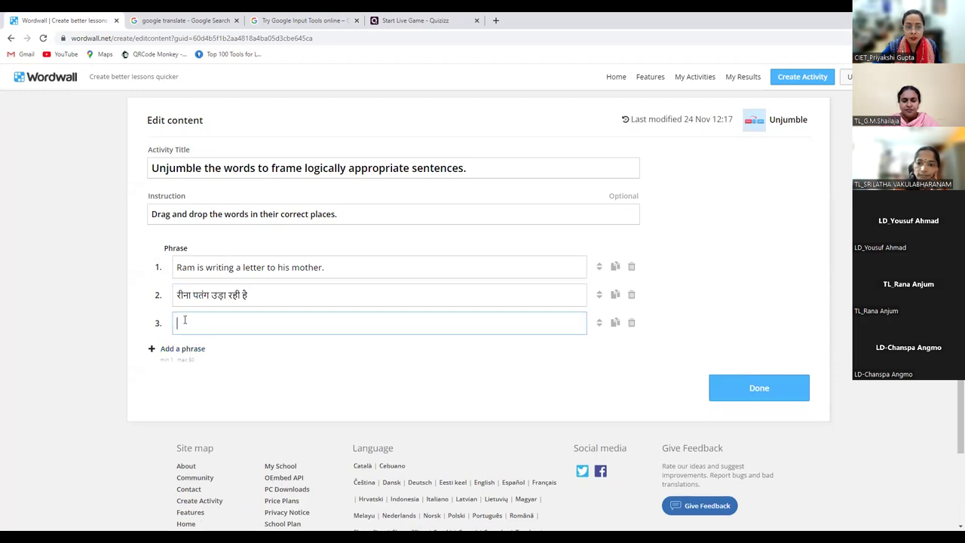
click(631, 294)
click(473, 292)
key(ctrl+v)
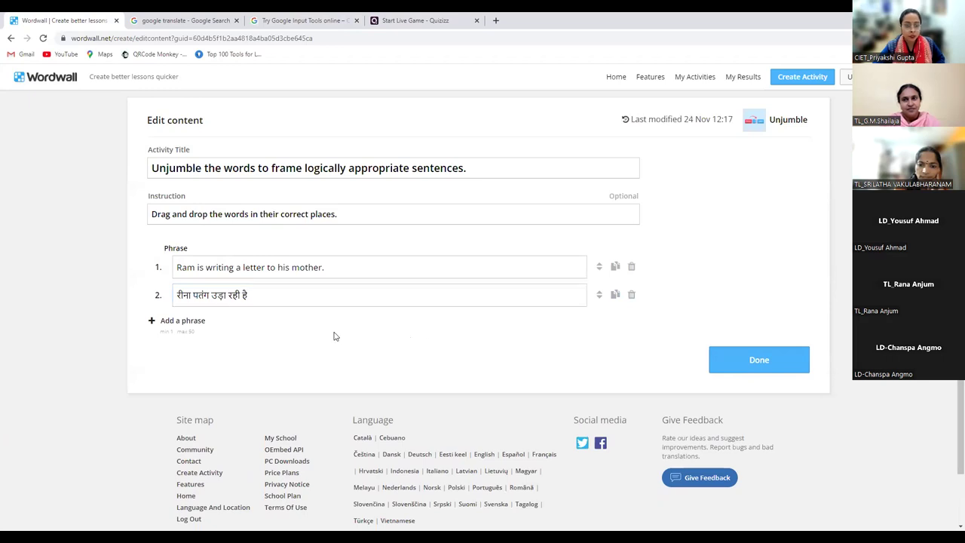
Add an empty third phrase, switch to Google Translate and set the translation from English to Telugu
click(180, 321)
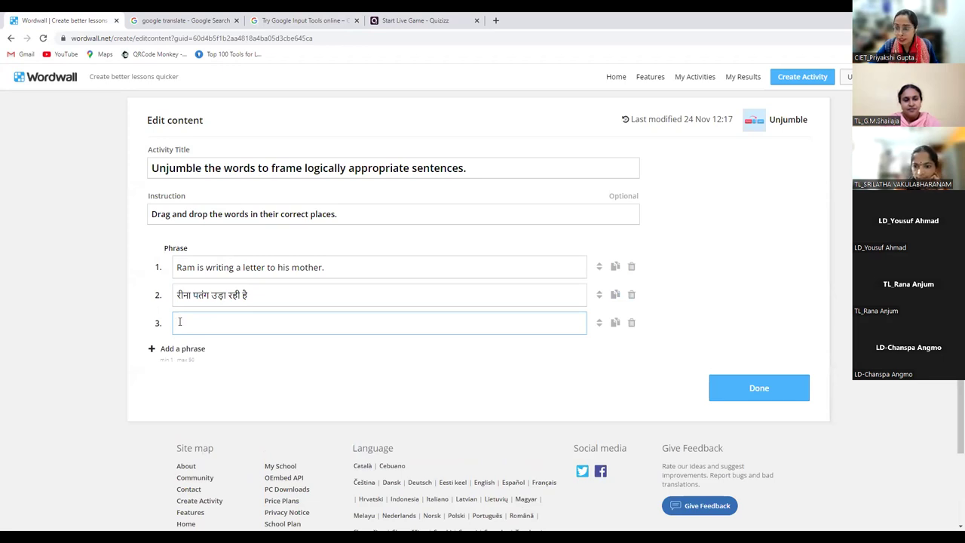
click(211, 21)
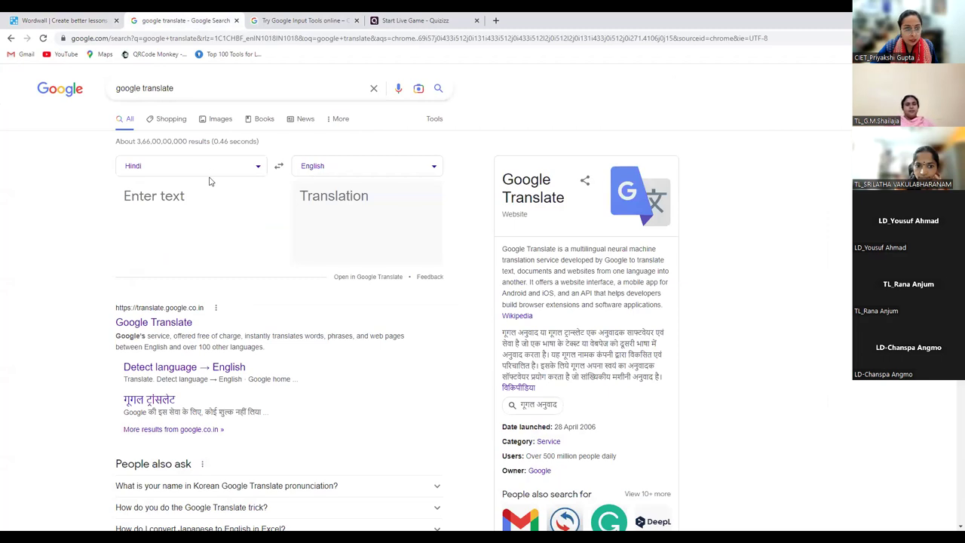
click(278, 166)
click(327, 169)
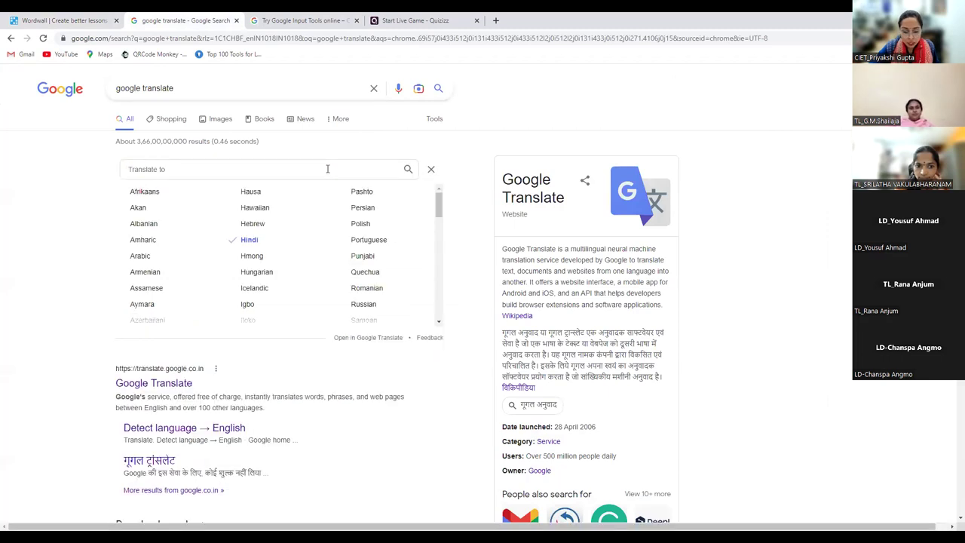
scroll(264, 227, down, 5)
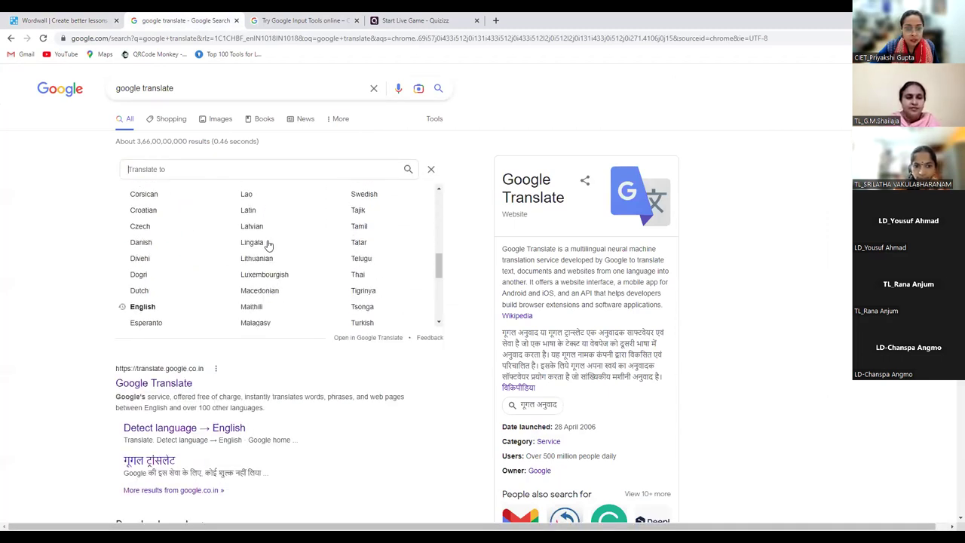
click(361, 258)
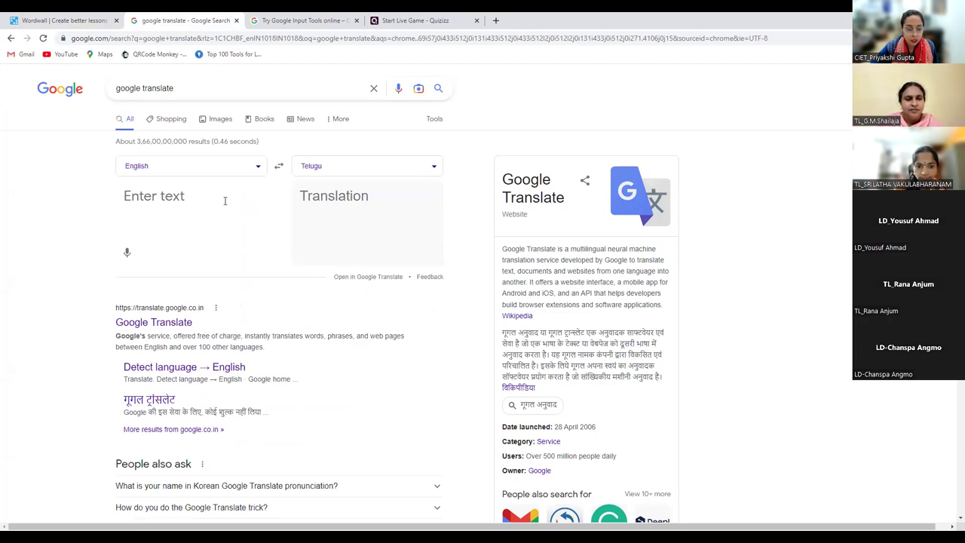
Enter "The peacock is dancing in the rain." as the English text for translation into Telugu
text(The )
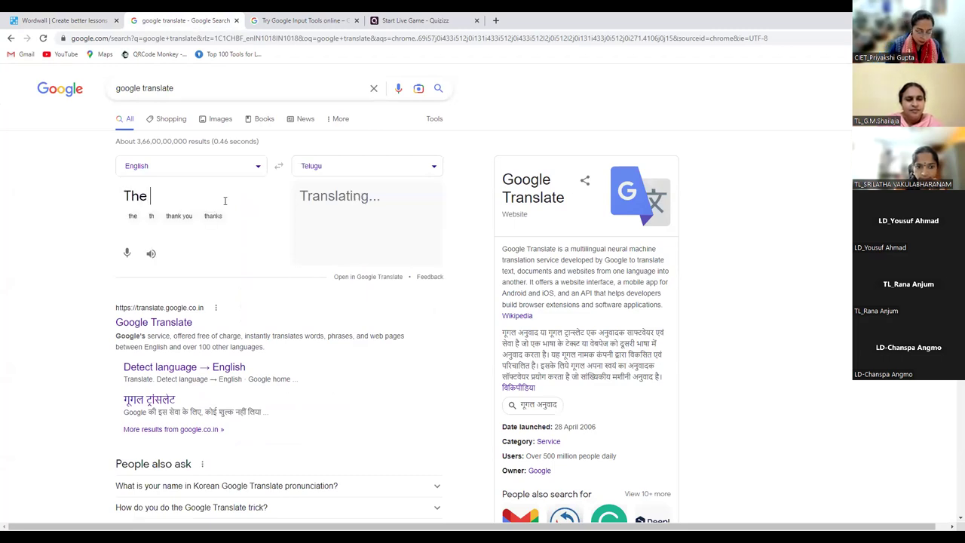
text(peacock )
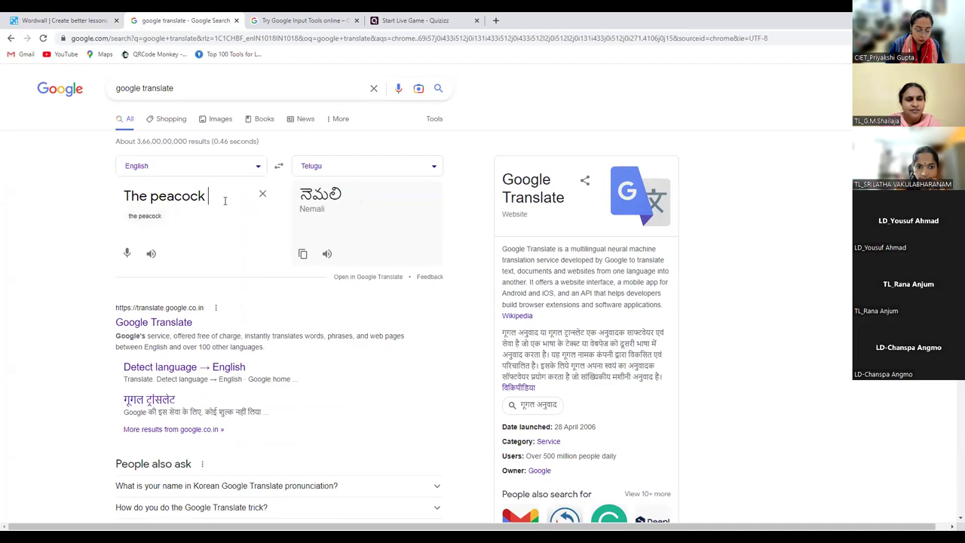
text(is dancing in )
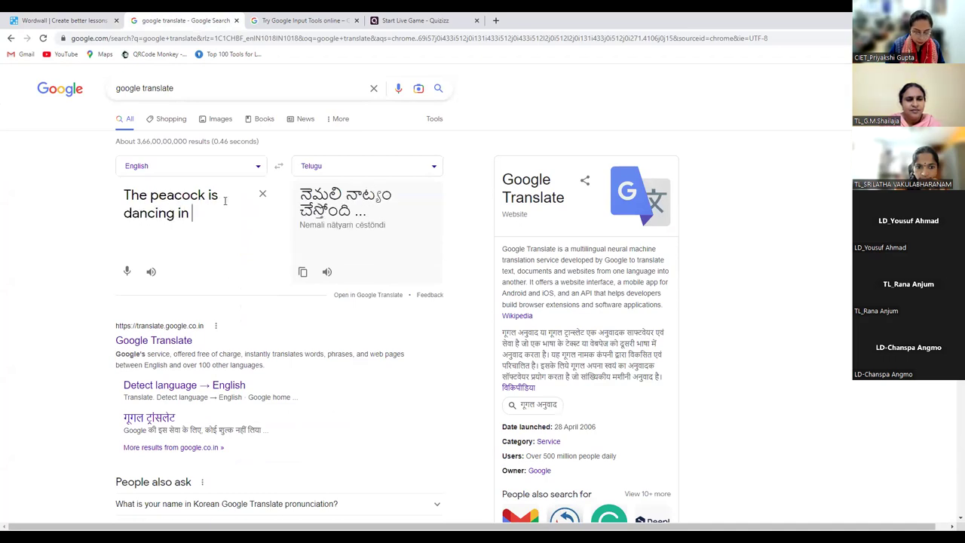
text(the rain.)
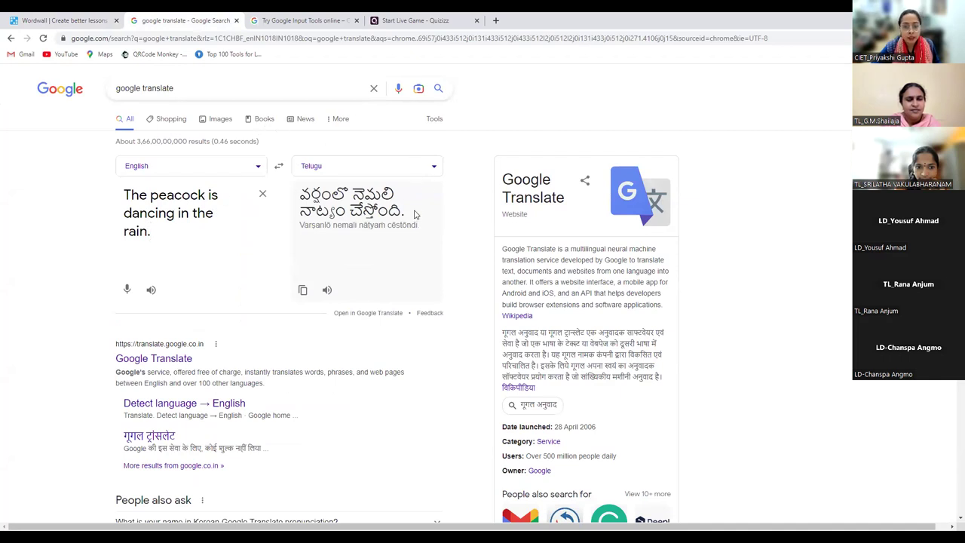
Copy the Telugu translation and paste it into the third phrase of the Wordwall activity
drag(405, 217, 297, 202)
key(ctrl+c)
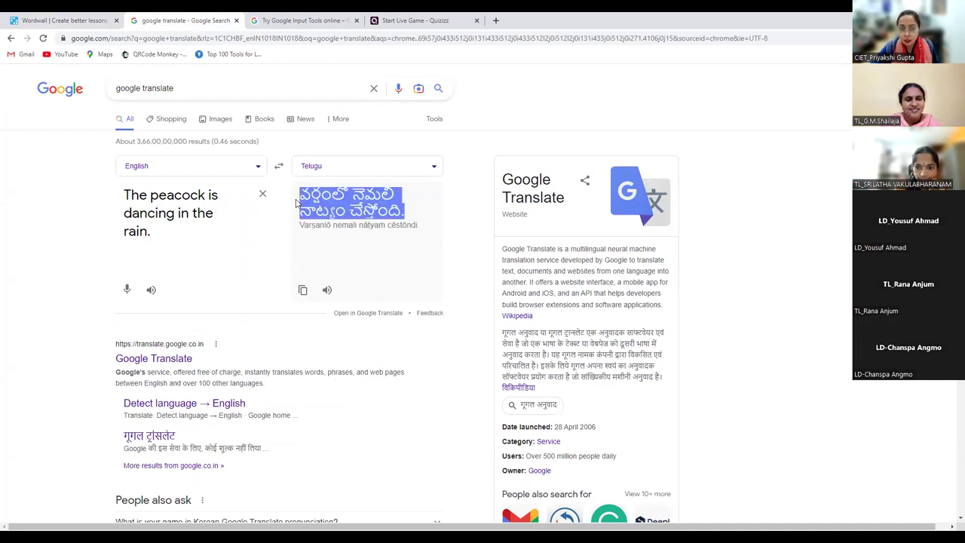
click(54, 16)
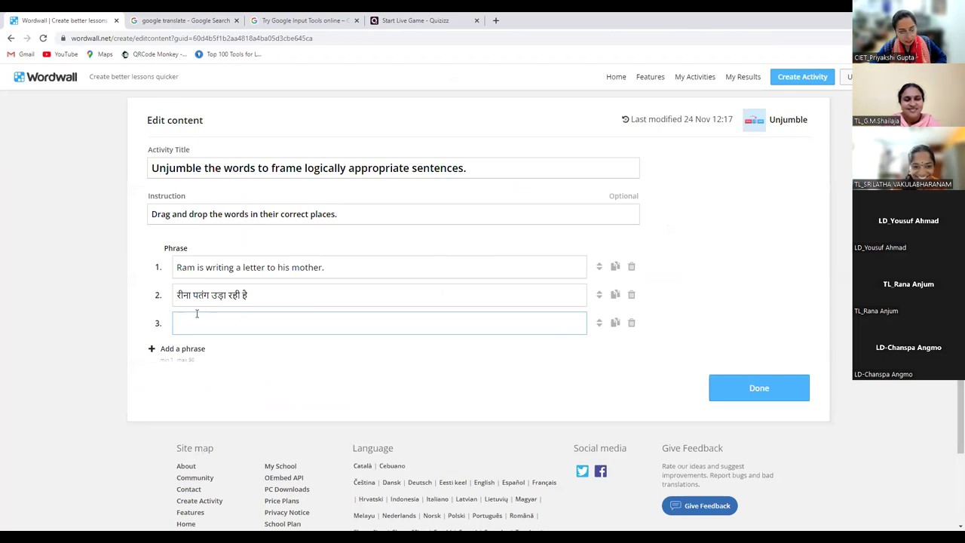
key(ctrl+v)
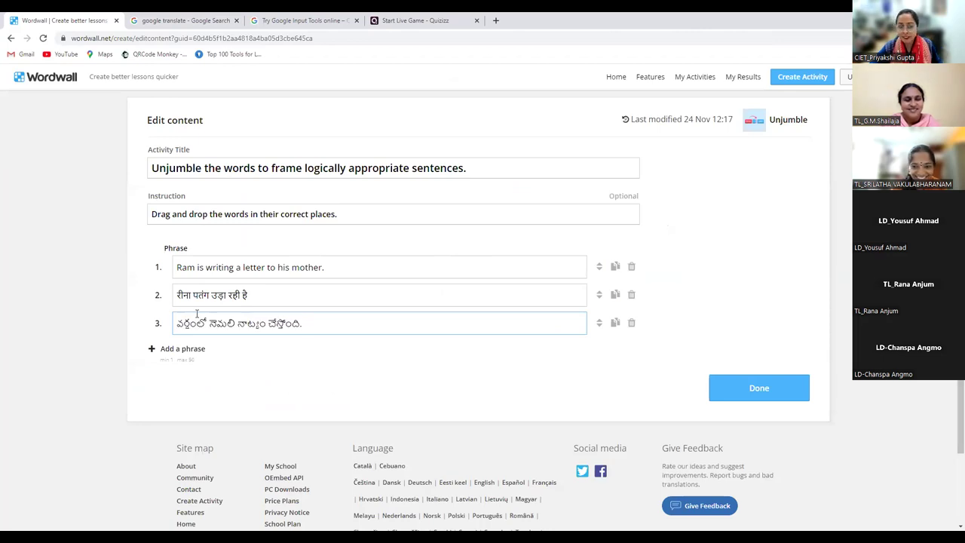
Add an empty fourth phrase, switch to Google Translate and set the target language to Kannada
click(182, 349)
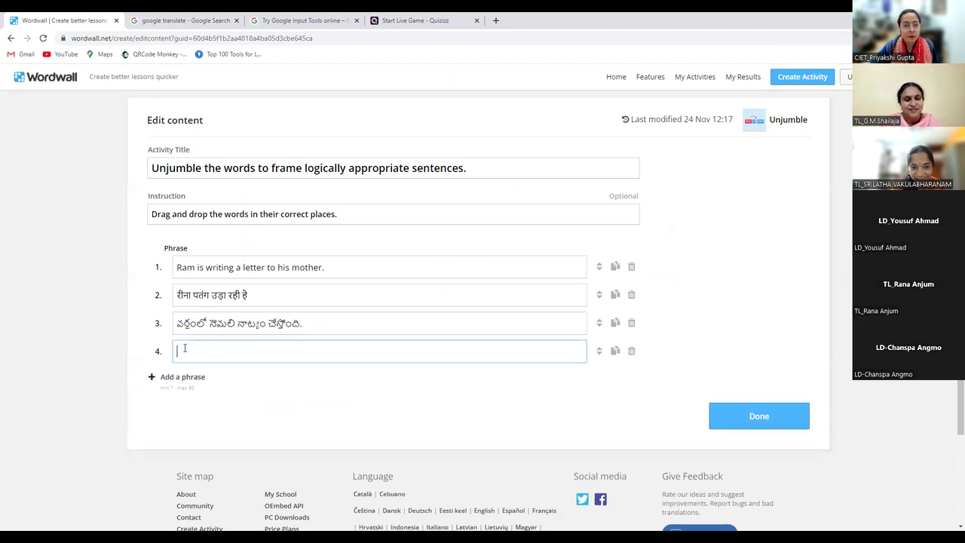
click(184, 20)
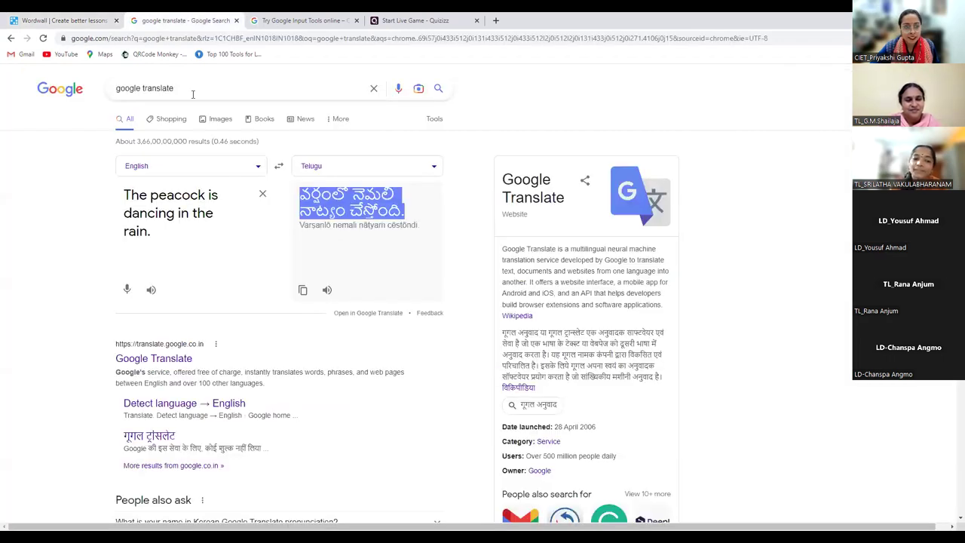
click(343, 168)
scroll(249, 256, up, 3)
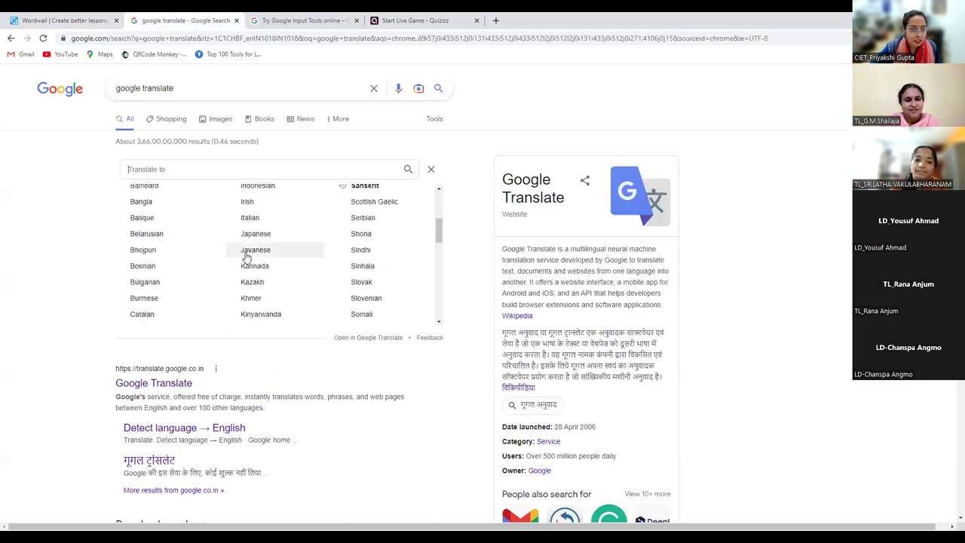
click(254, 264)
Replace the English source text with "I am reading a book." for translation into Kannada
triple_click(181, 230)
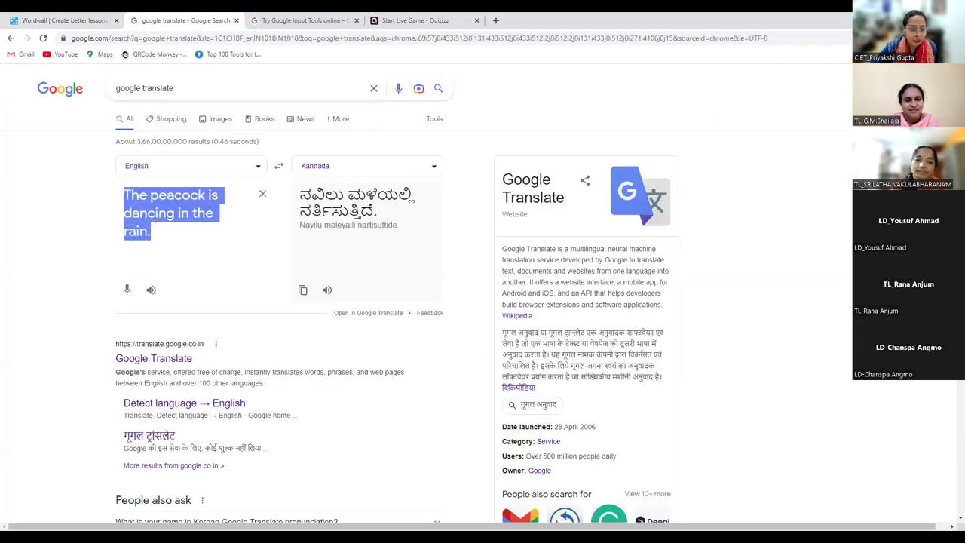
text(I am r)
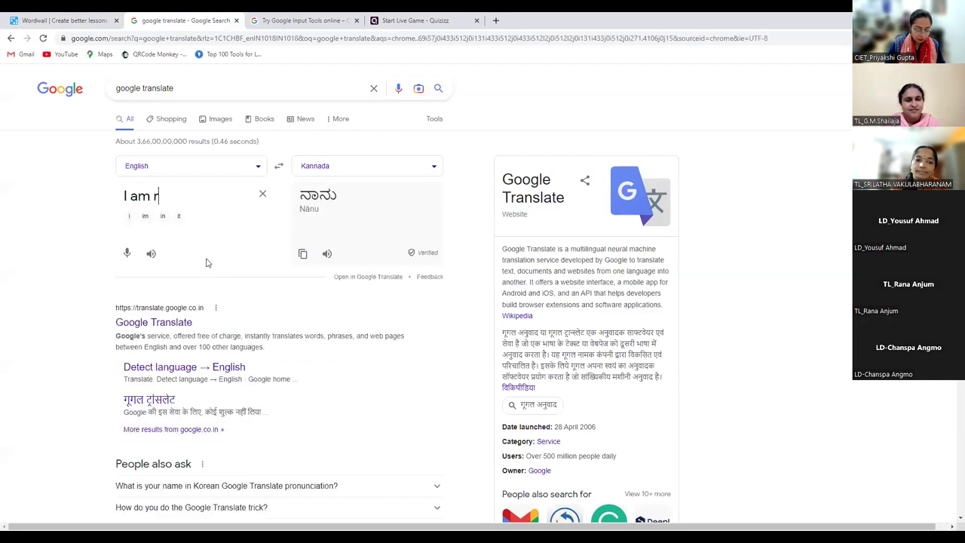
text(eading a bok)
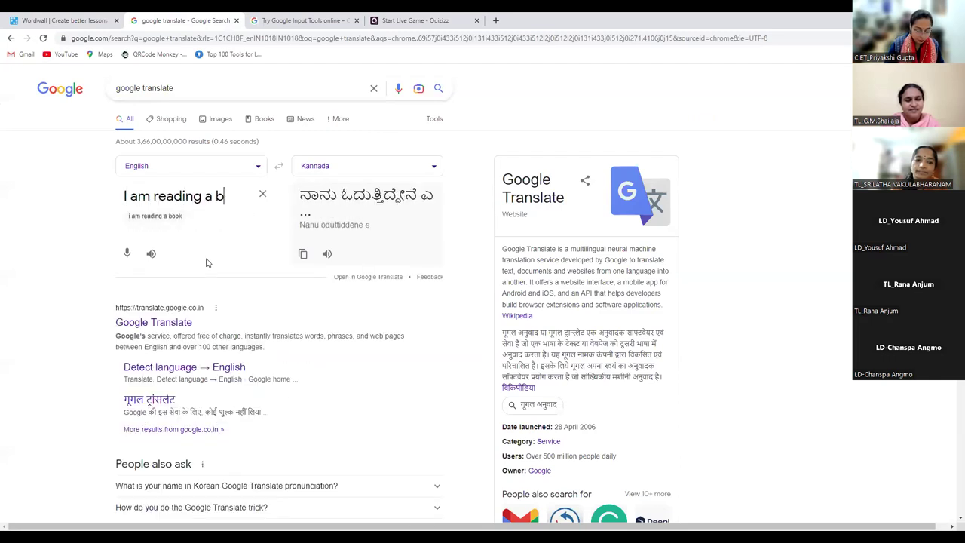
key(BackSpace)
text(ok.)
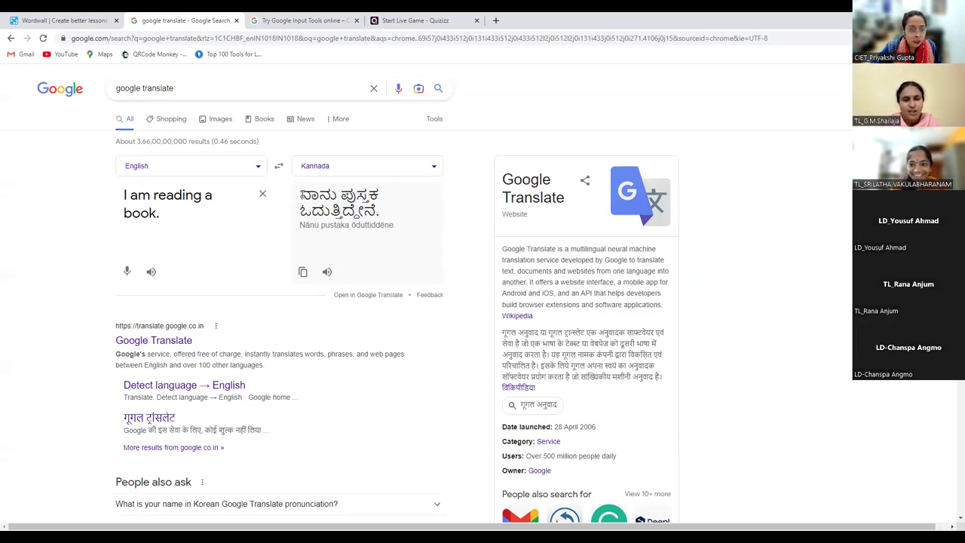
Copy the Kannada translation and paste it into the fourth phrase of the Wordwall activity
drag(300, 193, 391, 219)
key(ctrl+c)
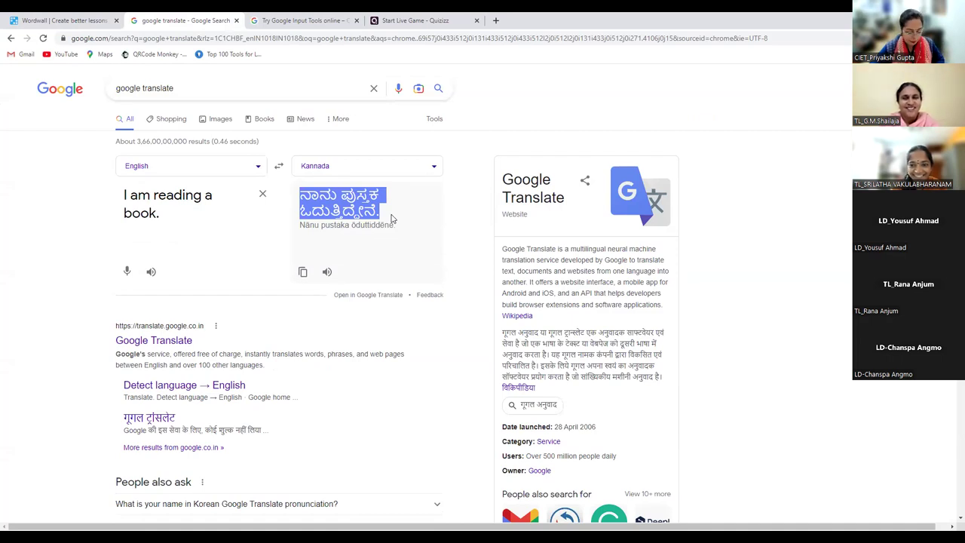
click(53, 20)
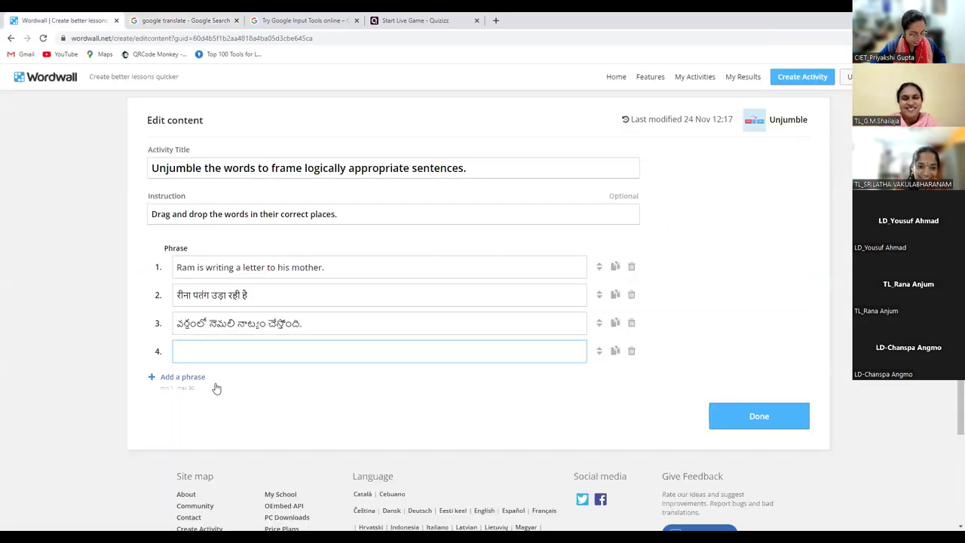
key(ctrl+v)
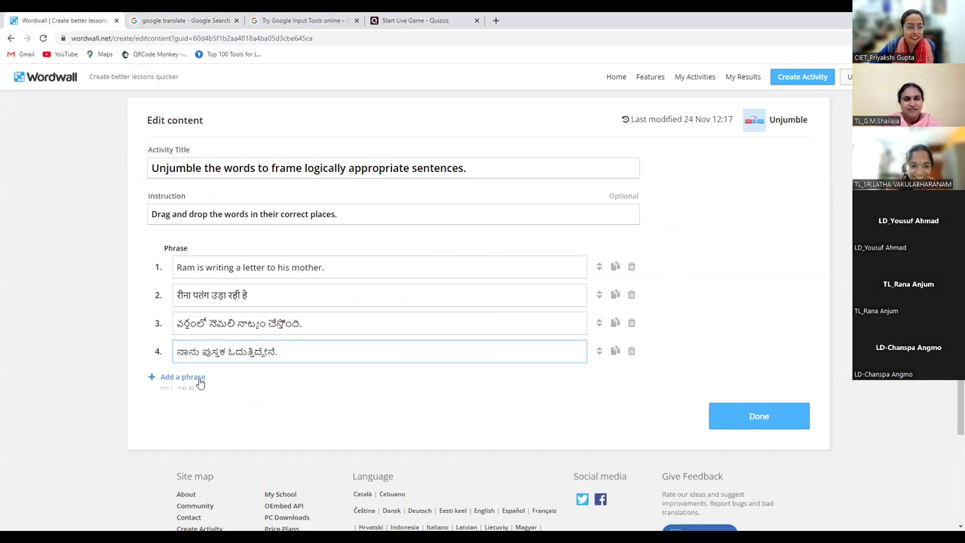
Add an empty fifth phrase, switch to Google Translate and set the target language to Malayalam
click(181, 376)
click(222, 17)
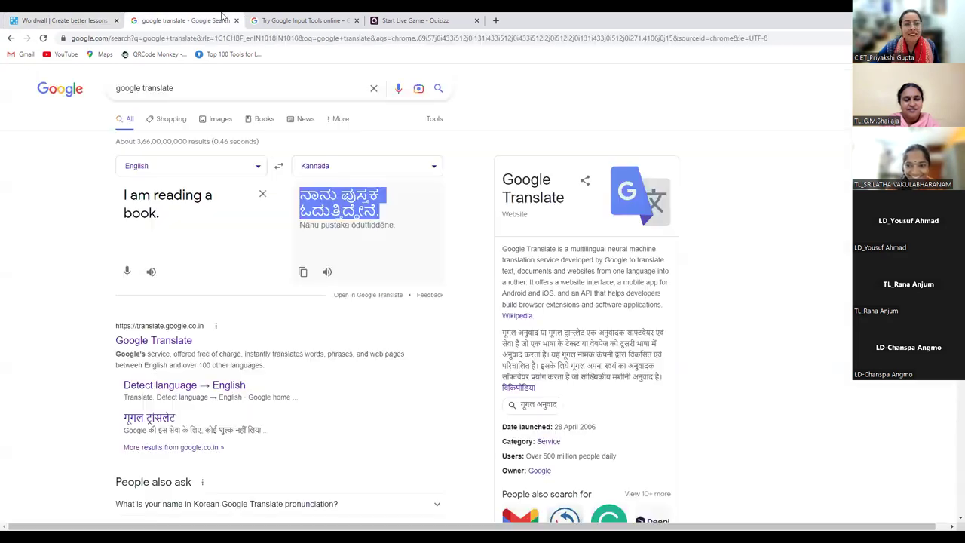
click(347, 173)
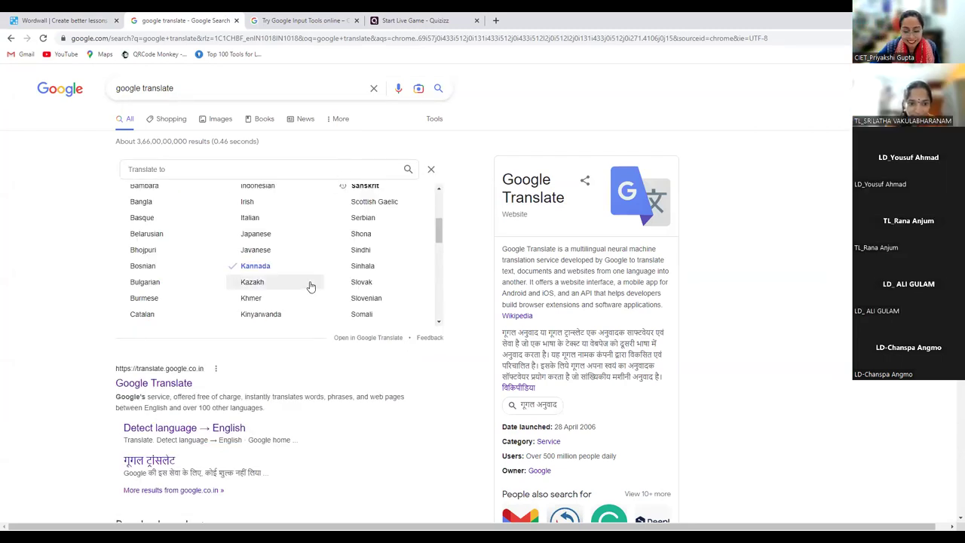
scroll(290, 306, down, 3)
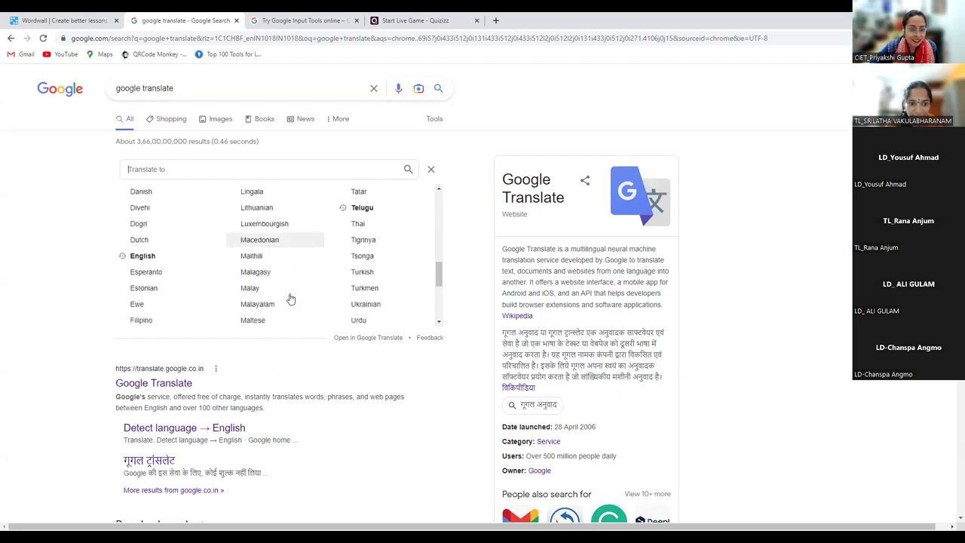
click(268, 303)
Replace the English source text with "The sun rises in the east." and copy its Malayalam translation
triple_click(172, 216)
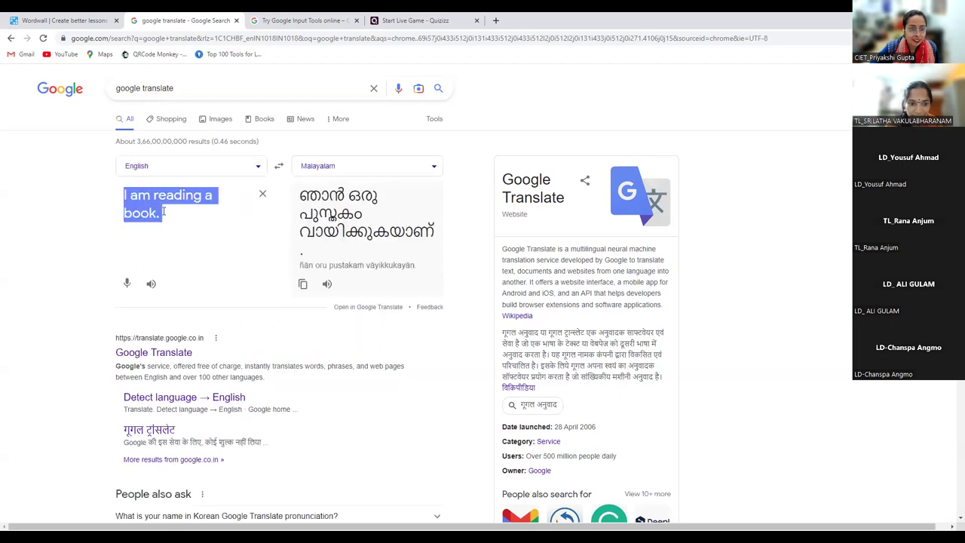
text(The )
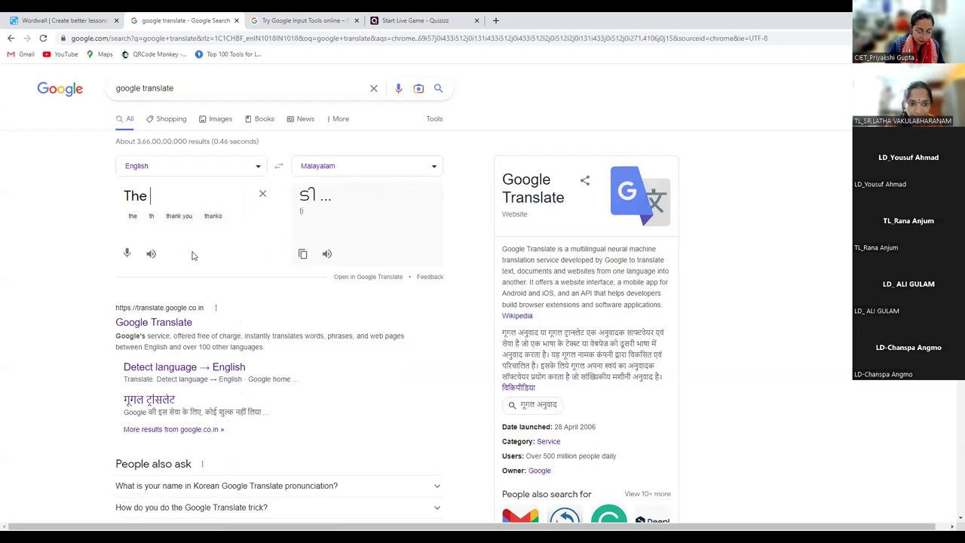
text(sun rises in the east.)
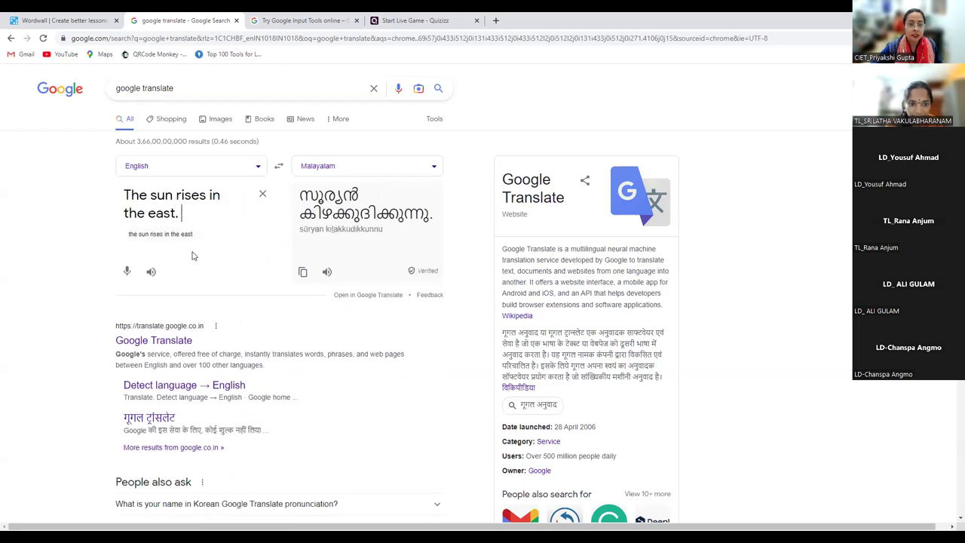
drag(433, 216, 286, 205)
key(ctrl+c)
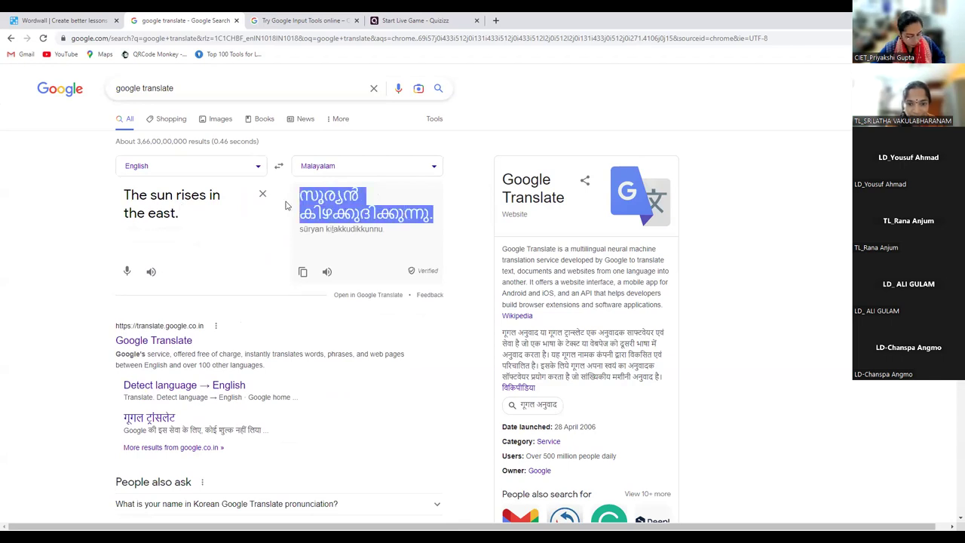
Switch to Wordwall, paste the Malayalam translation into the fifth phrase and add an empty sixth phrase
click(64, 21)
key(ctrl+v)
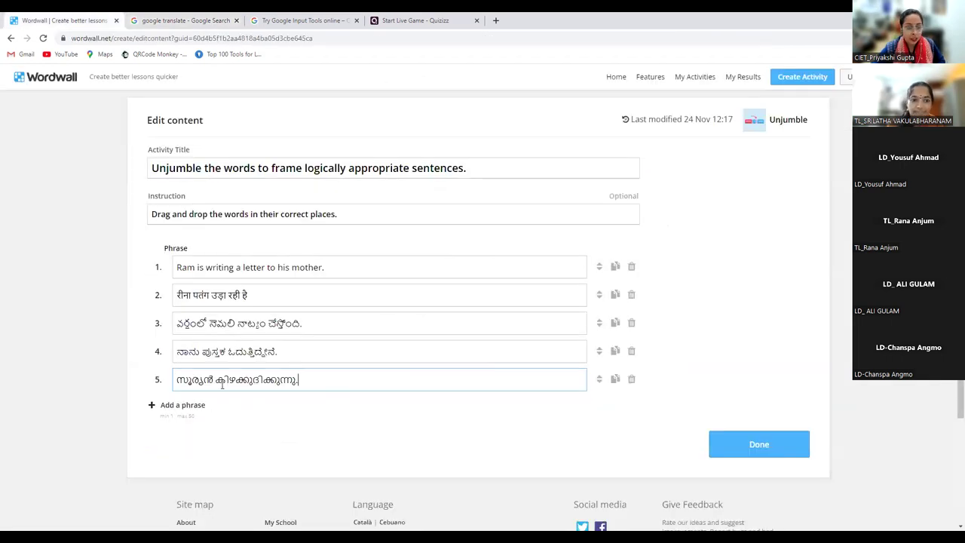
click(185, 405)
Switch to Google Translate and set the target language to Urdu
click(175, 16)
click(359, 166)
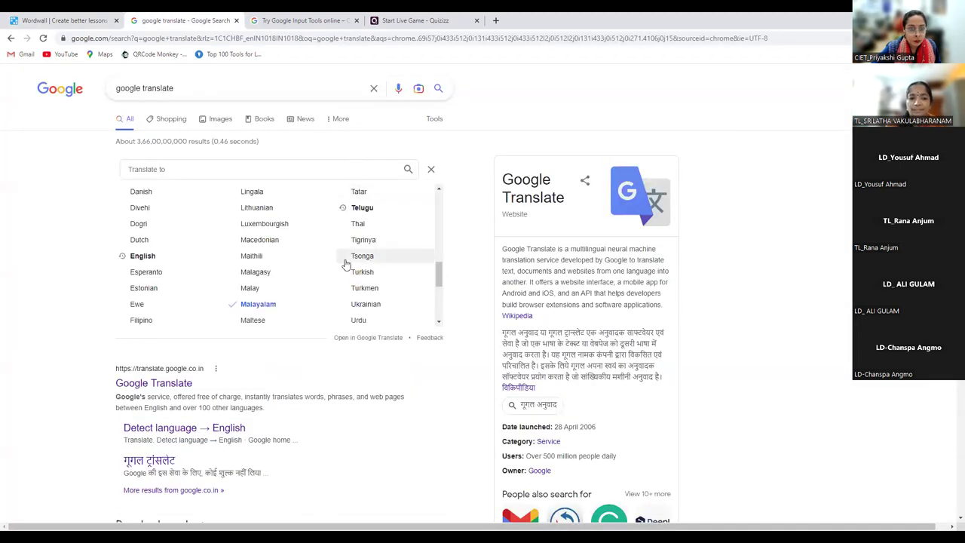
click(360, 319)
Replace the English source text with "I am having dinner." for translation into Urdu
triple_click(195, 214)
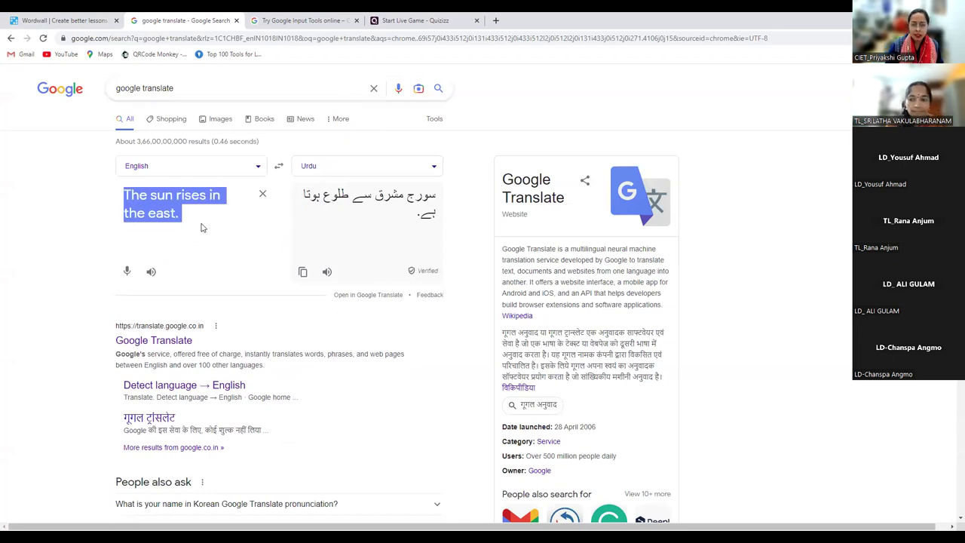
text(I am ea)
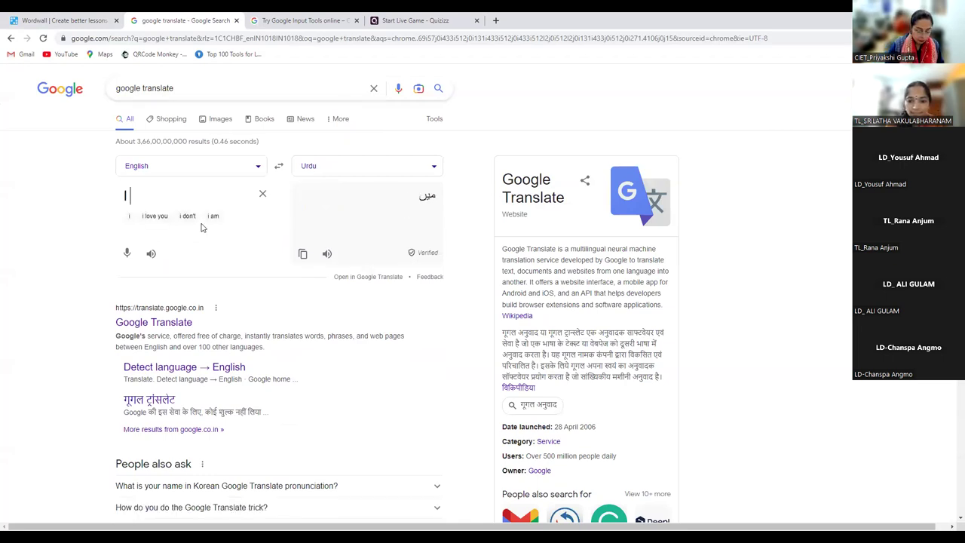
key(BackSpace)
key(BackSpace)
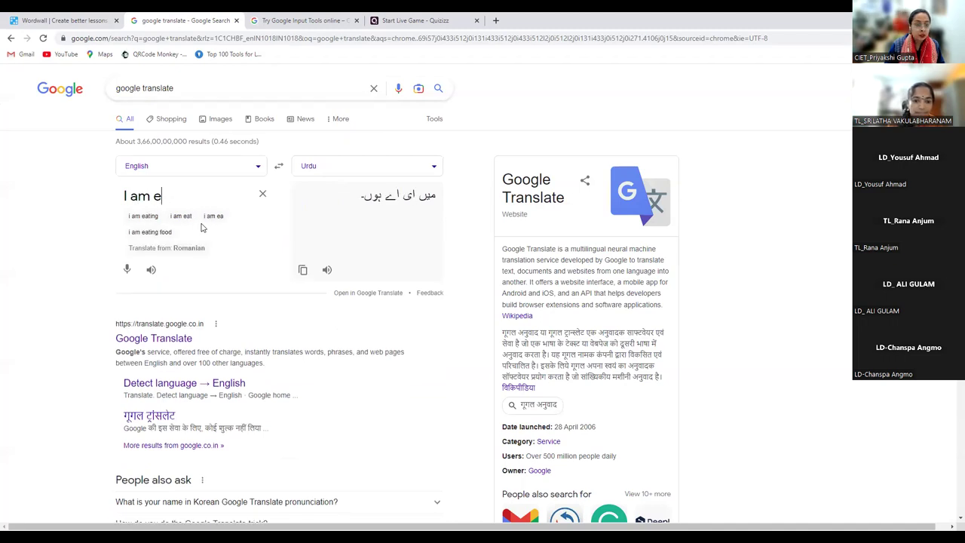
text(having dinner.)
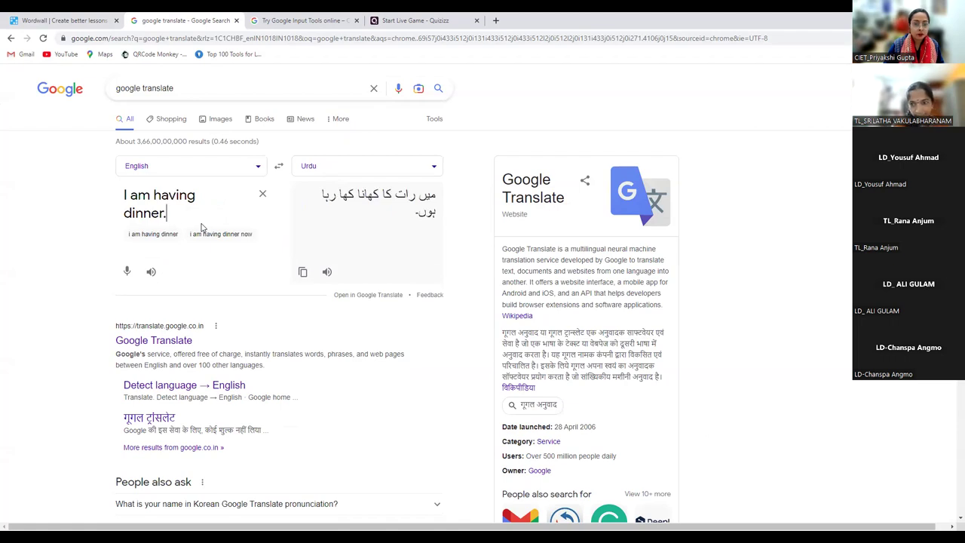
Copy the Urdu translation and paste it into the sixth phrase of the Wordwall activity
click(318, 198)
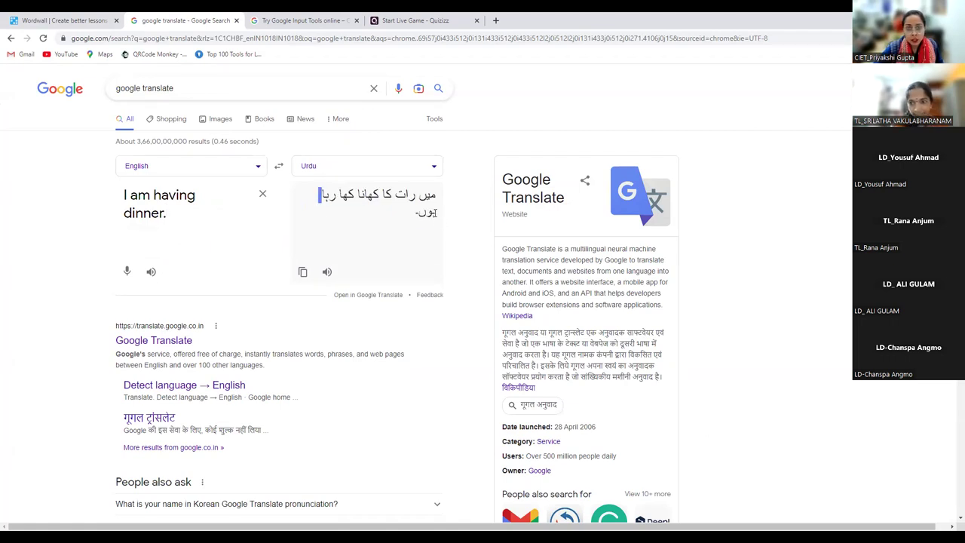
drag(316, 194, 372, 195)
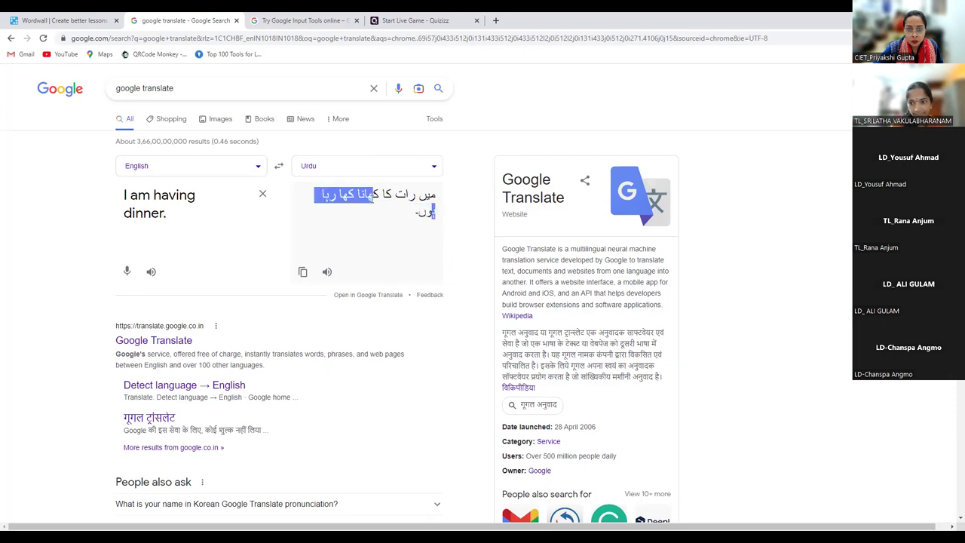
mouse_move(433, 213)
mouse_down()
mouse_move(361, 197)
mouse_move(439, 195)
mouse_move(437, 219)
mouse_up()
drag(325, 196, 437, 217)
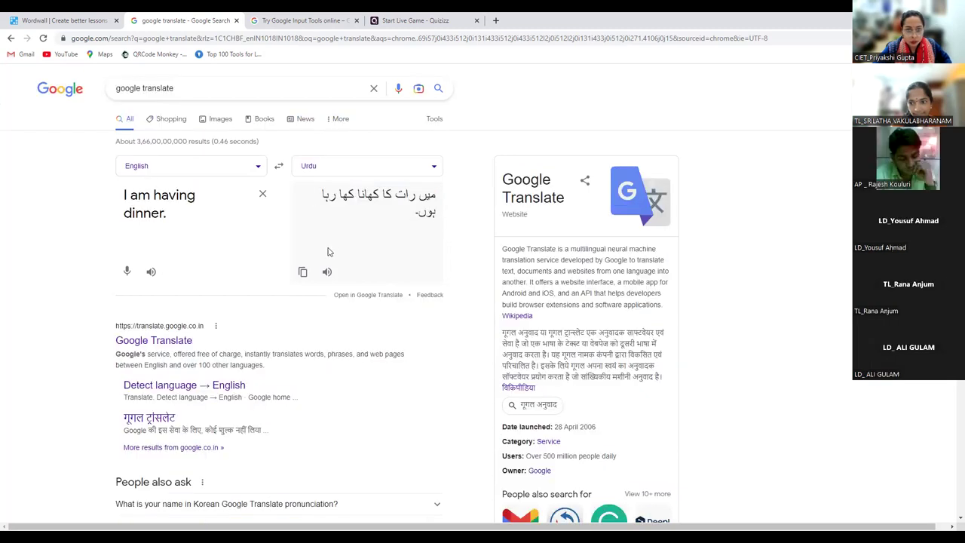
click(302, 273)
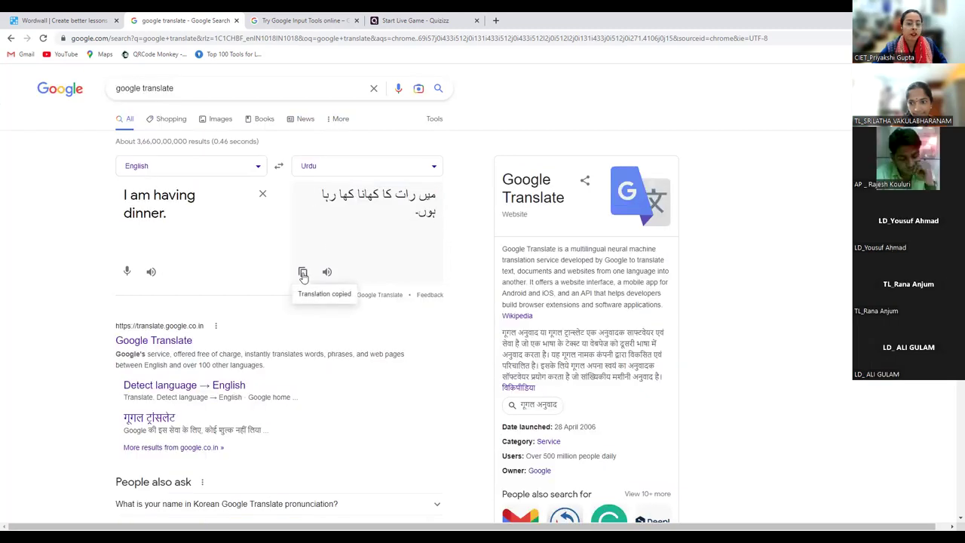
click(49, 20)
key(ctrl+v)
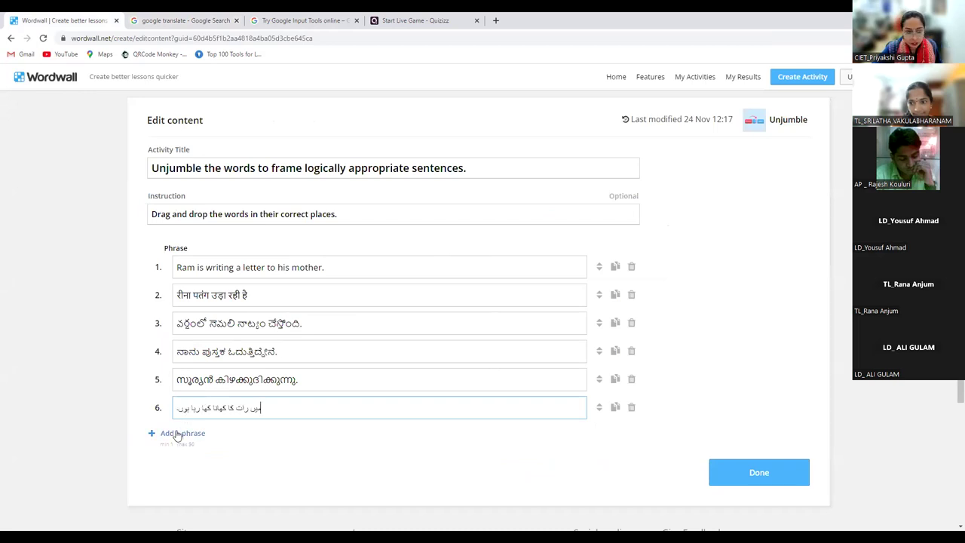
Add an empty seventh phrase, switch to Google Translate and replace the English source text with "Honesty is the best policy."
click(177, 435)
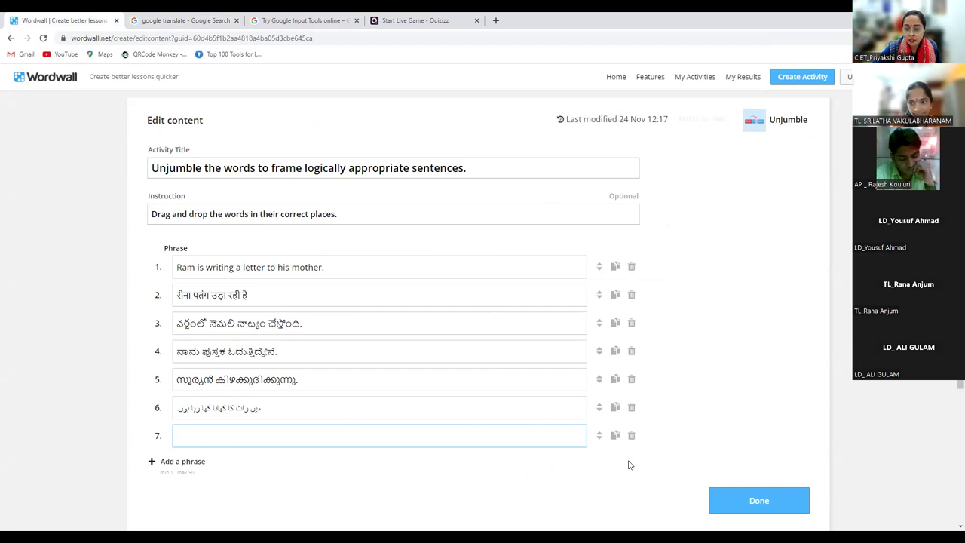
click(215, 17)
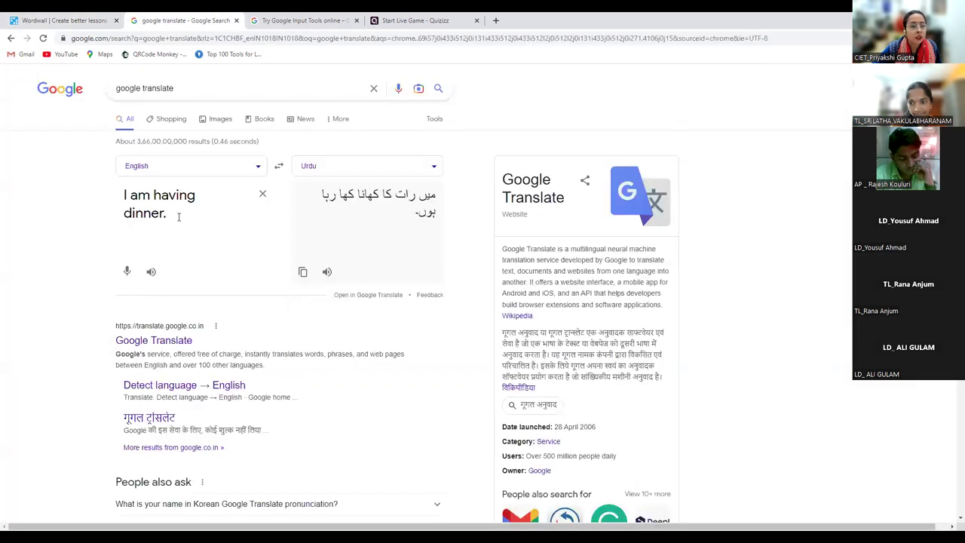
triple_click(155, 206)
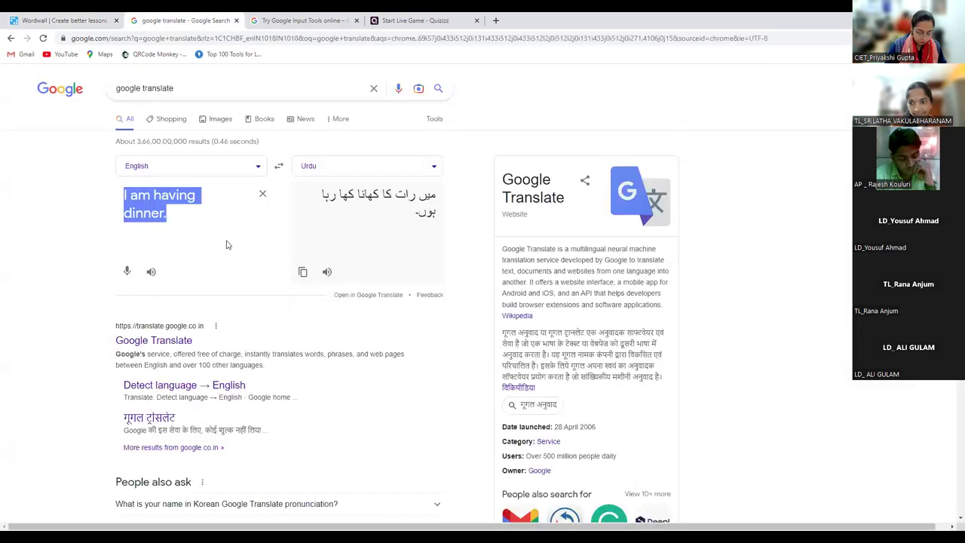
text(Honesty is the )
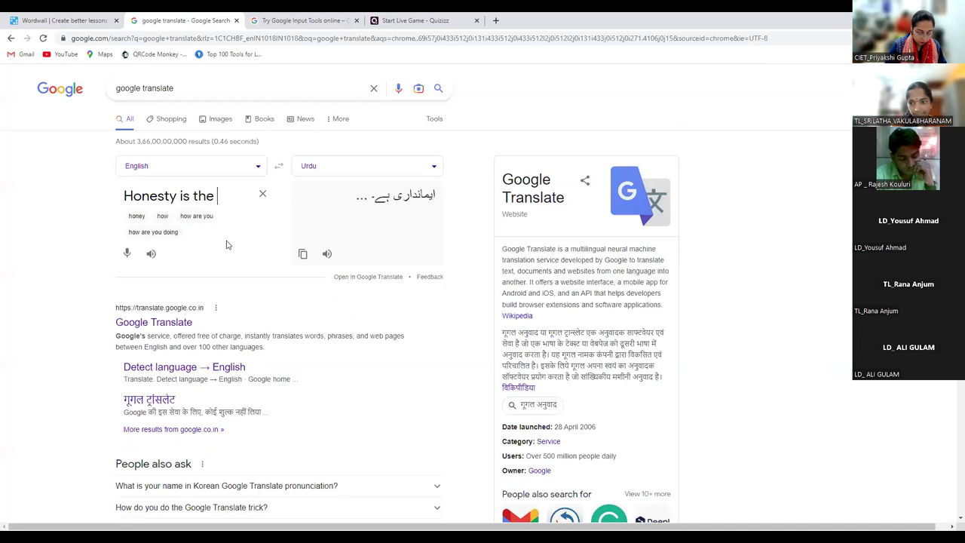
text(best policy.)
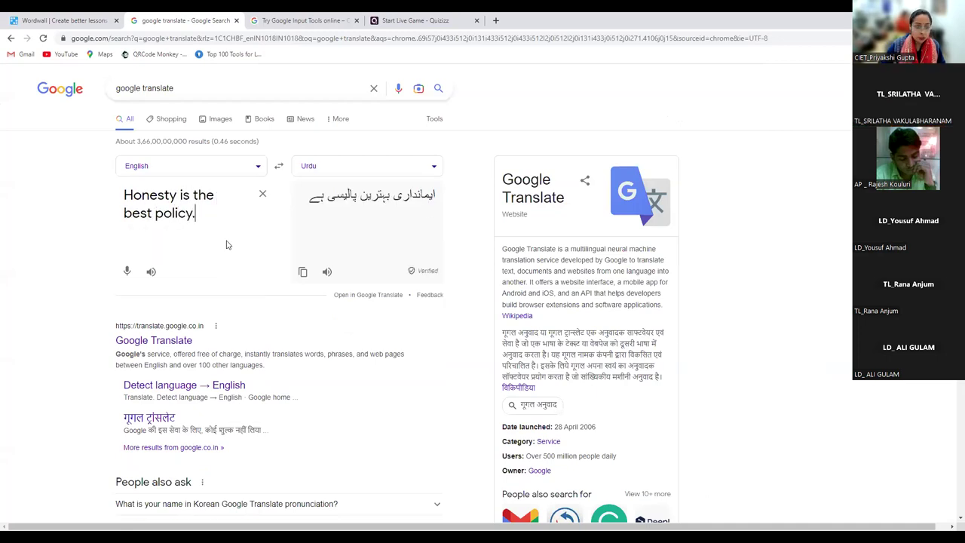
Set the translation's target language to Tamil
click(309, 165)
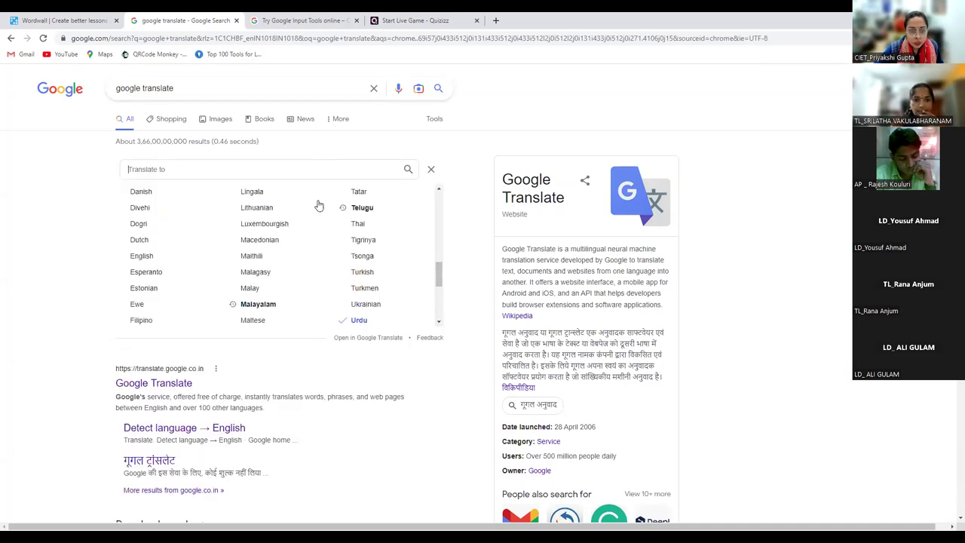
scroll(368, 221, up, 2)
click(367, 224)
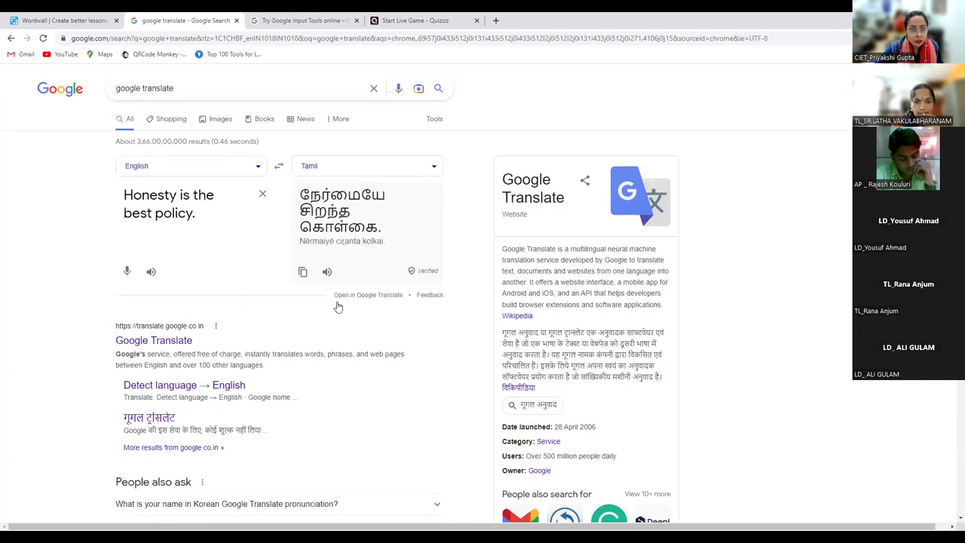
Copy the Tamil translation and paste it into the seventh phrase of the Wordwall activity
drag(380, 230, 294, 197)
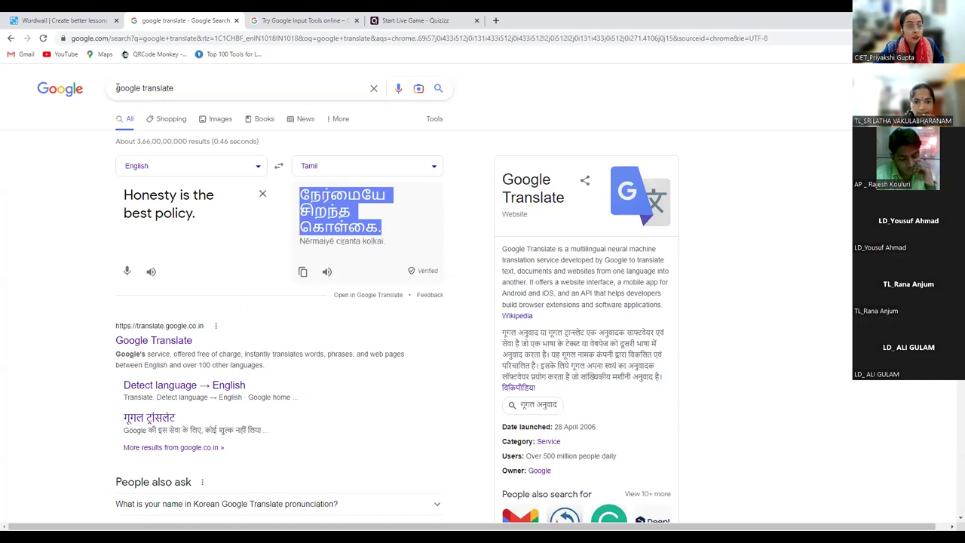
click(66, 21)
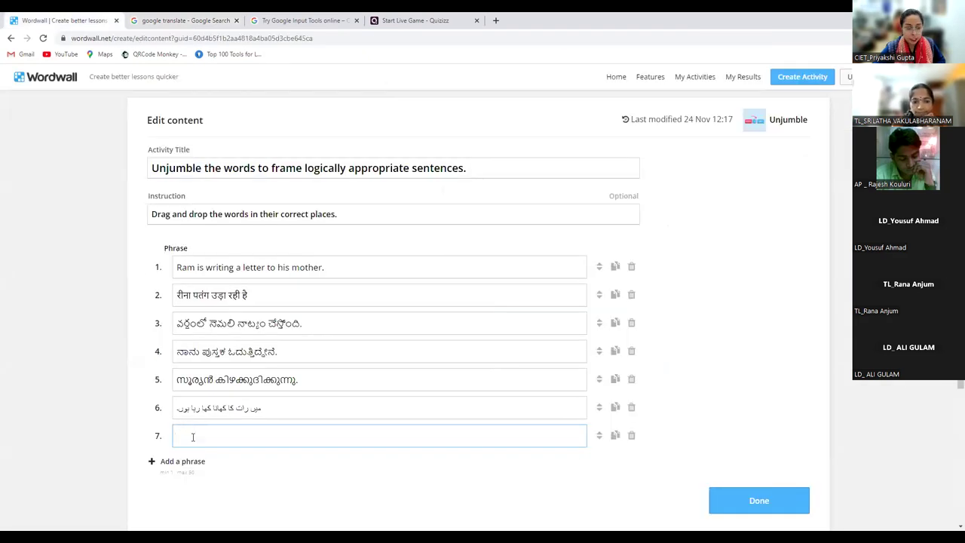
key(ctrl+v)
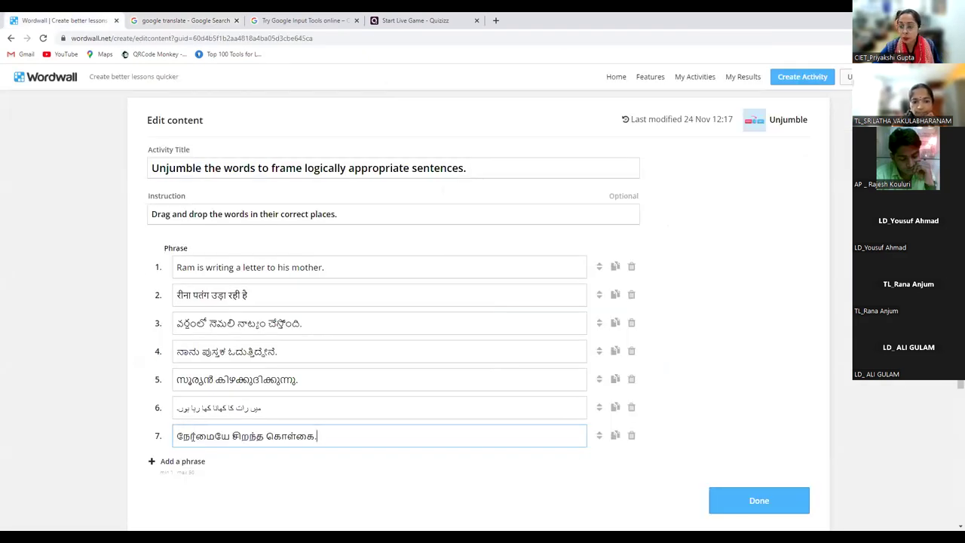
Add an eighth phrase reading "Je parle francais." and submit the activity content
click(183, 460)
scroll(248, 405, down, 2)
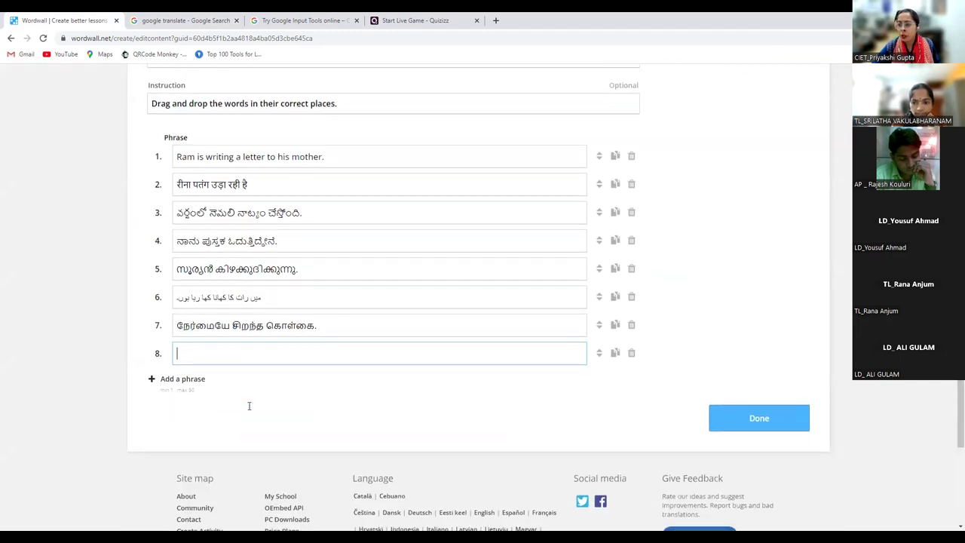
text(Je parle)
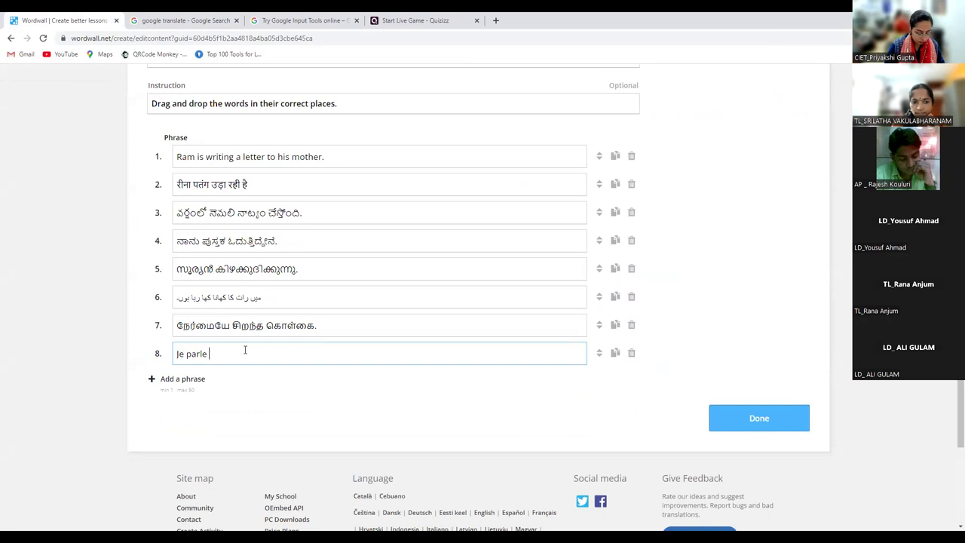
text( francais)
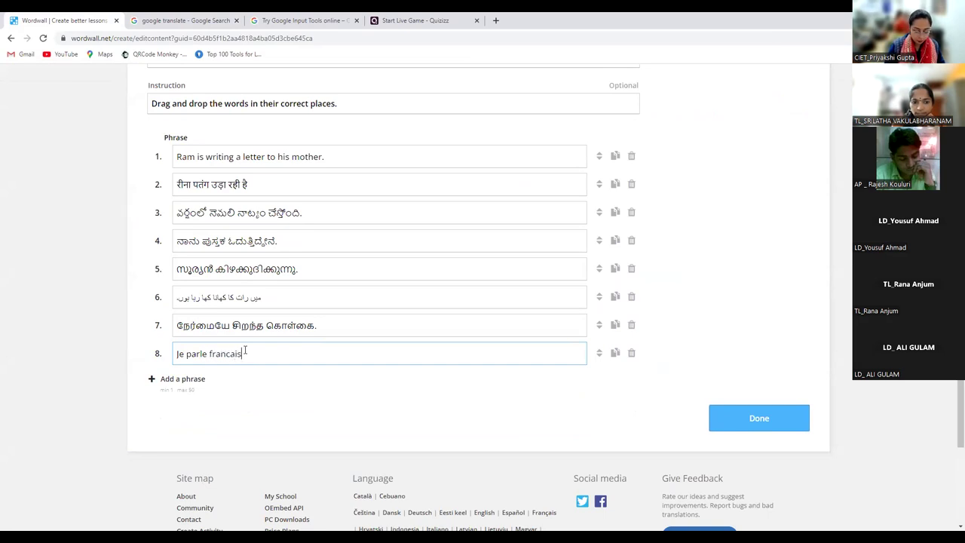
text(.)
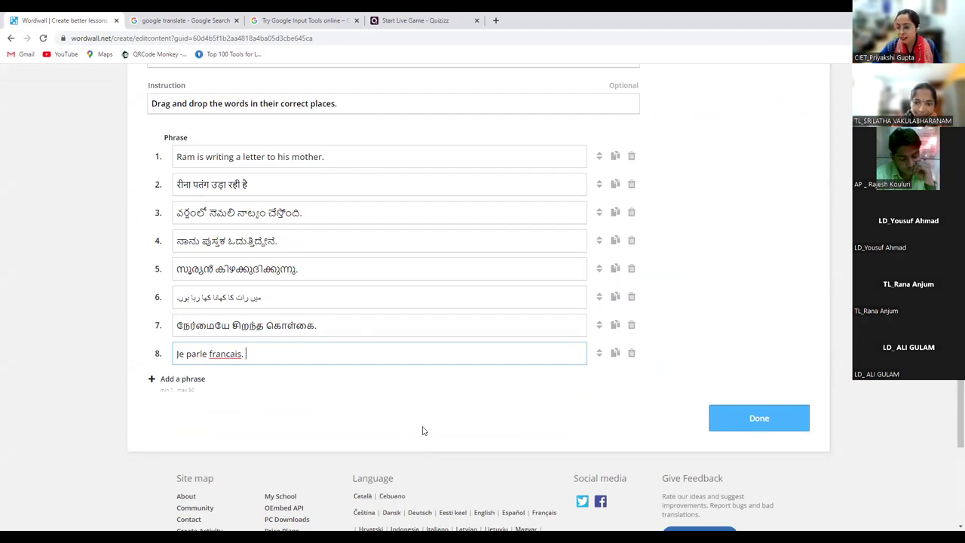
click(759, 428)
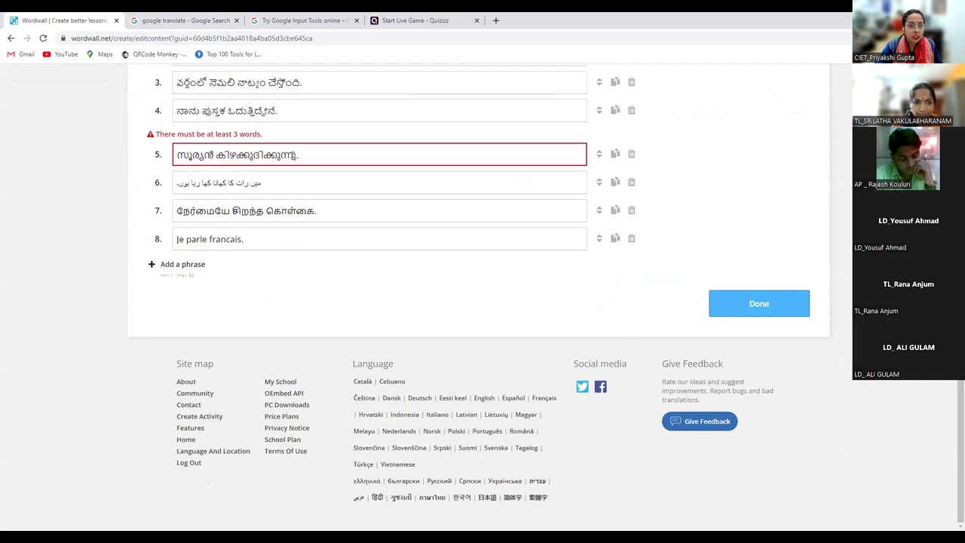
drag(299, 156, 193, 155)
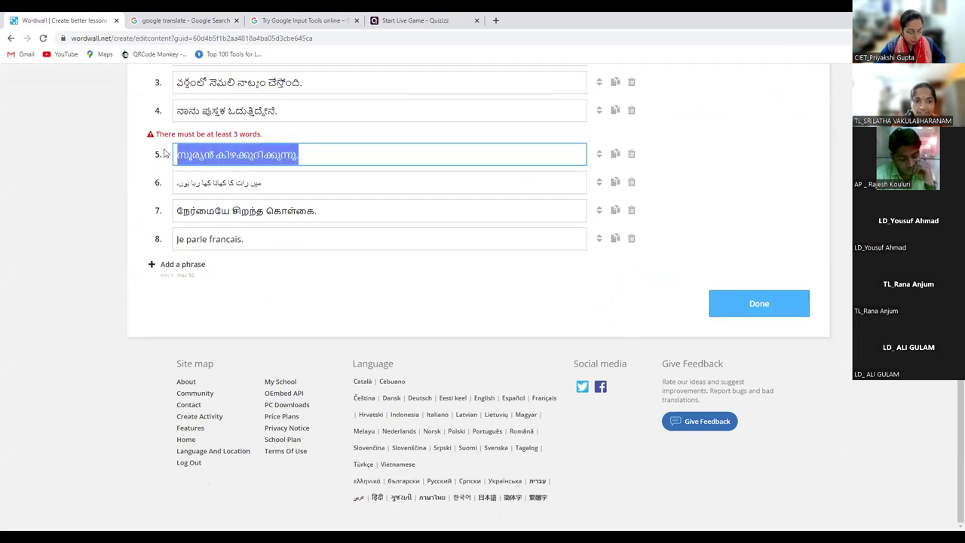
click(185, 16)
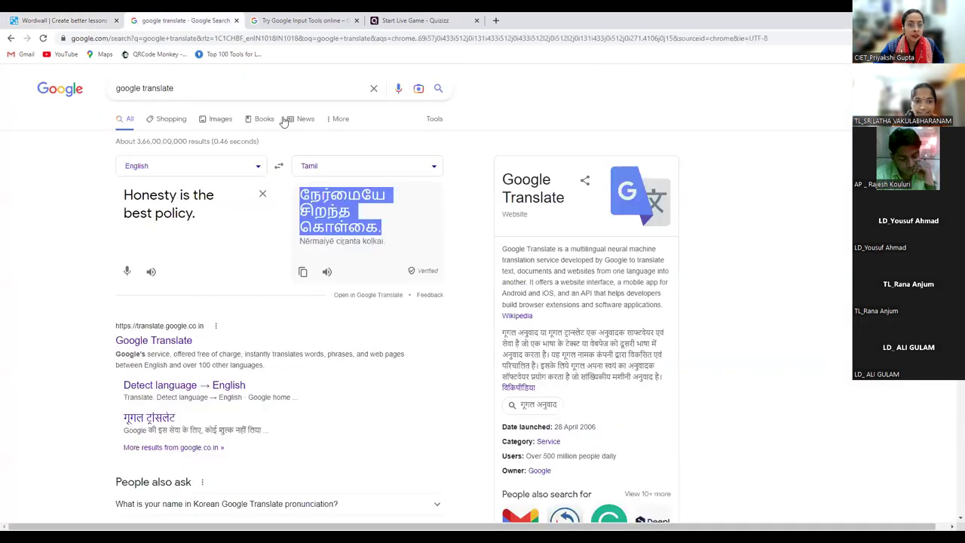
click(383, 229)
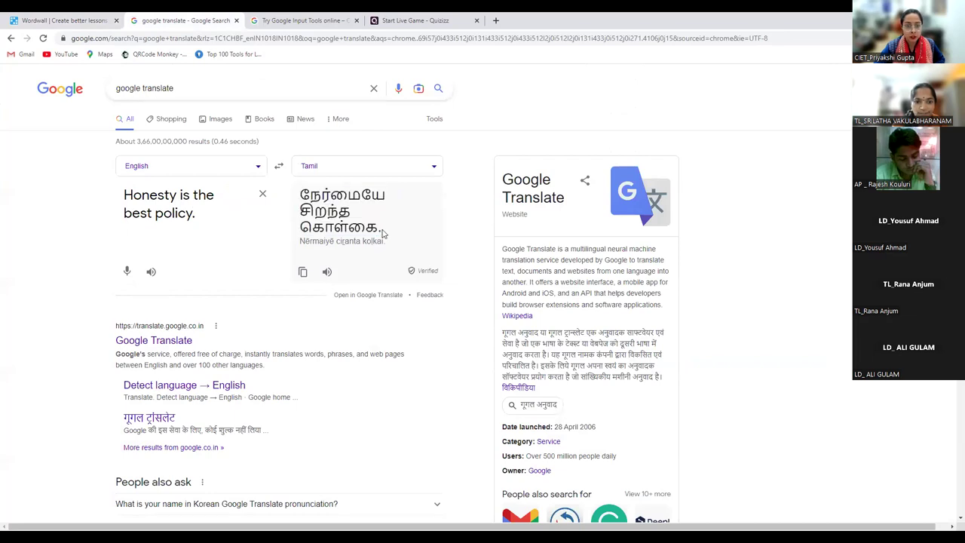
drag(381, 229, 294, 205)
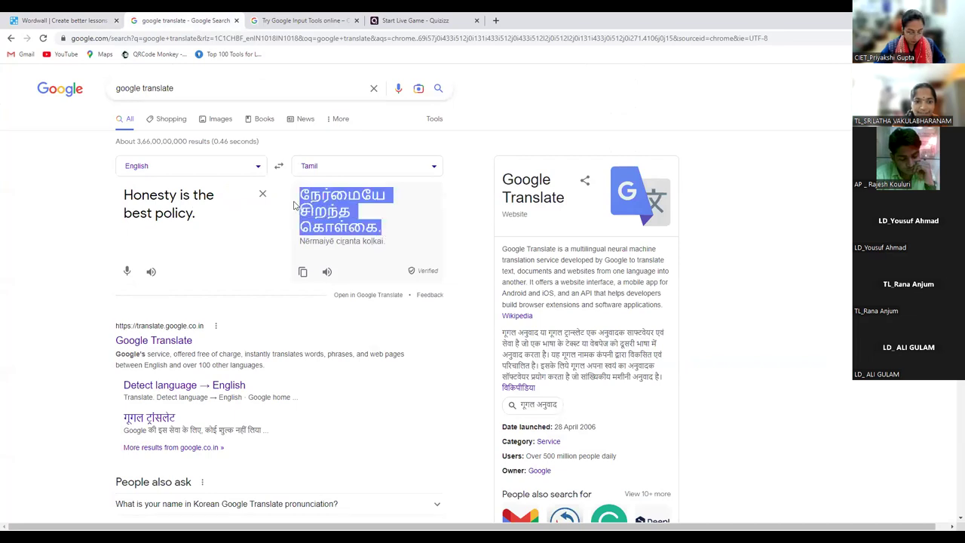
triple_click(202, 218)
click(76, 17)
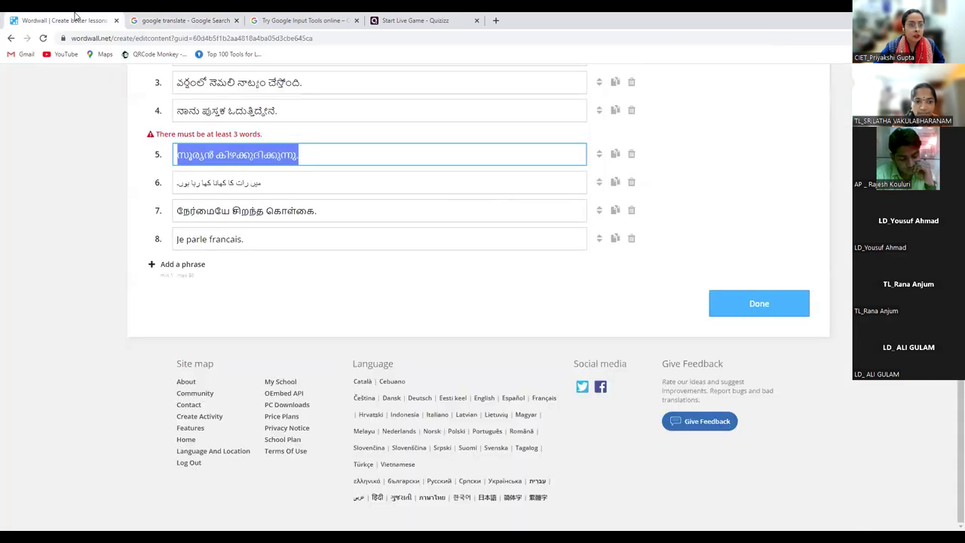
drag(315, 157, 158, 155)
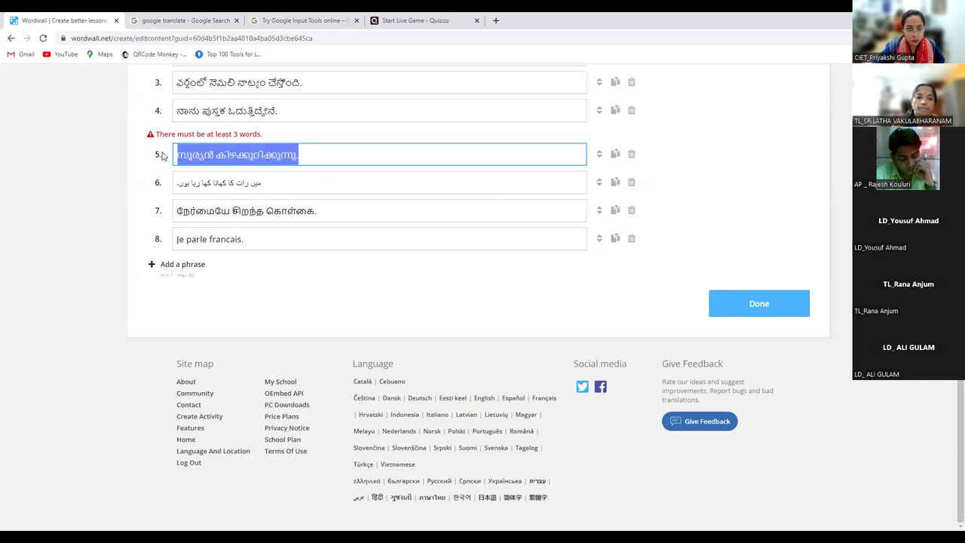
click(161, 23)
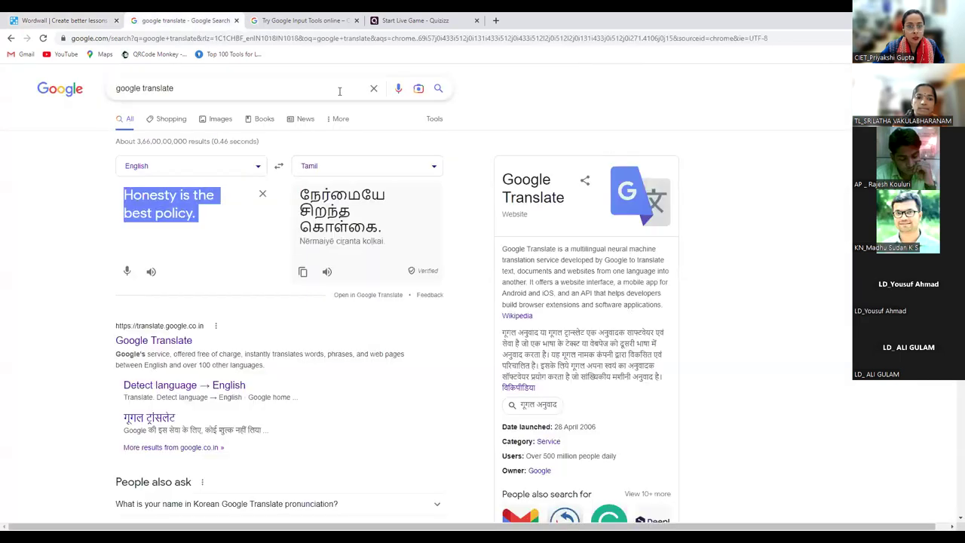
click(359, 169)
scroll(359, 257, up, 3)
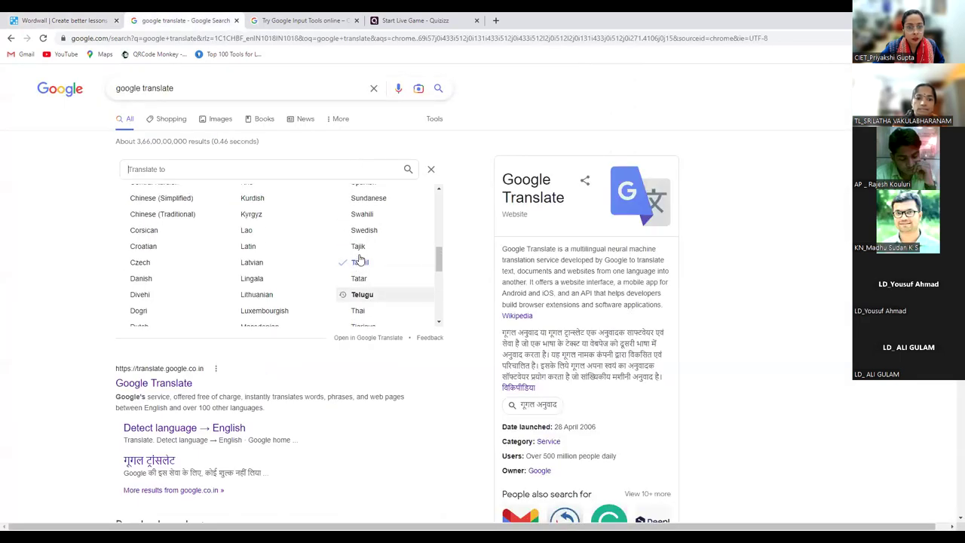
Return to Wordwall and insert a space in the fifth phrase's second word, making it "സൂര്യൻ കിഴക്കു ദിക്കുന്നു."
click(100, 18)
click(215, 155)
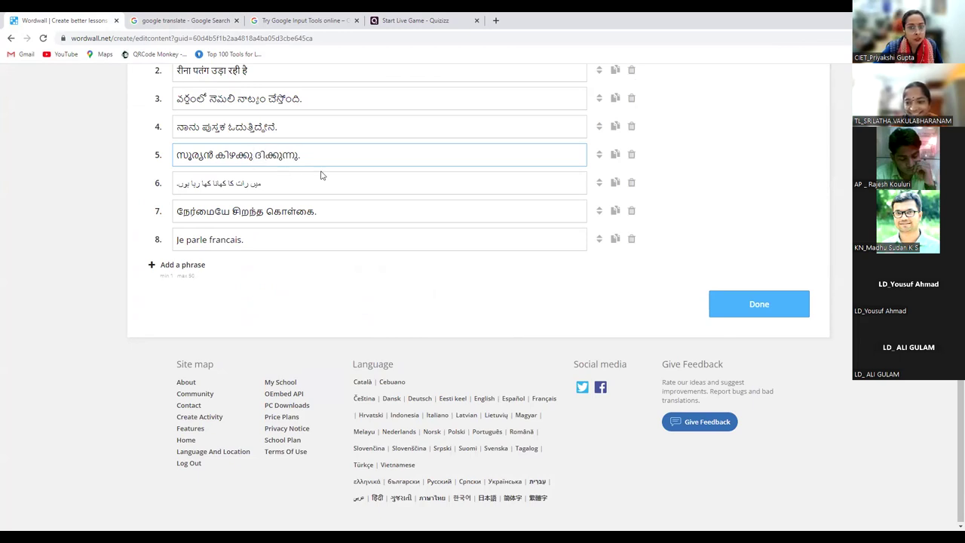
Save the edited phrases, start playing the Unjumble activity from the first phrase and lower the system volume
click(767, 307)
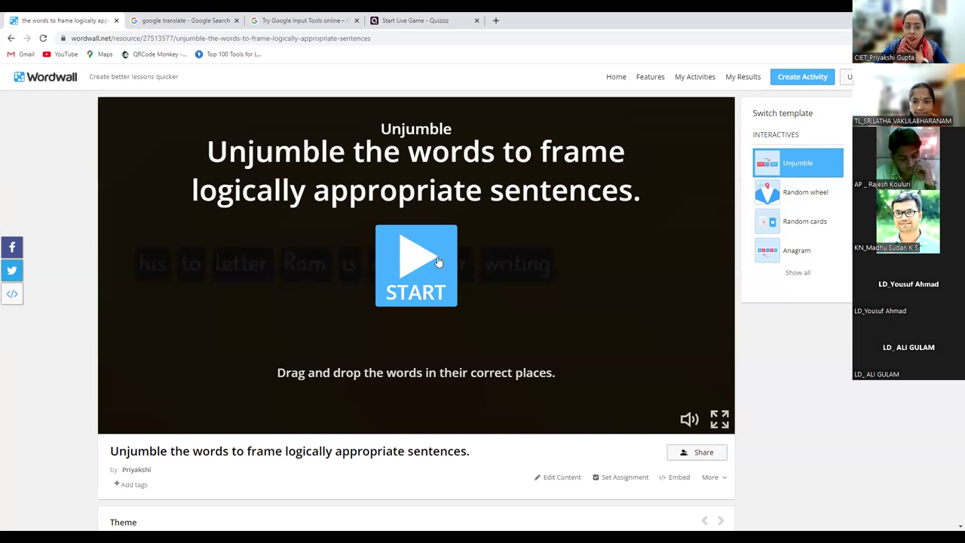
click(404, 262)
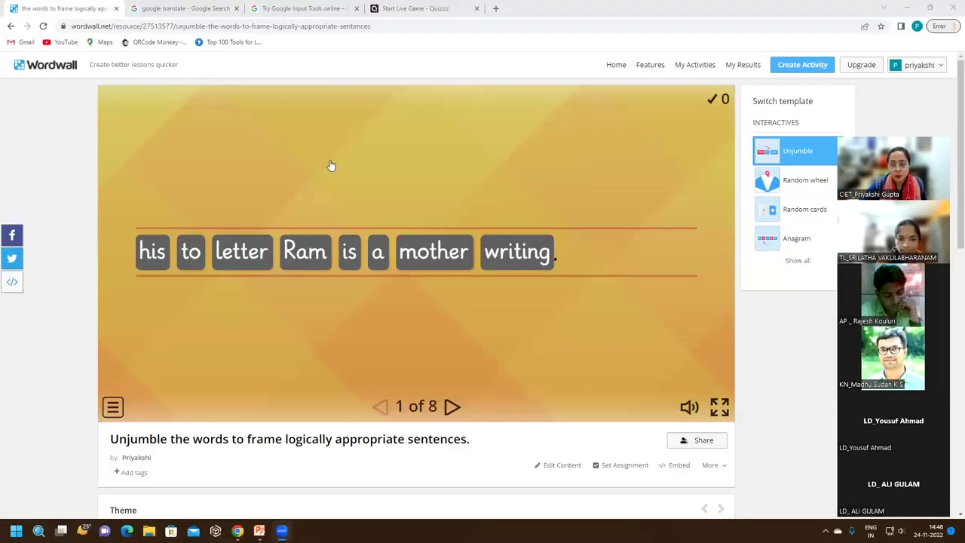
click(574, 468)
click(752, 516)
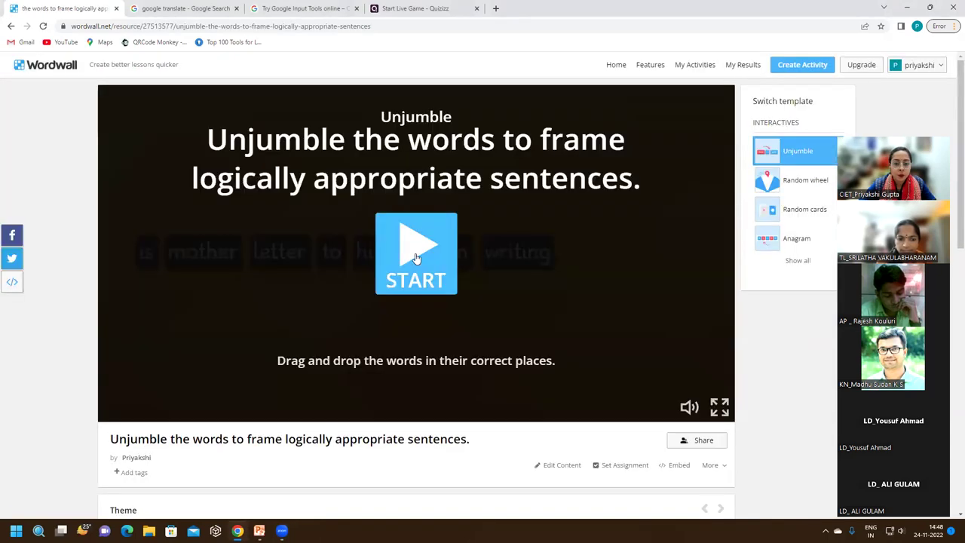
click(416, 260)
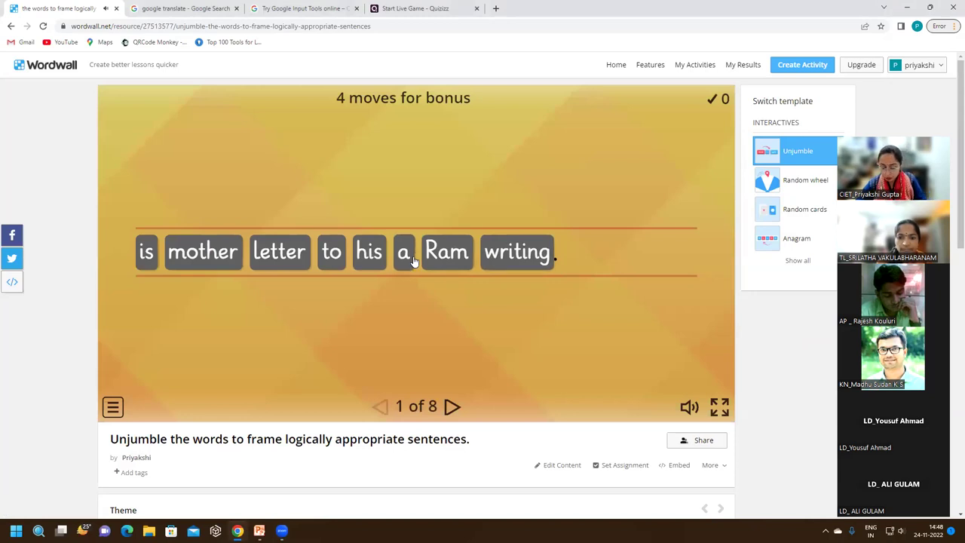
key(XF86AudioLowerVolume)
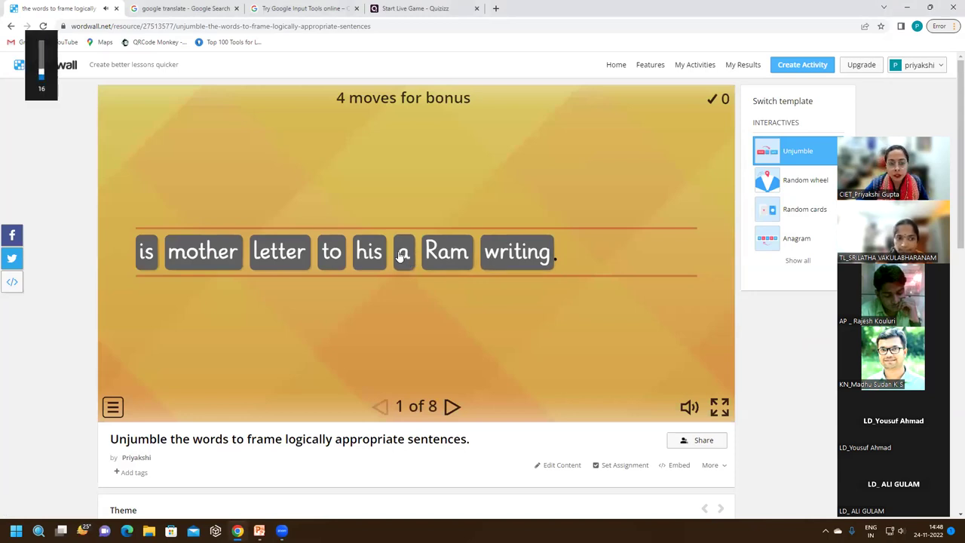
Arrange the first phrase's words to read "Ram is writing a letter to his mother."
drag(449, 260, 150, 265)
drag(339, 259, 256, 253)
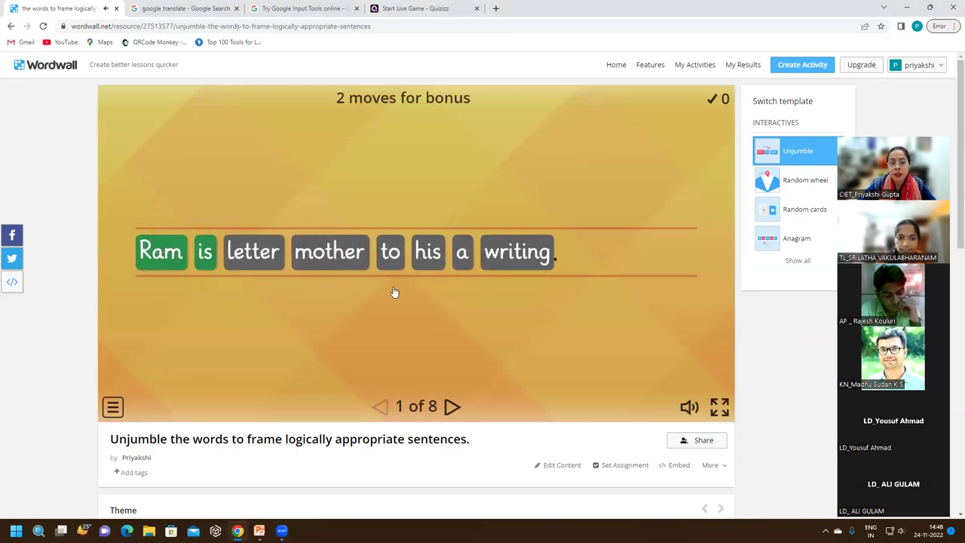
drag(515, 252, 256, 252)
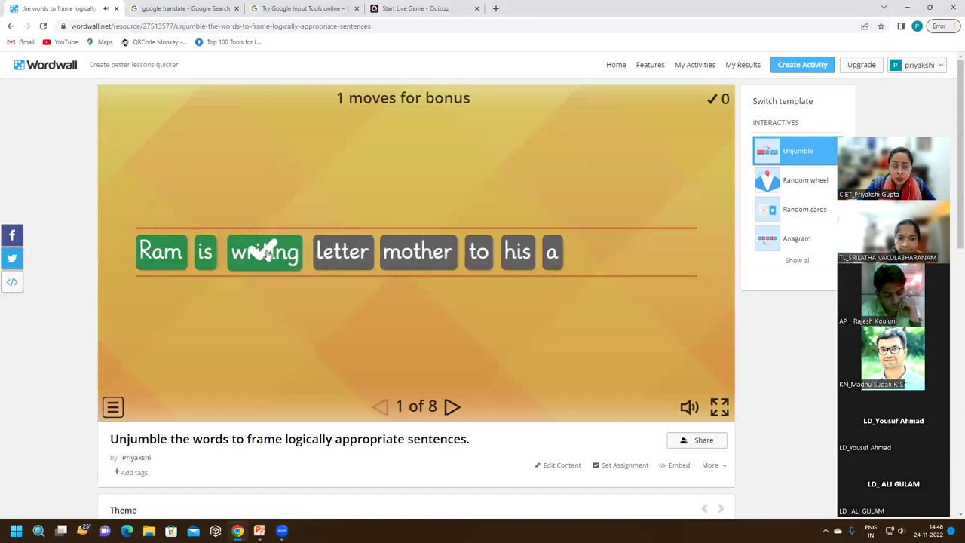
drag(541, 255, 310, 252)
drag(497, 251, 569, 267)
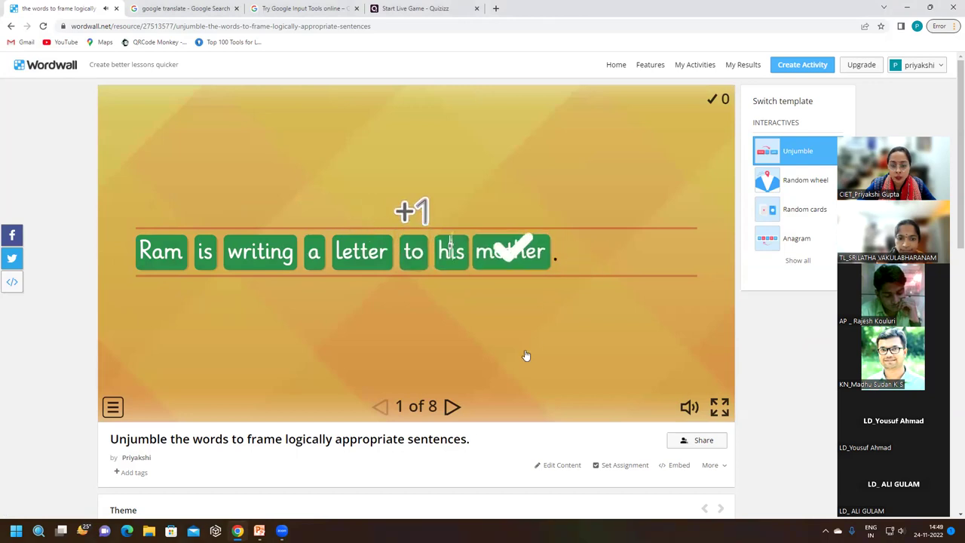
Go to the second phrase and order its Hindi words as "रीना पतंग उड़ा रही है"
click(452, 406)
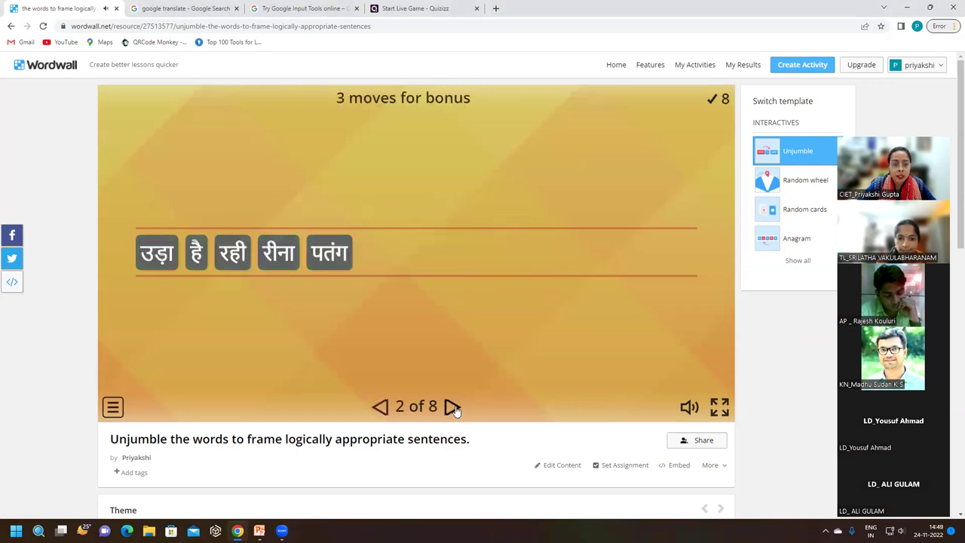
click(157, 253)
click(195, 254)
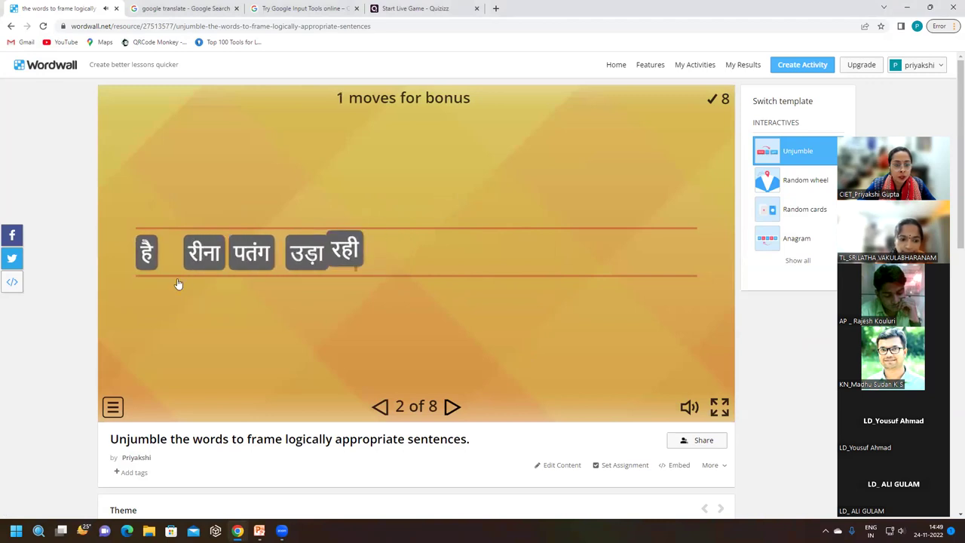
click(149, 255)
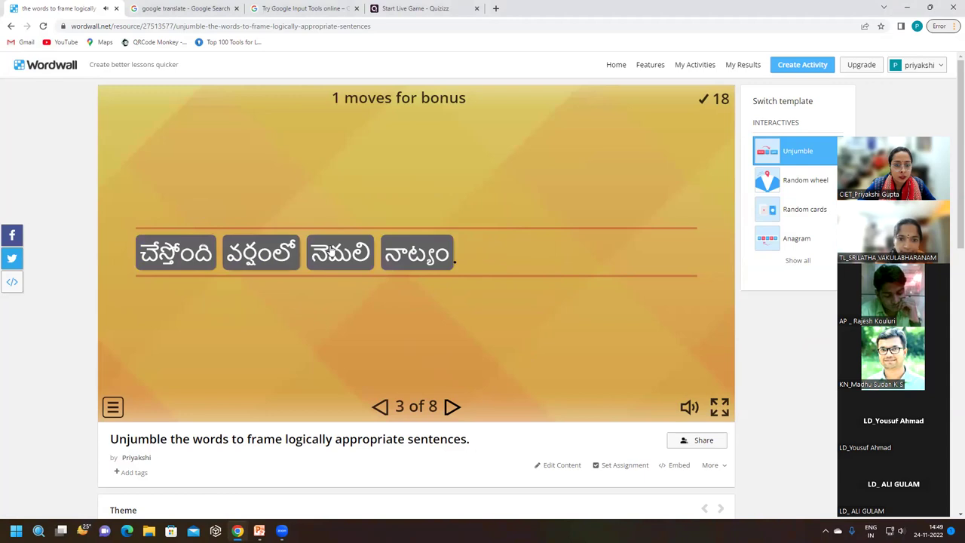
Order the third phrase's Telugu words as "వర్షంలో నెమలి నాట్యం చేస్తోంది."
drag(248, 253, 162, 253)
drag(331, 255, 224, 266)
click(318, 259)
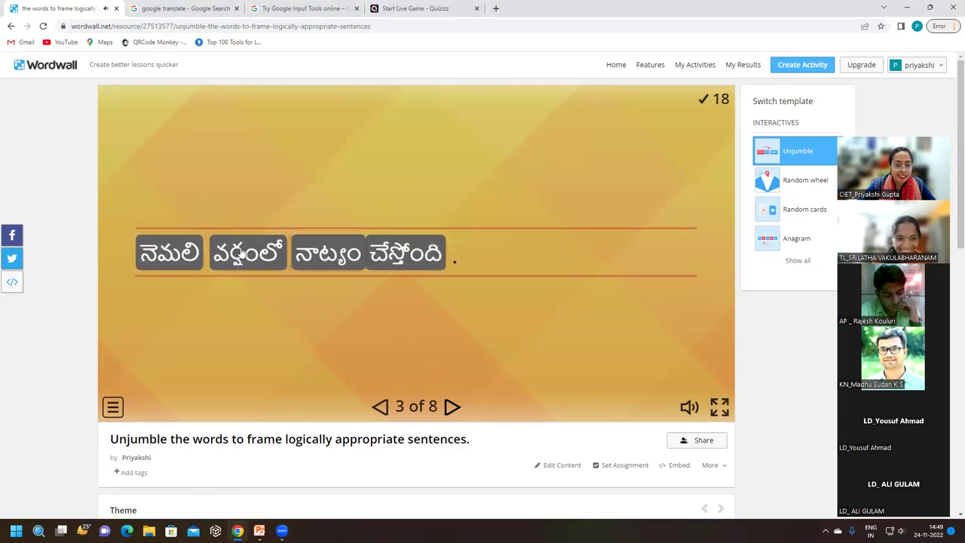
drag(169, 253, 419, 253)
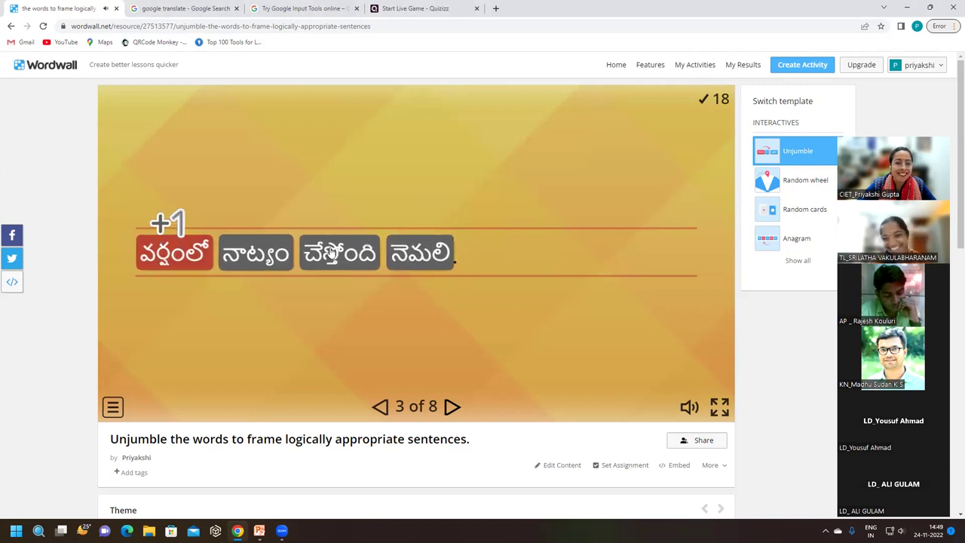
drag(420, 253, 248, 253)
drag(332, 253, 461, 259)
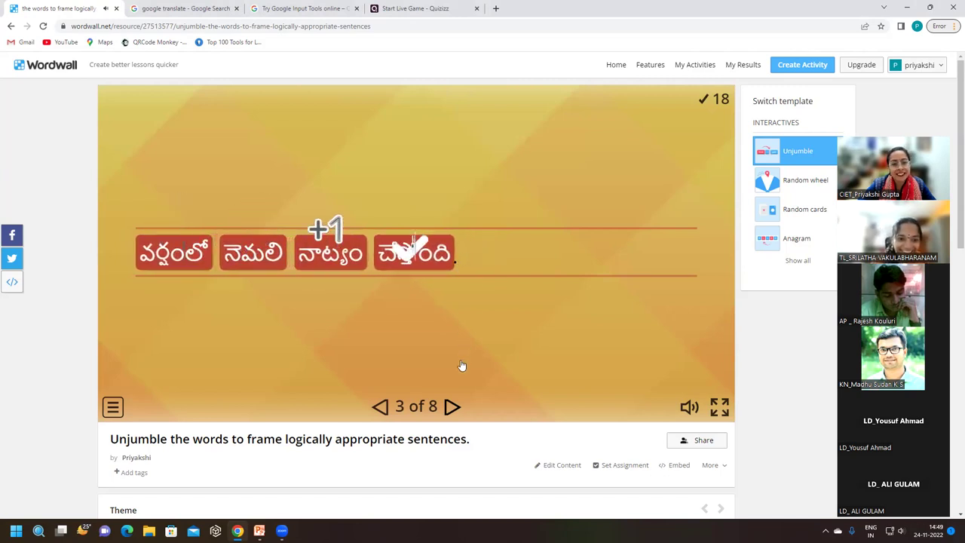
Order the fourth phrase as "ನಾನು ಪುಸ್ತಕ ಓದುತ್ತಿದ್ದೇನೆ." and the fifth as "സൂര്യൻ കിഴക്കു ദിക്കുന്നു."
click(451, 407)
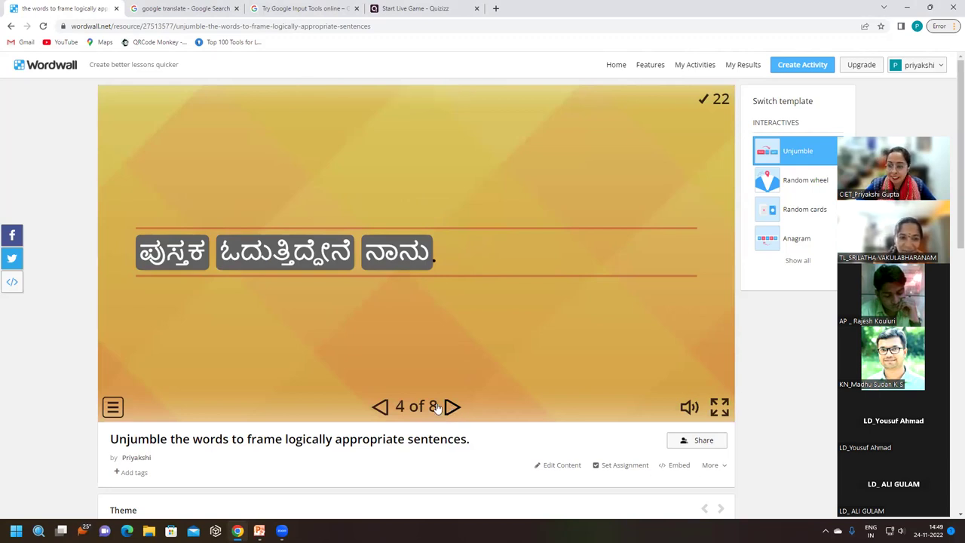
drag(163, 248, 332, 250)
drag(397, 251, 162, 257)
click(451, 407)
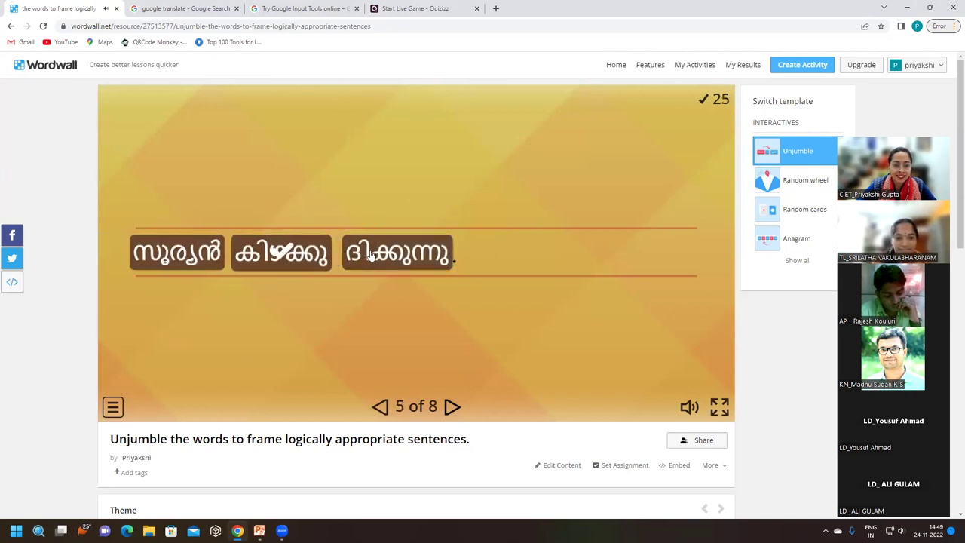
Go to the sixth phrase and try to put its Urdu words in order
click(451, 405)
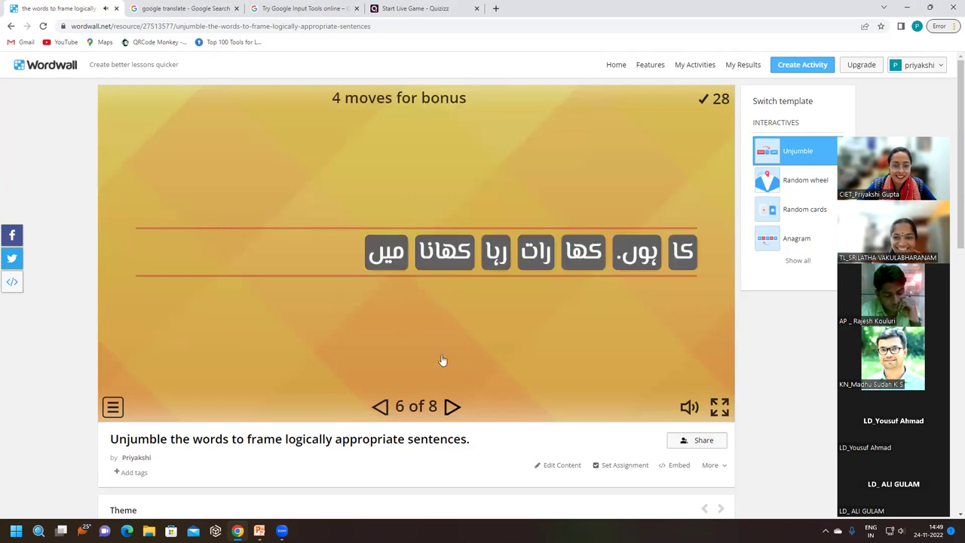
drag(437, 255, 388, 255)
drag(495, 252, 445, 255)
drag(637, 252, 388, 256)
drag(682, 252, 403, 254)
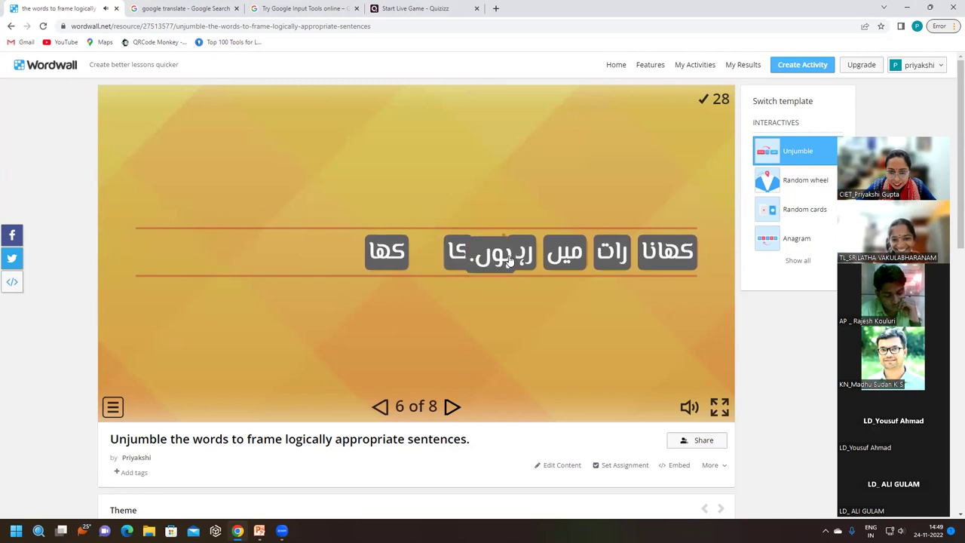
drag(641, 260, 445, 258)
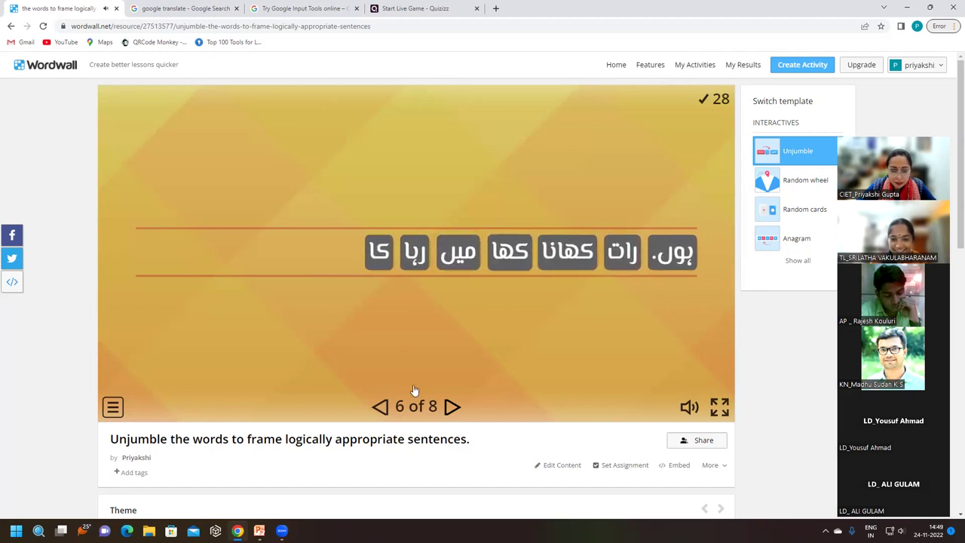
Skip to the seventh phrase and order it as "நேர்மையே சிறந்த கொள்கை.", and order the eighth as "Je parle francais."
click(452, 407)
drag(400, 252, 193, 252)
drag(339, 253, 526, 261)
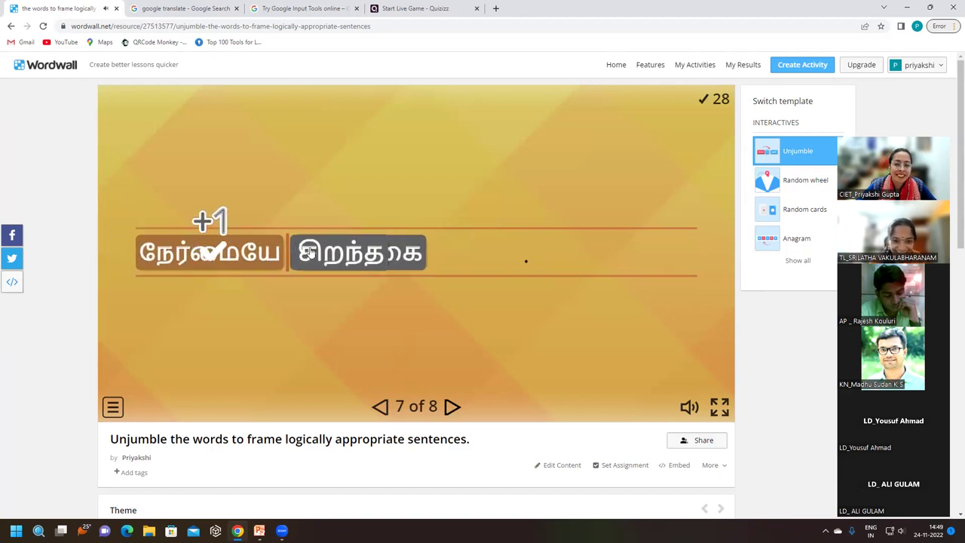
click(450, 407)
mouse_move(151, 250)
mouse_down()
mouse_move(289, 256)
mouse_move(151, 251)
mouse_up()
drag(226, 260, 273, 249)
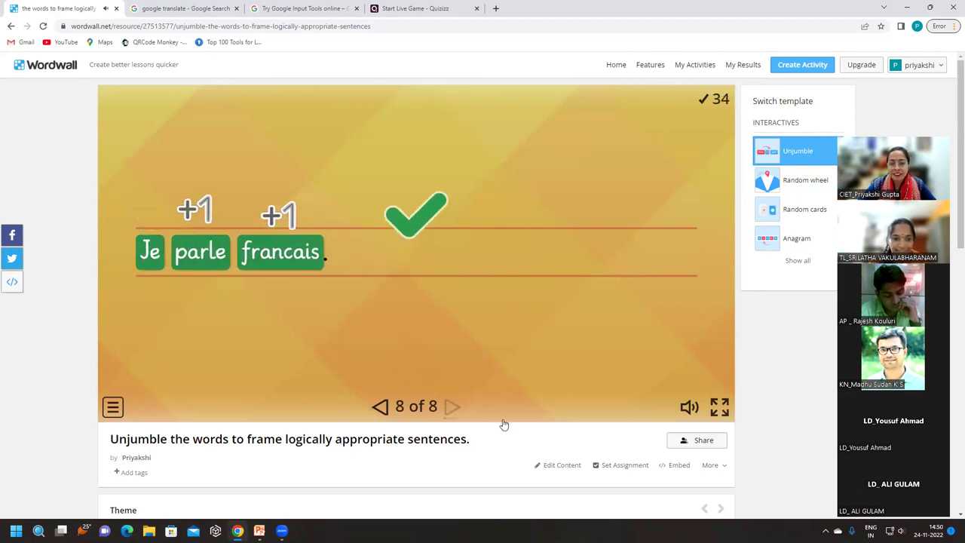
Return to the sixth phrase and order its Urdu words as "میں رات کا کھانا کھا رہا ہوں."
double_click(380, 408)
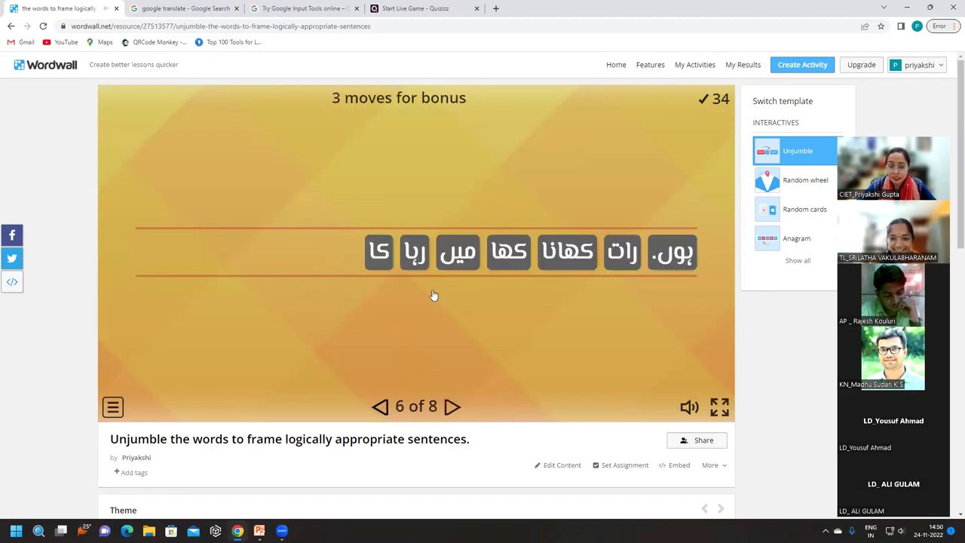
mouse_move(509, 251)
mouse_down()
mouse_move(416, 253)
mouse_move(576, 251)
mouse_move(506, 251)
mouse_up()
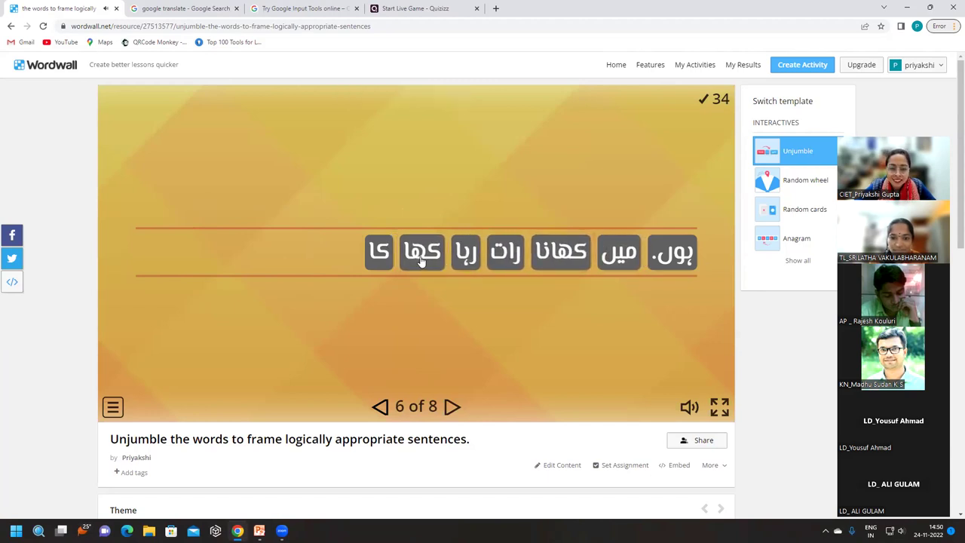
drag(671, 257, 386, 253)
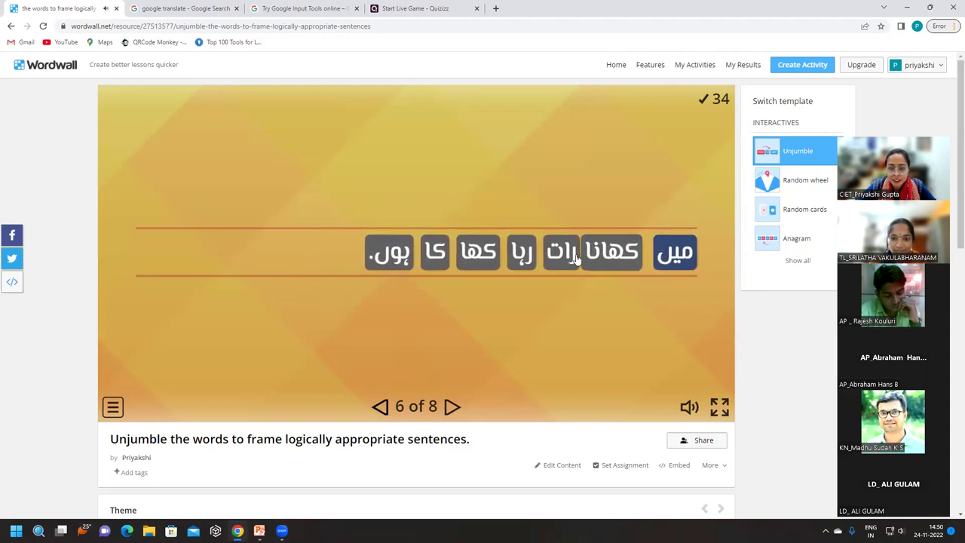
drag(550, 258, 507, 258)
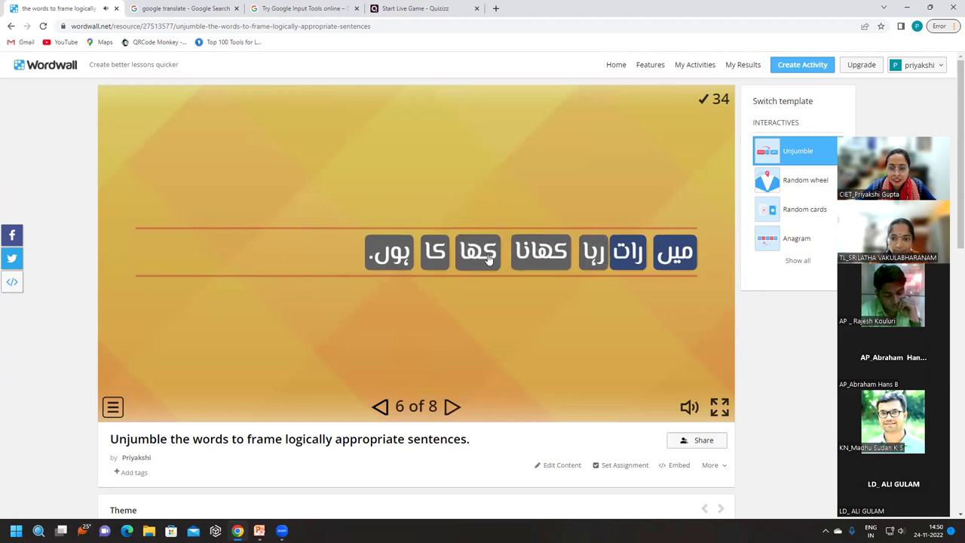
drag(388, 253, 554, 257)
drag(467, 256, 598, 260)
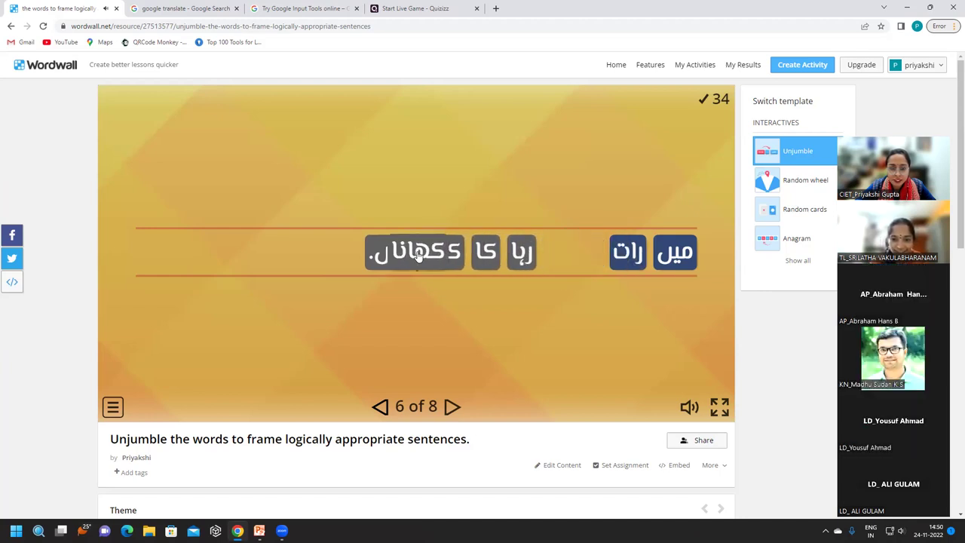
drag(508, 252, 573, 258)
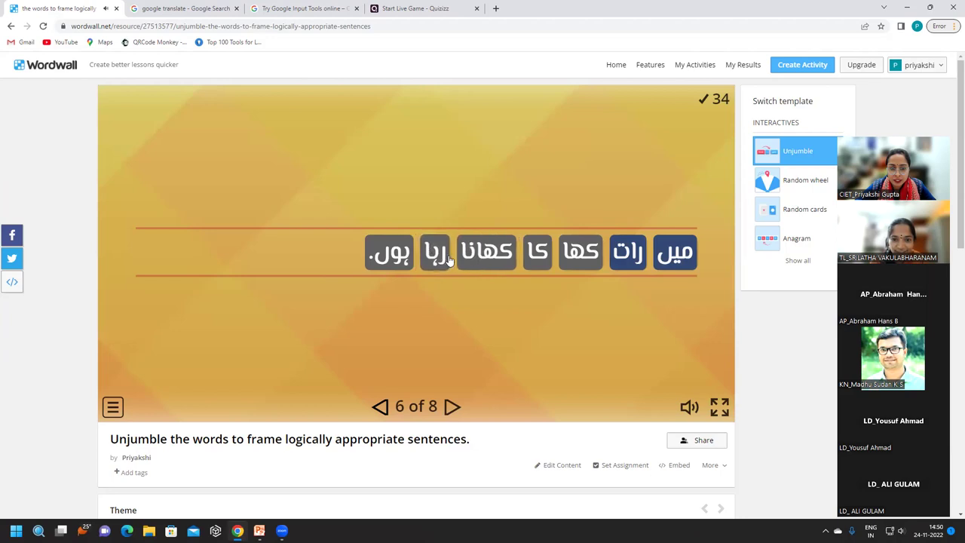
drag(532, 256, 575, 254)
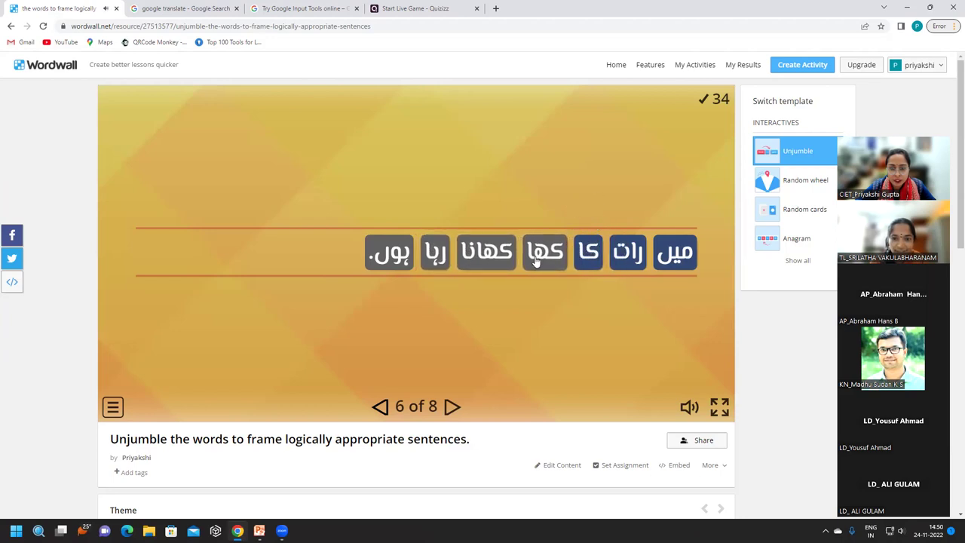
drag(537, 257, 441, 256)
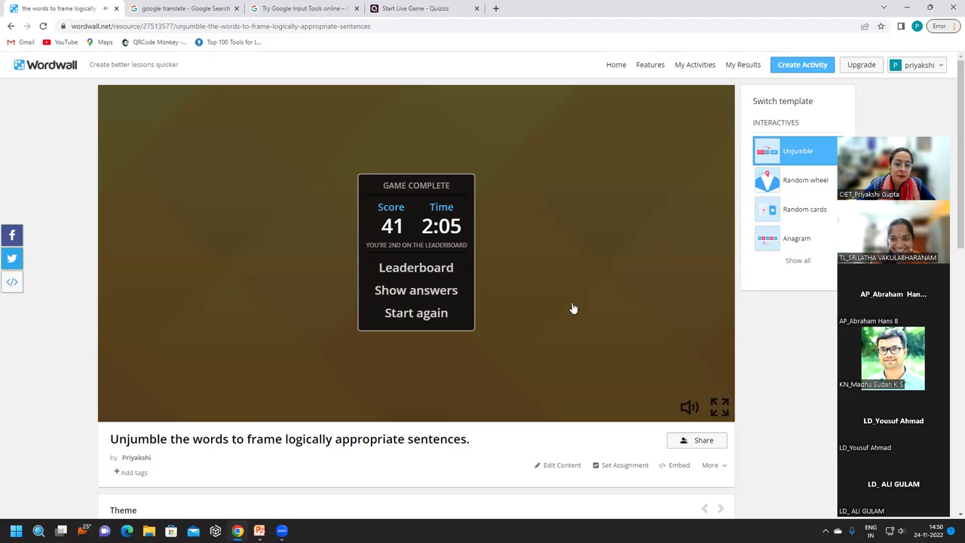
Open the game's leaderboard and submit the score under the name "123"
click(427, 276)
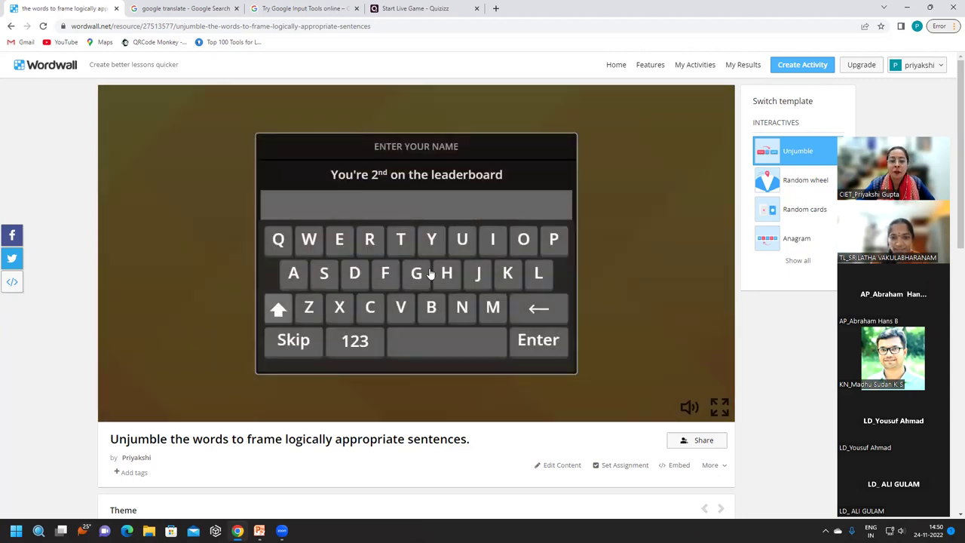
click(354, 340)
click(278, 241)
click(308, 240)
click(550, 352)
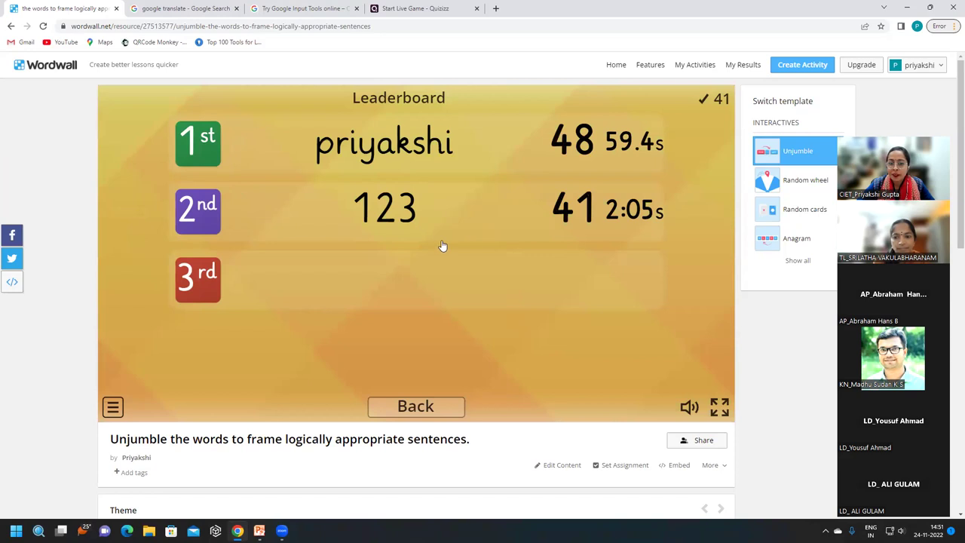
Leave the leaderboard and review the correct answers for all the phrases
click(435, 412)
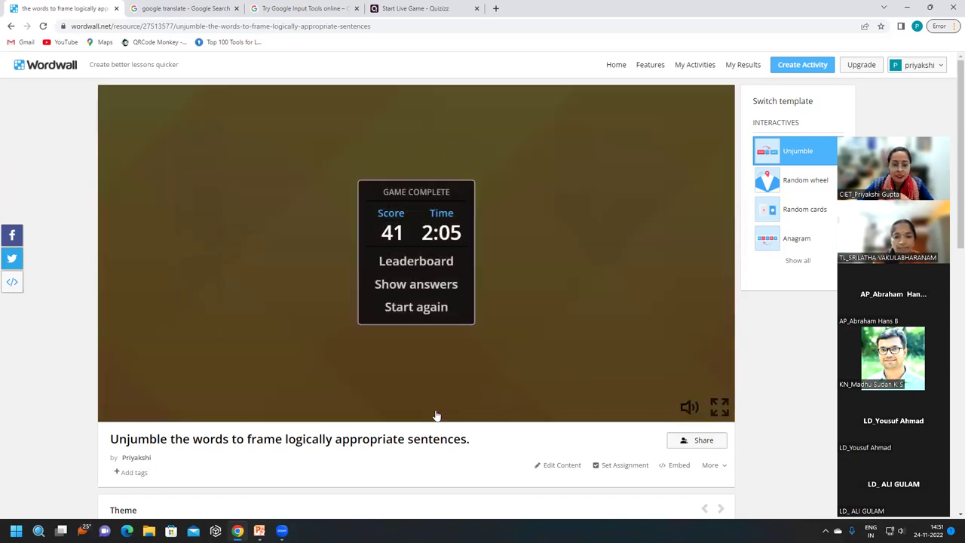
click(434, 287)
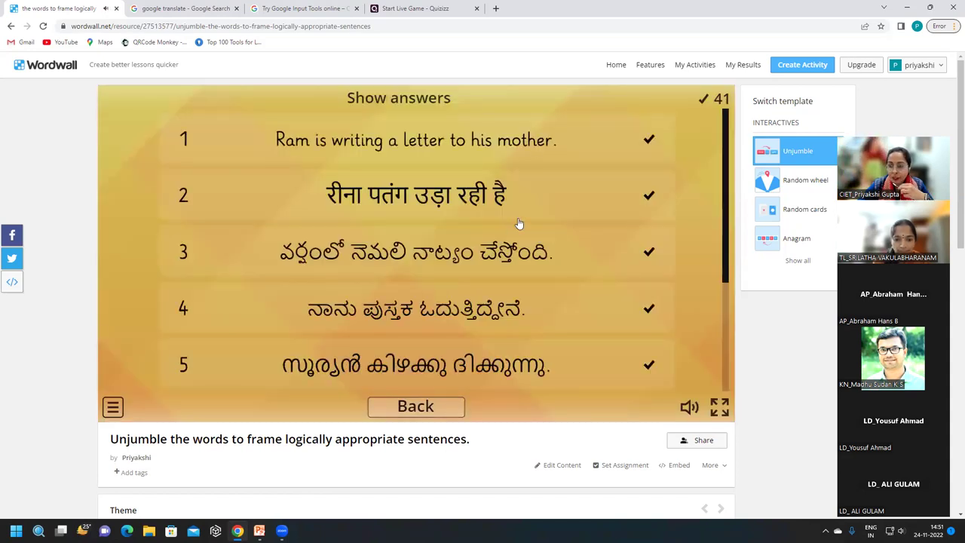
scroll(519, 223, down, 3)
scroll(518, 223, up, 3)
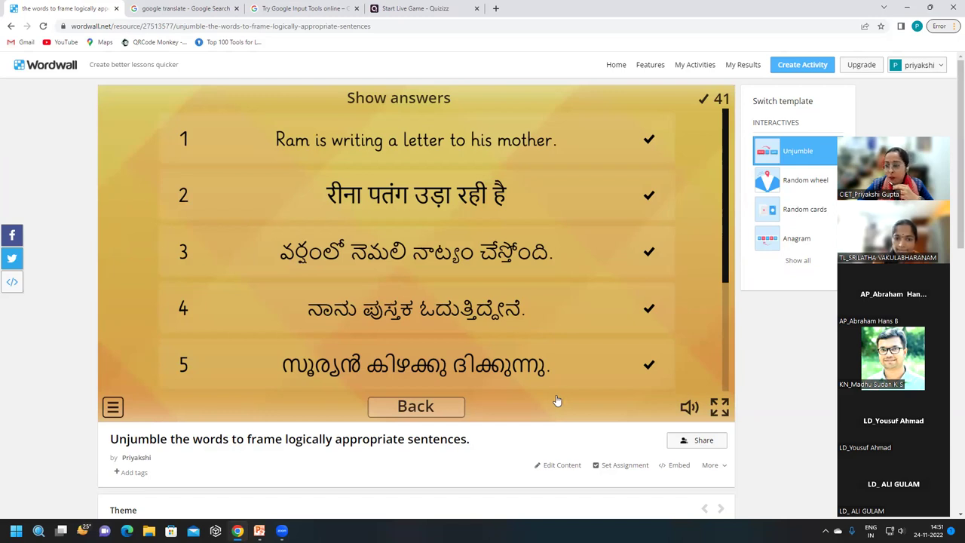
scroll(557, 400, down, 1)
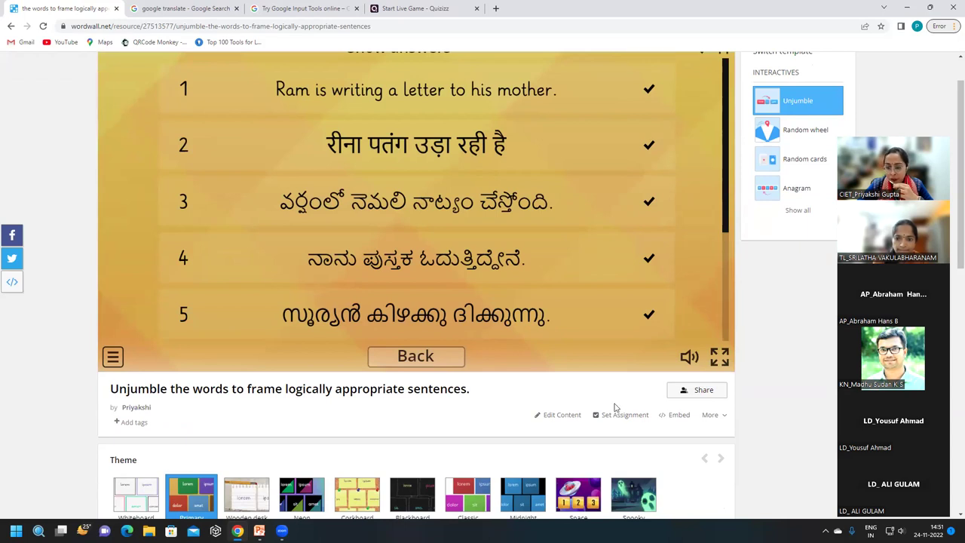
Publish the Unjumble activity with the English subject and Sentence Structure topic, leaving out an age band
click(685, 390)
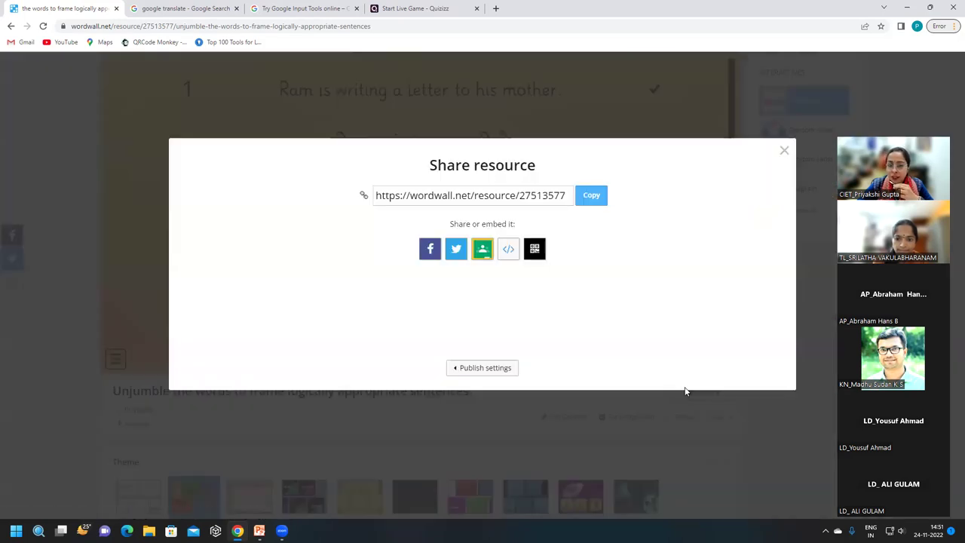
click(453, 370)
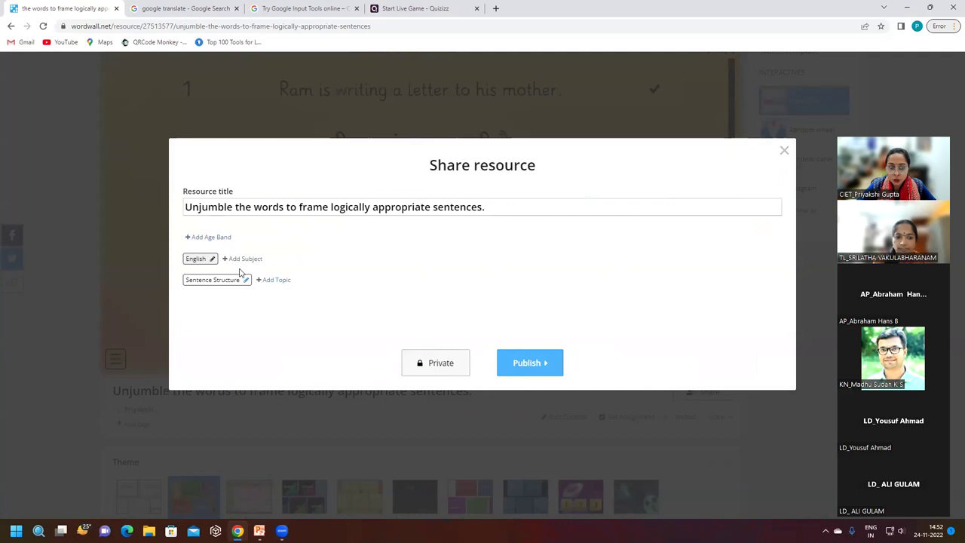
click(203, 239)
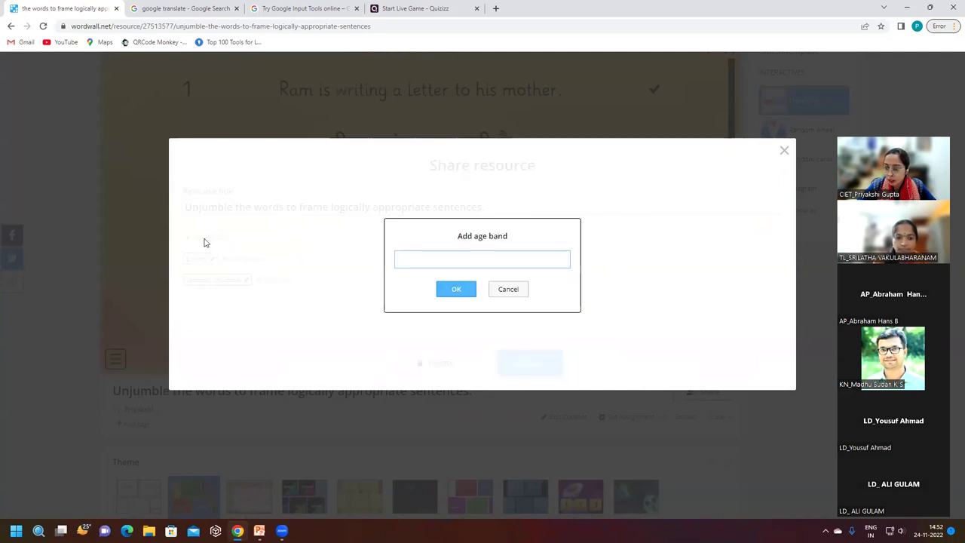
click(508, 290)
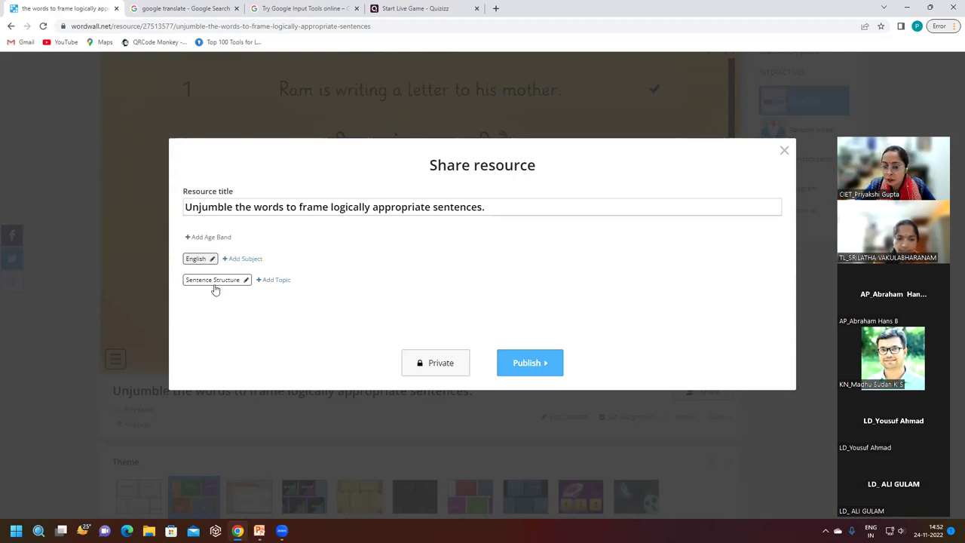
click(518, 367)
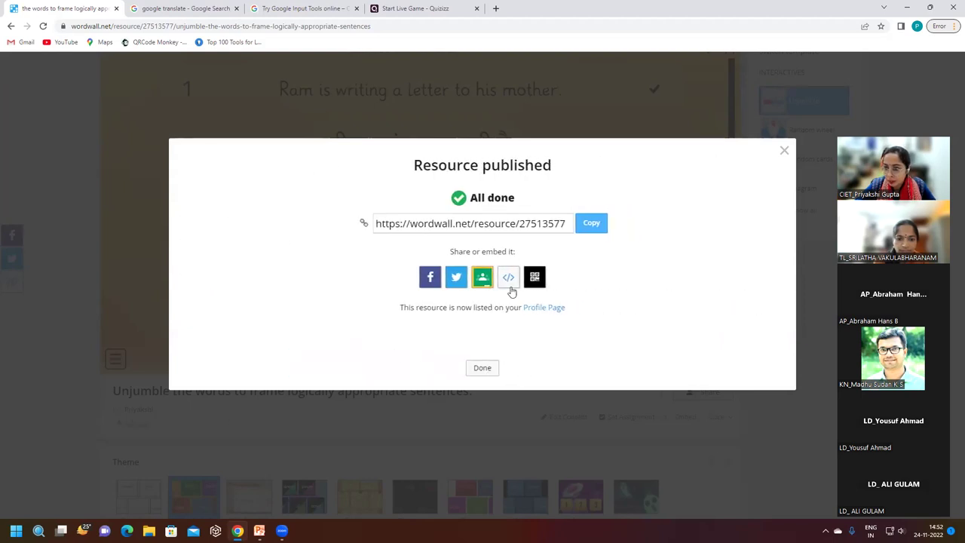
Copy the published activity's link and display its QR code, then close the sharing dialog
click(594, 228)
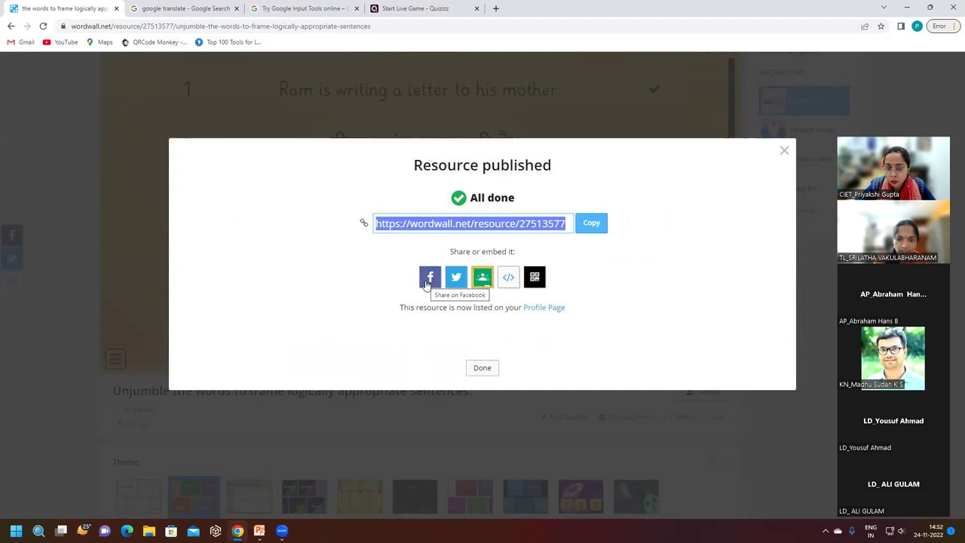
click(536, 283)
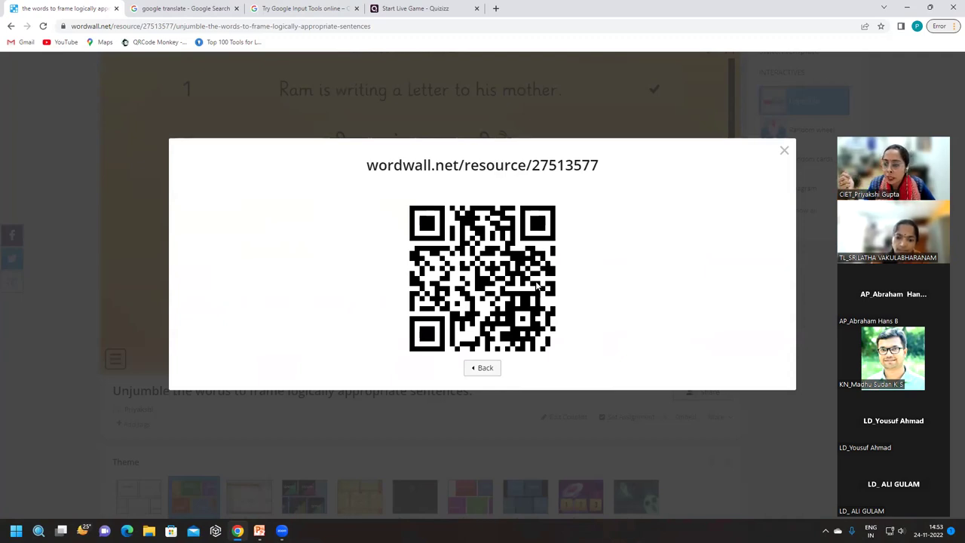
click(784, 150)
Reopen the activity's sharing options, copy the resource link again and return to the activity page
scroll(638, 299, down, 2)
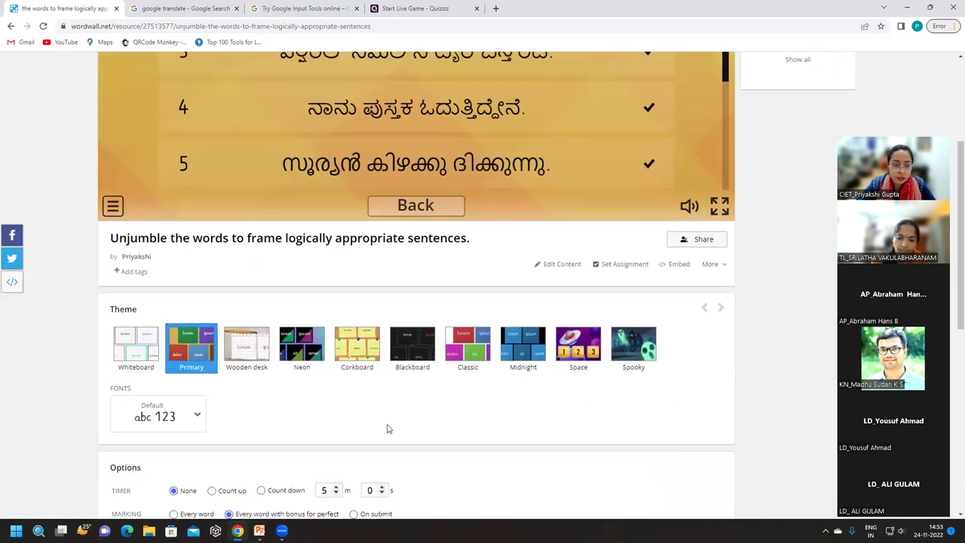
scroll(355, 424, up, 1)
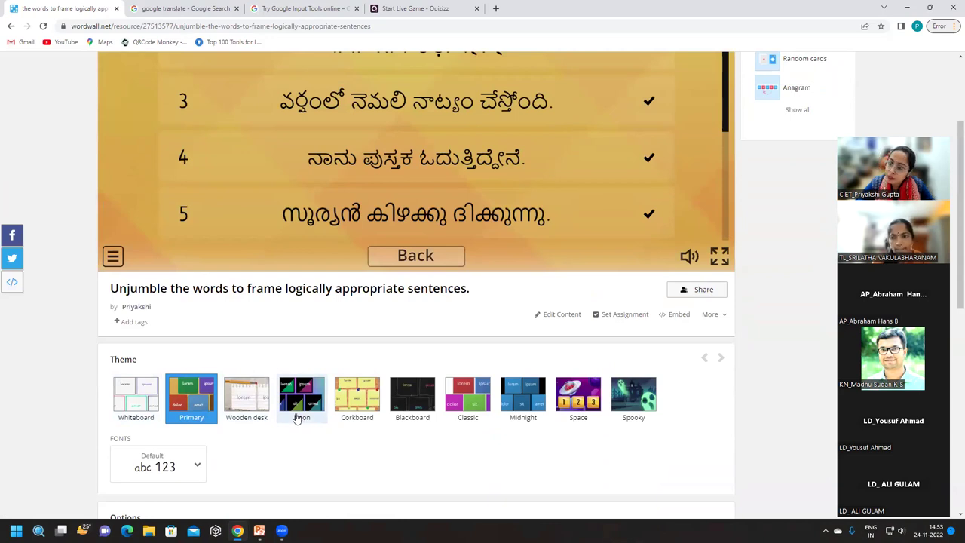
click(708, 291)
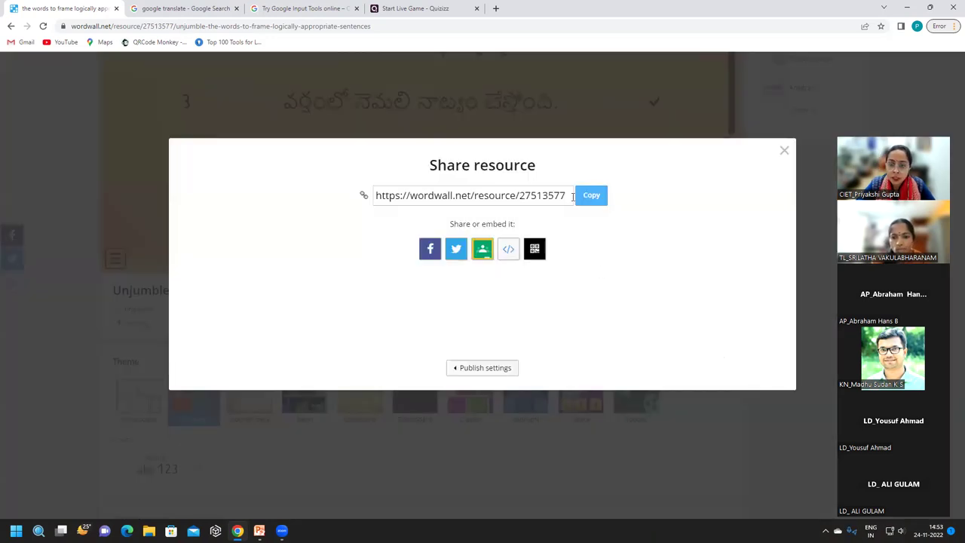
click(590, 195)
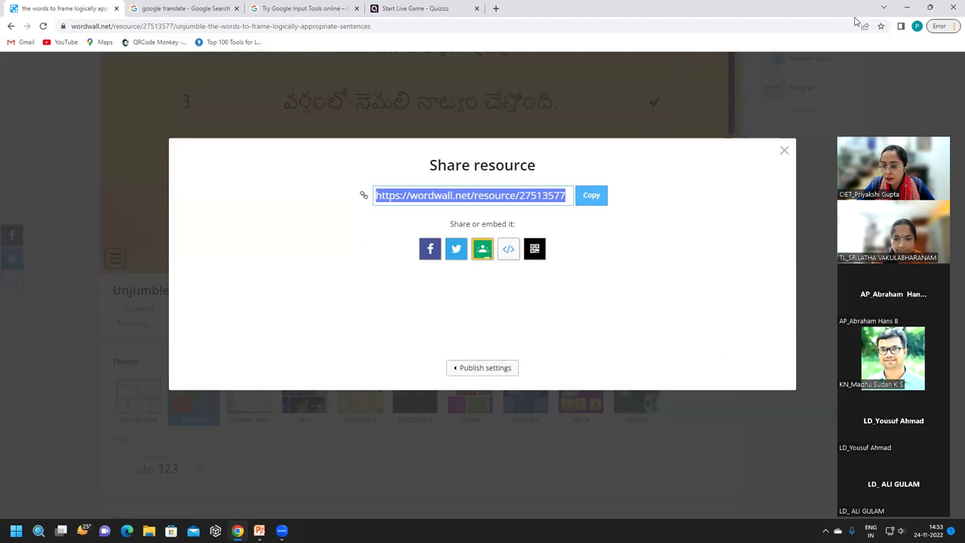
click(784, 151)
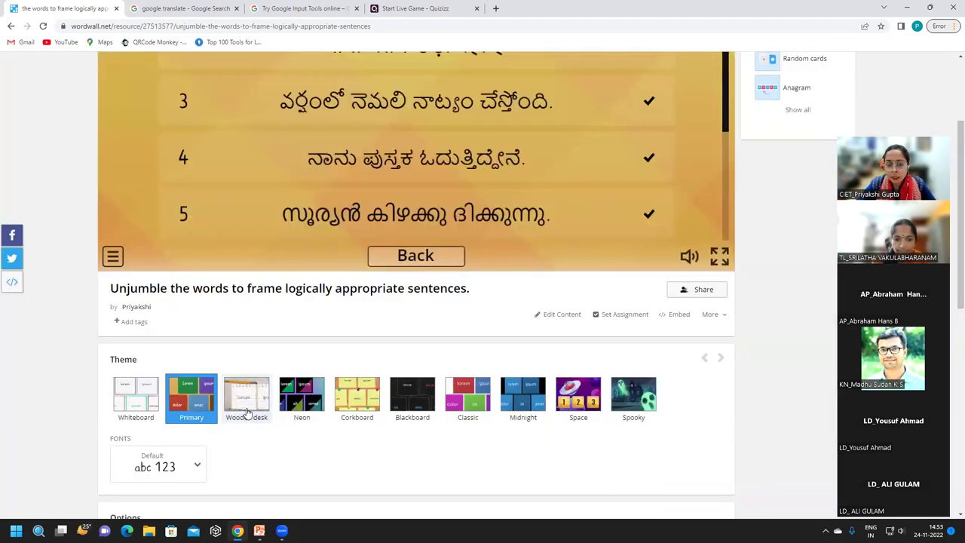
Try the Wooden desk theme and the Neon theme on the Unjumble activity
scroll(391, 262, up, 2)
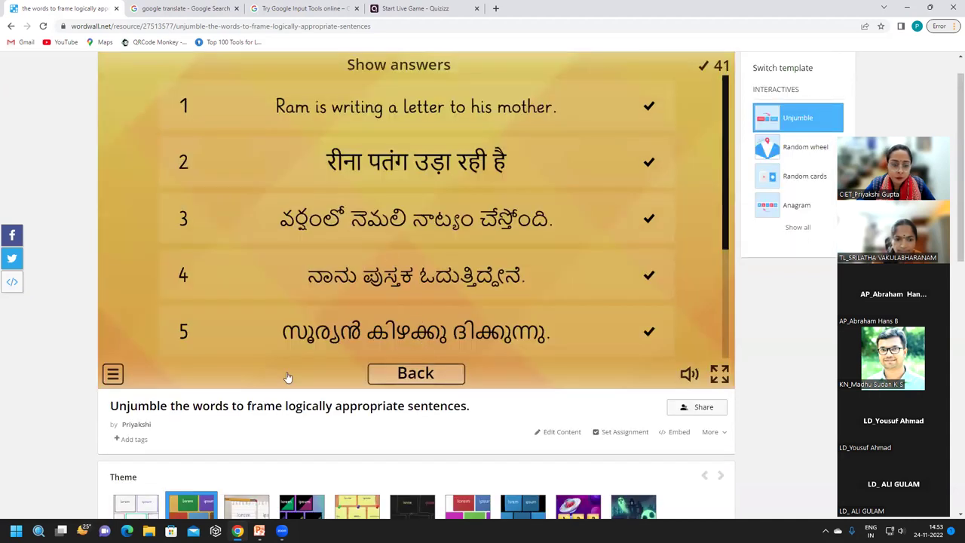
scroll(327, 396, down, 3)
click(254, 384)
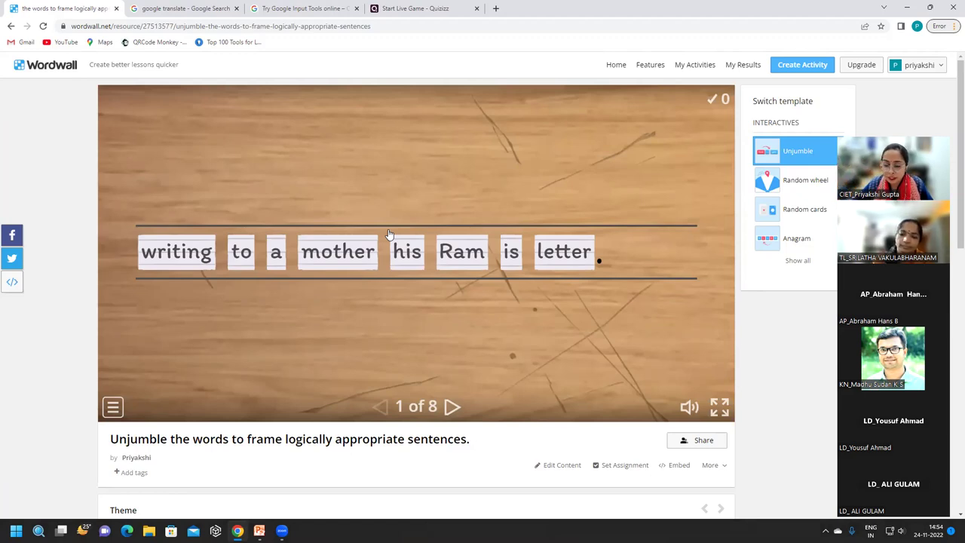
scroll(395, 218, down, 2)
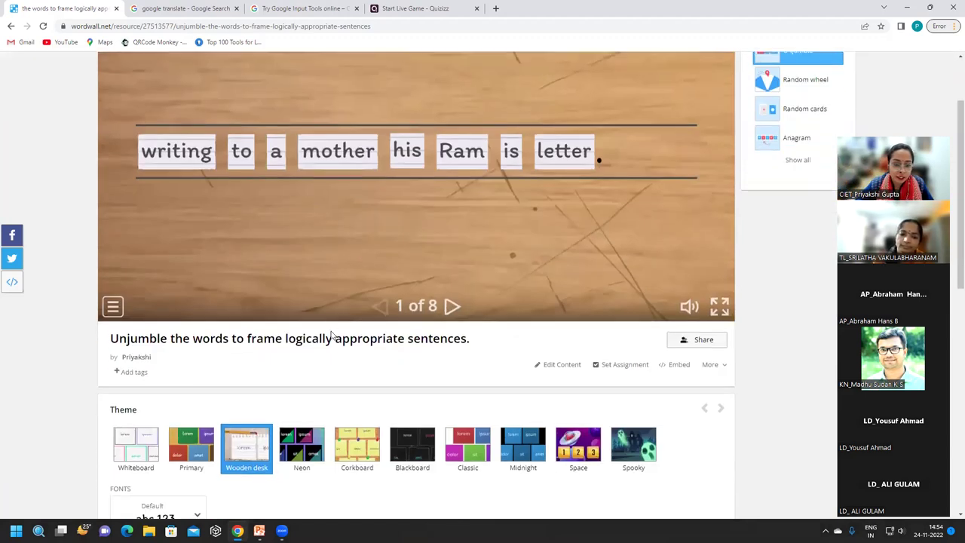
click(307, 456)
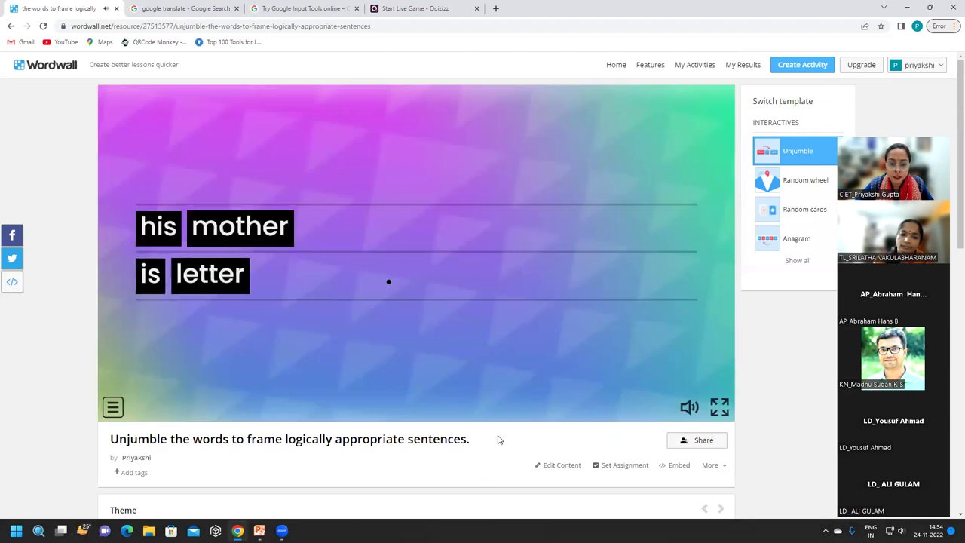
Try the Blackboard and Classic themes, starting the game in each one
scroll(460, 445, down, 2)
click(428, 455)
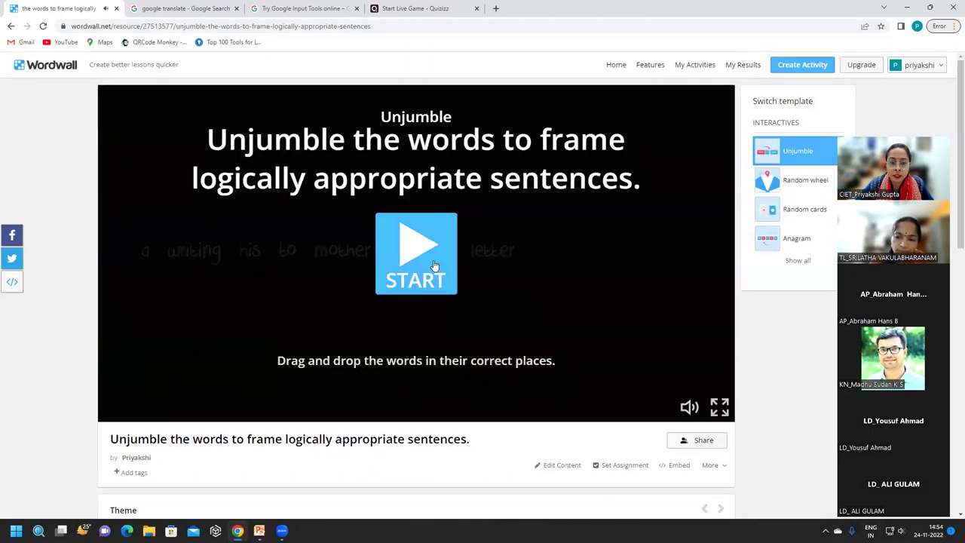
click(434, 266)
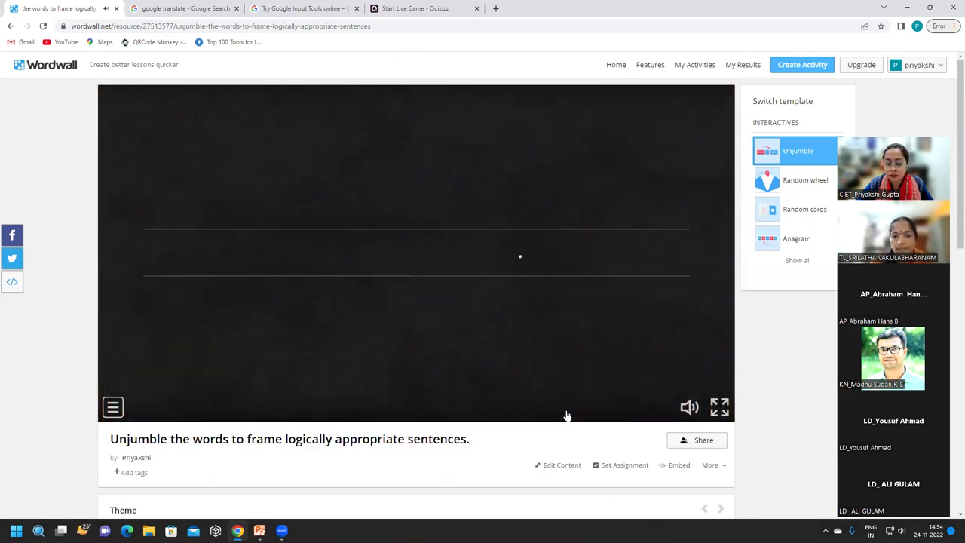
scroll(567, 416, down, 3)
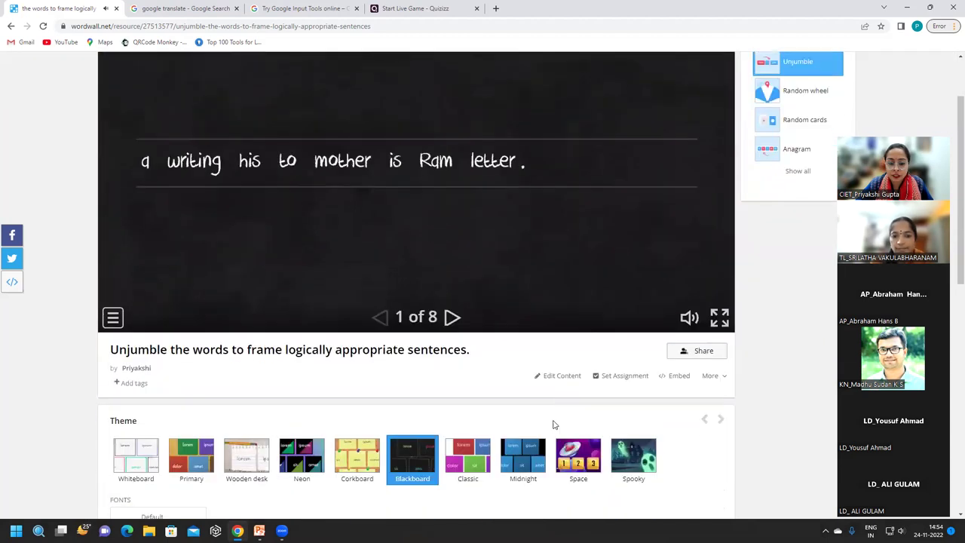
click(465, 452)
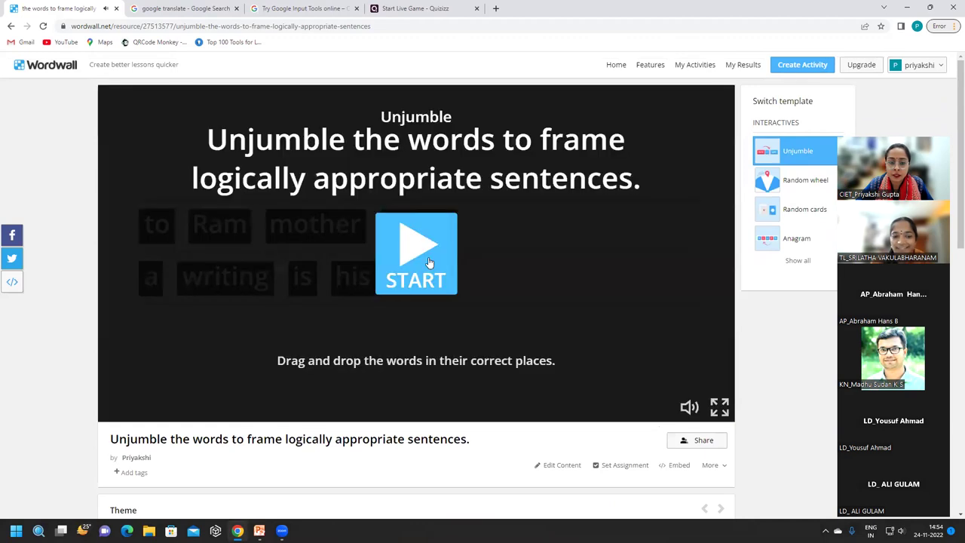
click(434, 271)
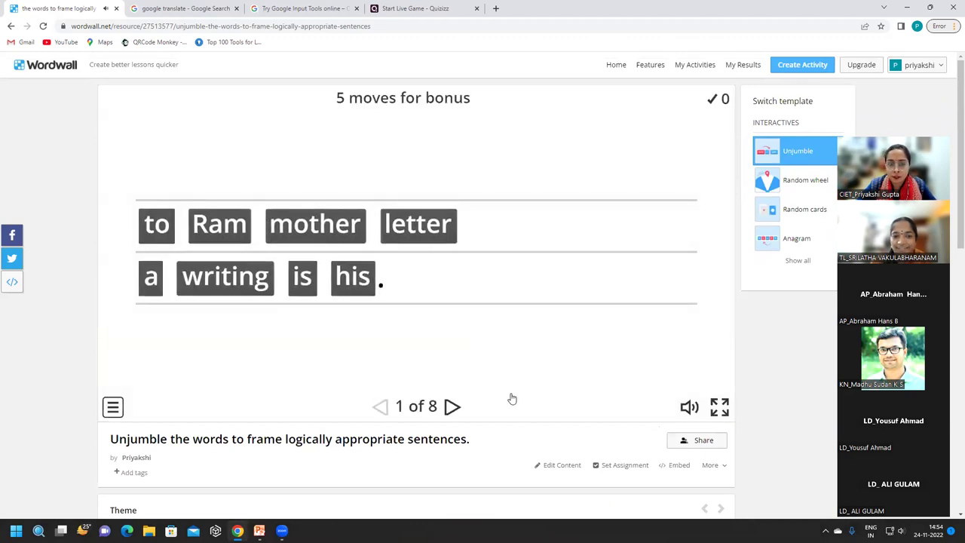
Try the Space theme and start the game to preview it
scroll(511, 398, down, 3)
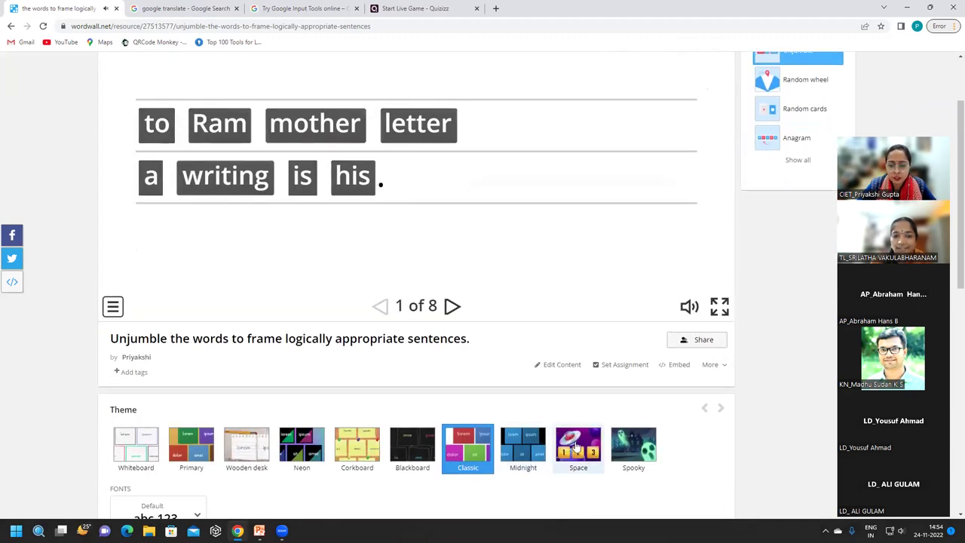
click(579, 446)
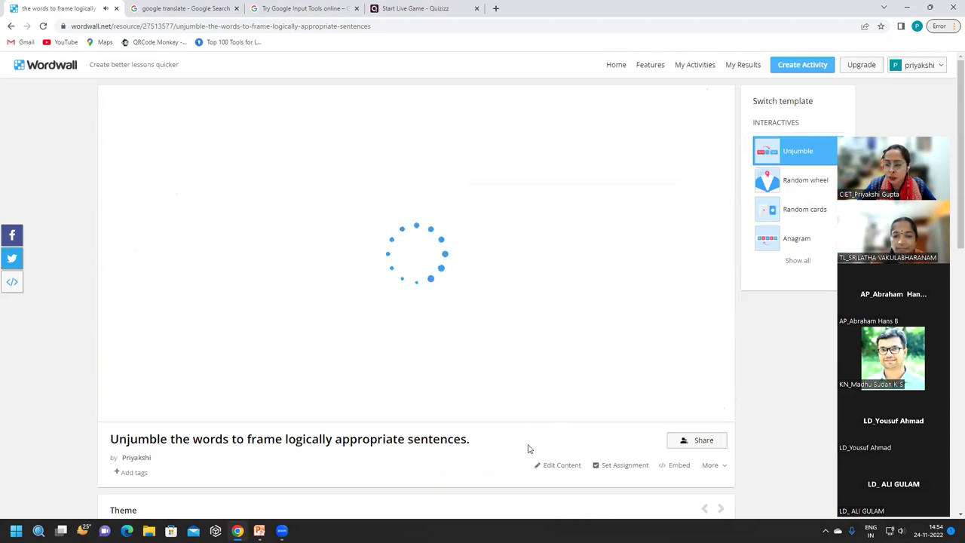
scroll(527, 448, down, 2)
click(453, 180)
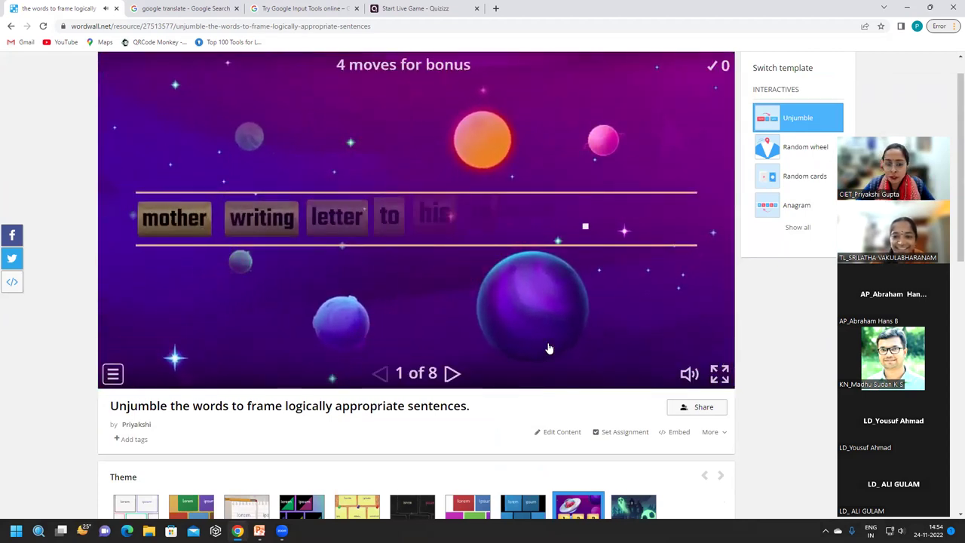
Apply the Spooky theme to the activity and start the game with it
scroll(548, 347, down, 2)
click(651, 419)
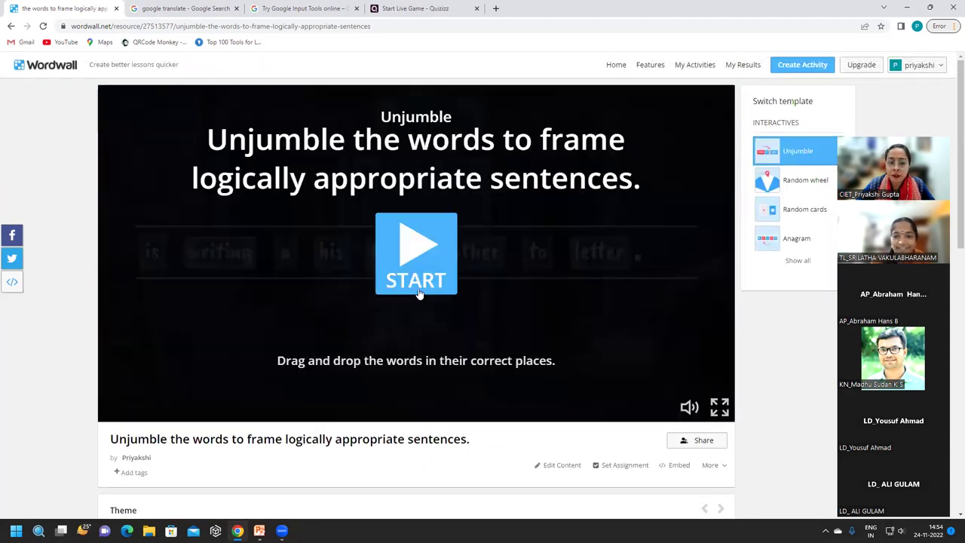
click(419, 293)
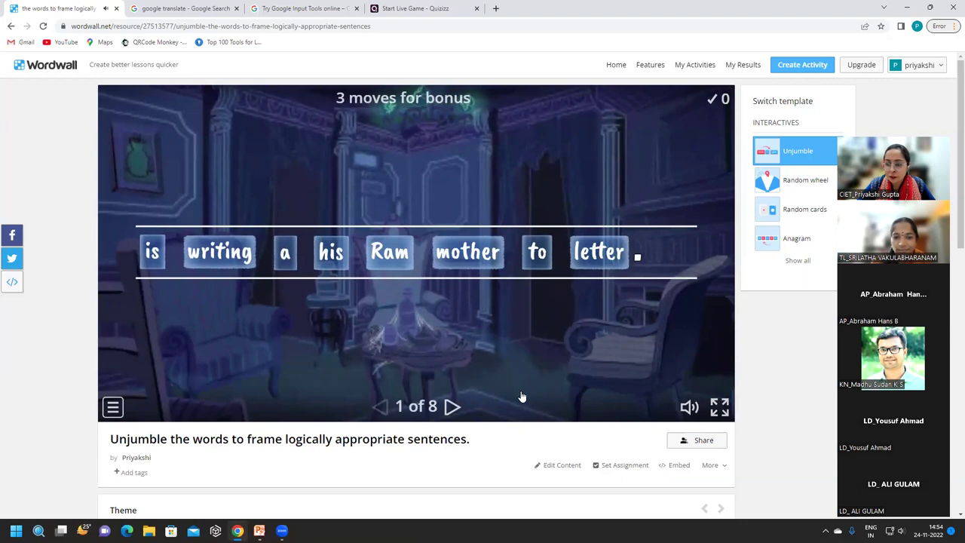
scroll(521, 396, down, 2)
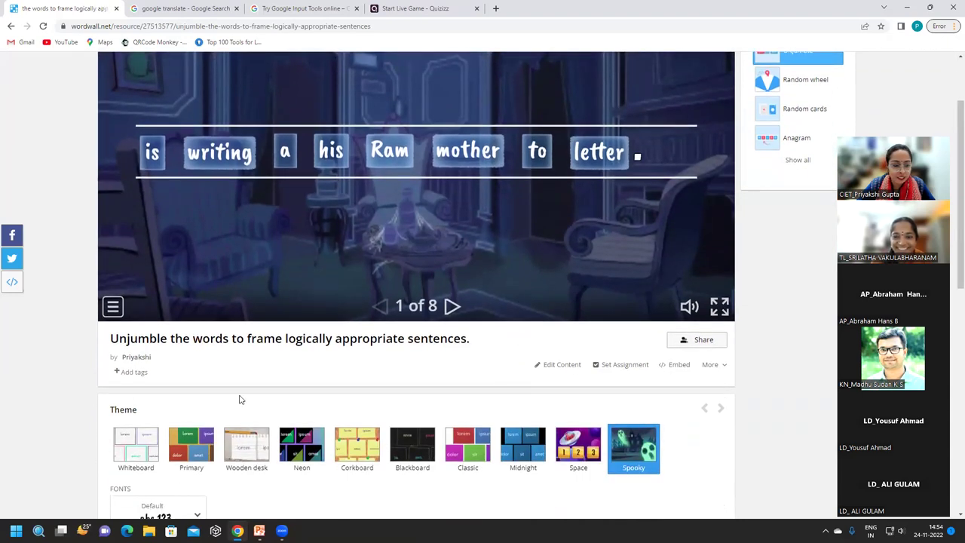
Look over the theme and game options, open the activity's content for editing and save it without changes
scroll(239, 397, down, 3)
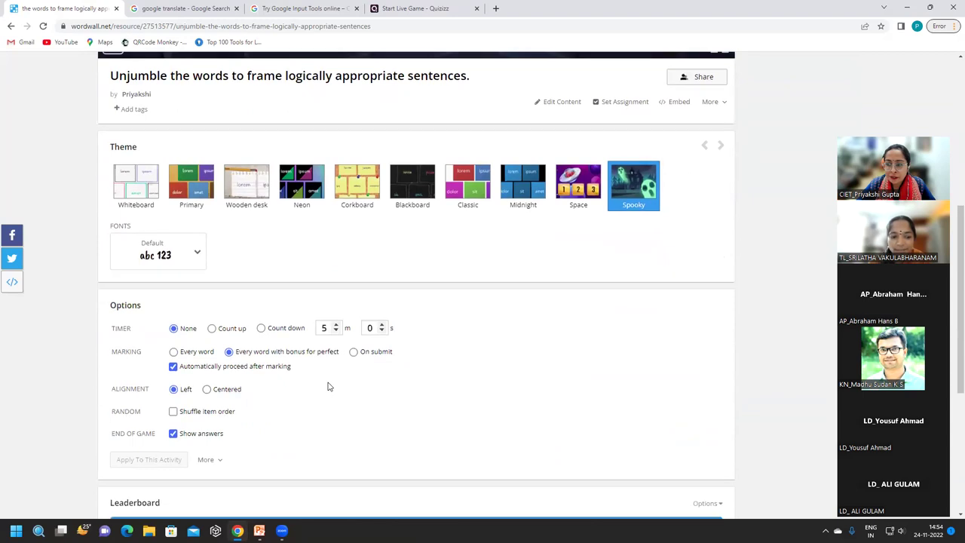
scroll(326, 386, up, 3)
scroll(328, 386, up, 1)
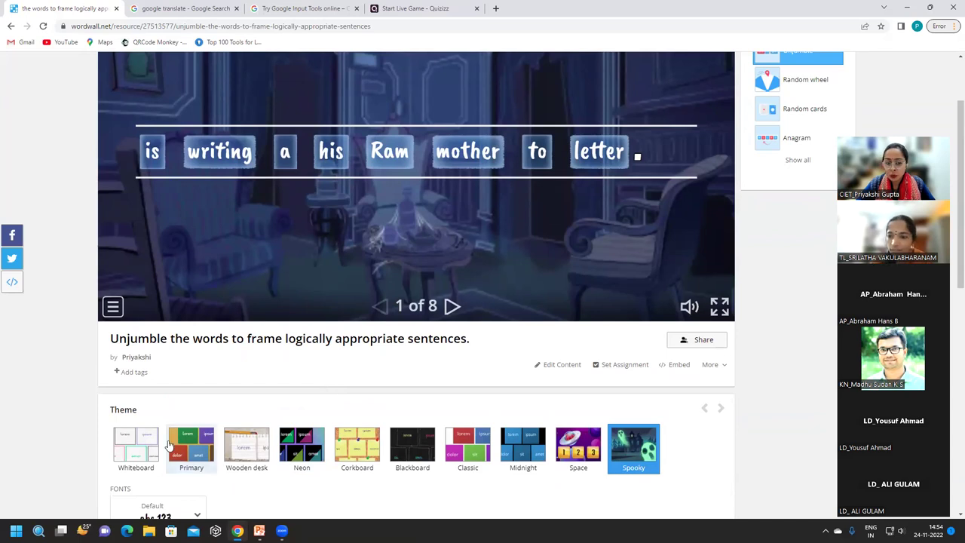
scroll(138, 450, down, 2)
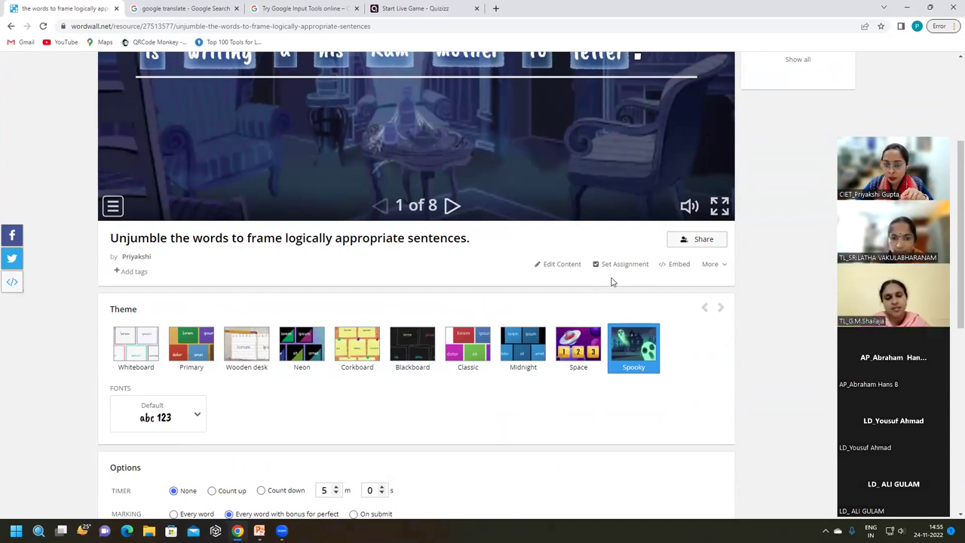
click(557, 265)
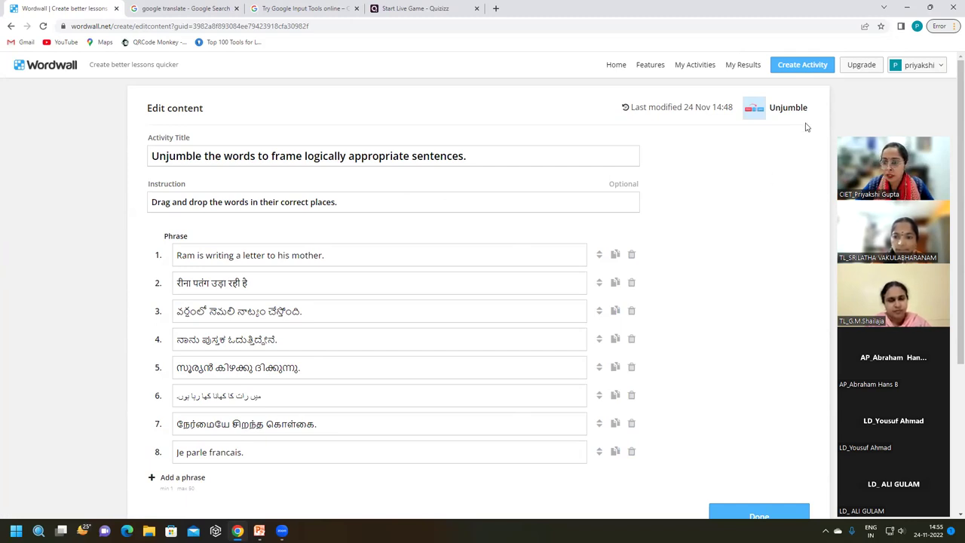
click(754, 512)
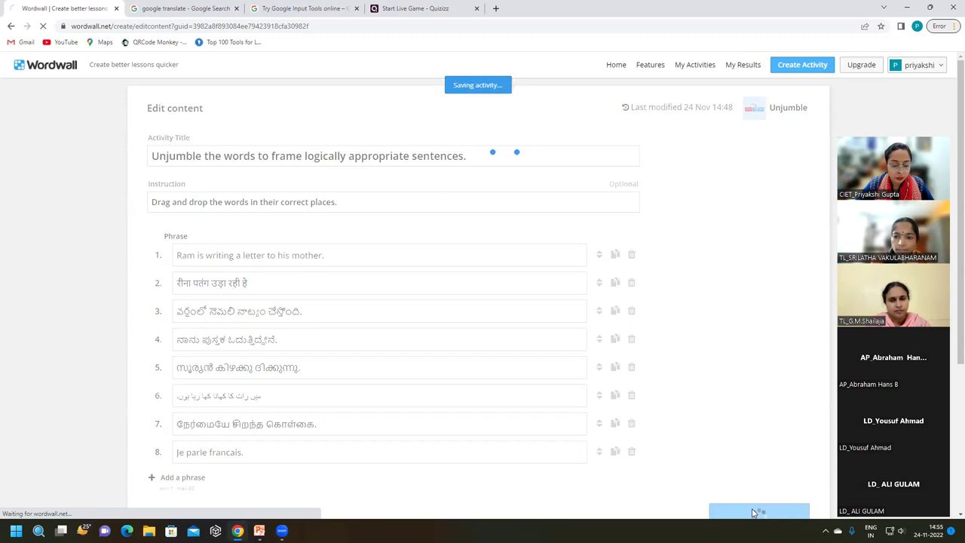
Review the activity's themes, timer, marking and end-of-game options, and leaderboard
scroll(575, 355, down, 2)
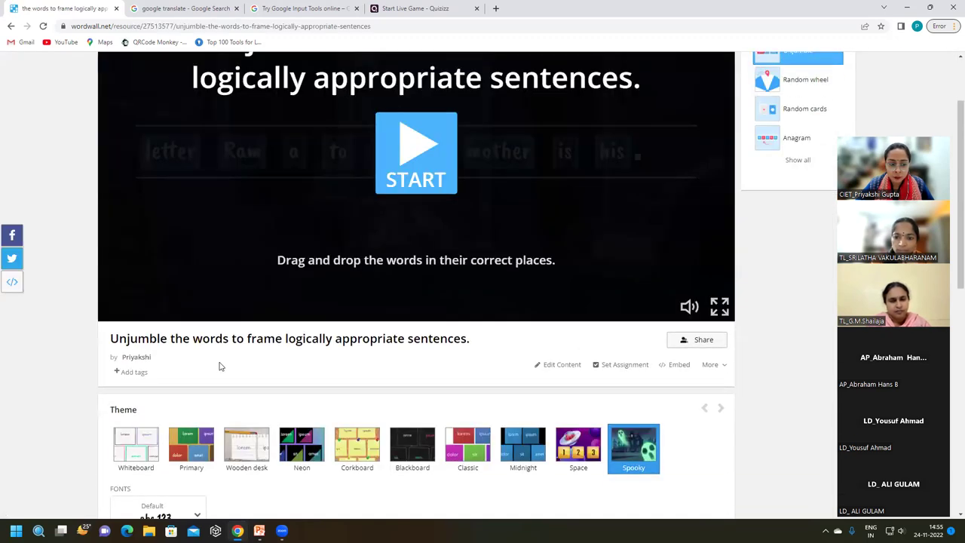
scroll(218, 369, down, 1)
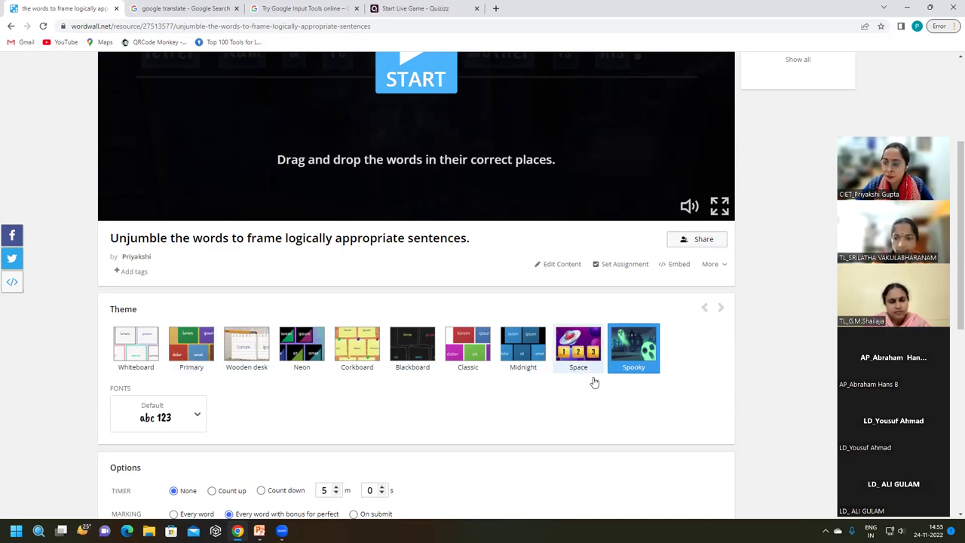
scroll(601, 400, down, 3)
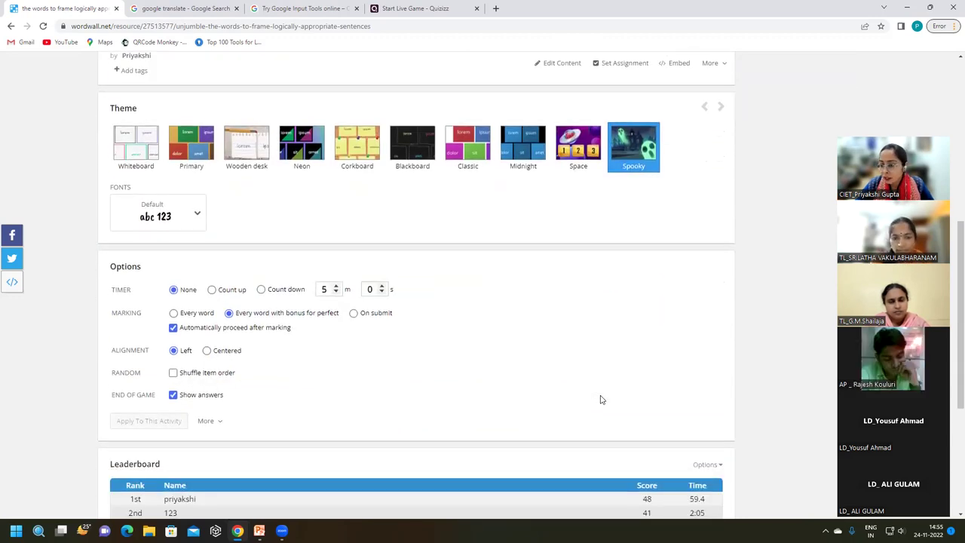
Open the Unjumble activity's content for editing to review its phrases, and save it unchanged
scroll(600, 399, up, 4)
click(570, 315)
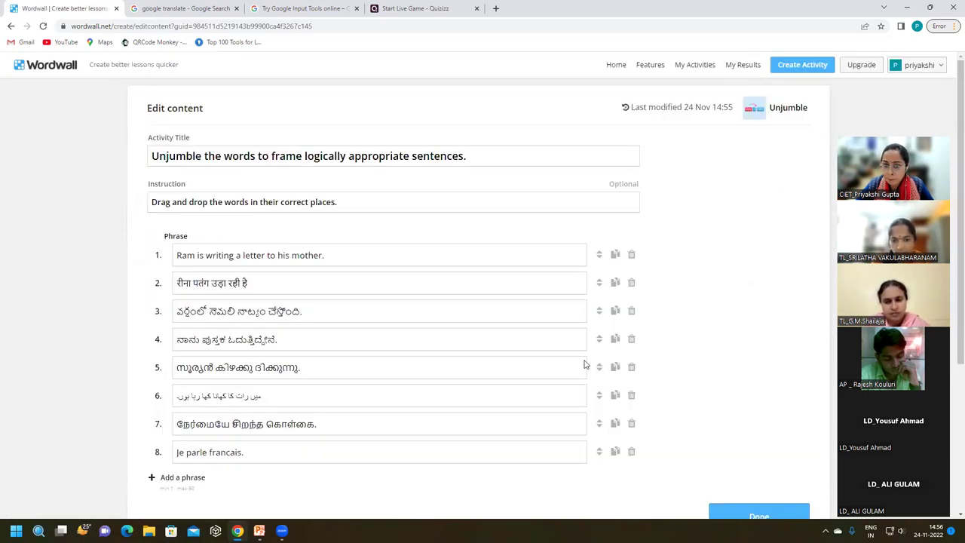
click(737, 514)
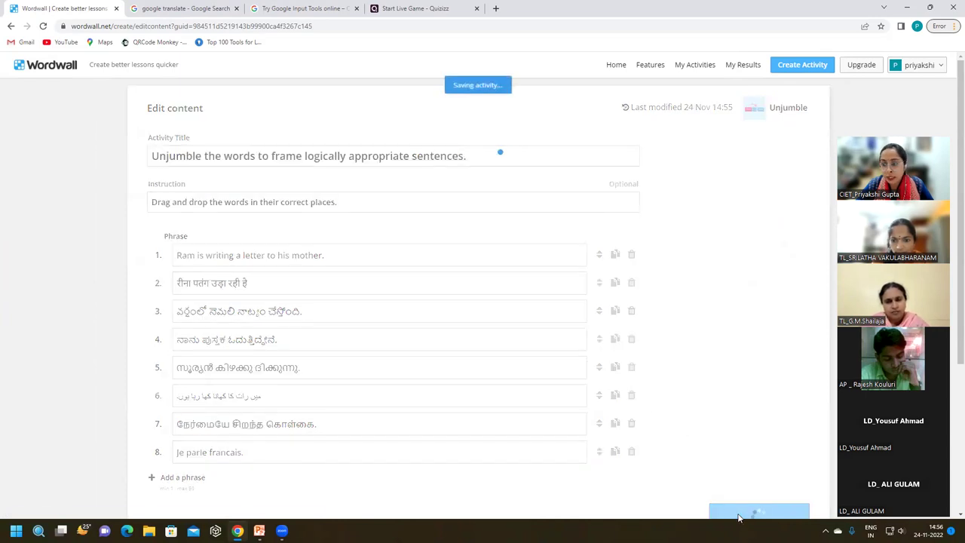
Switch the end-of-game Show answers option off and back on
scroll(627, 355, down, 5)
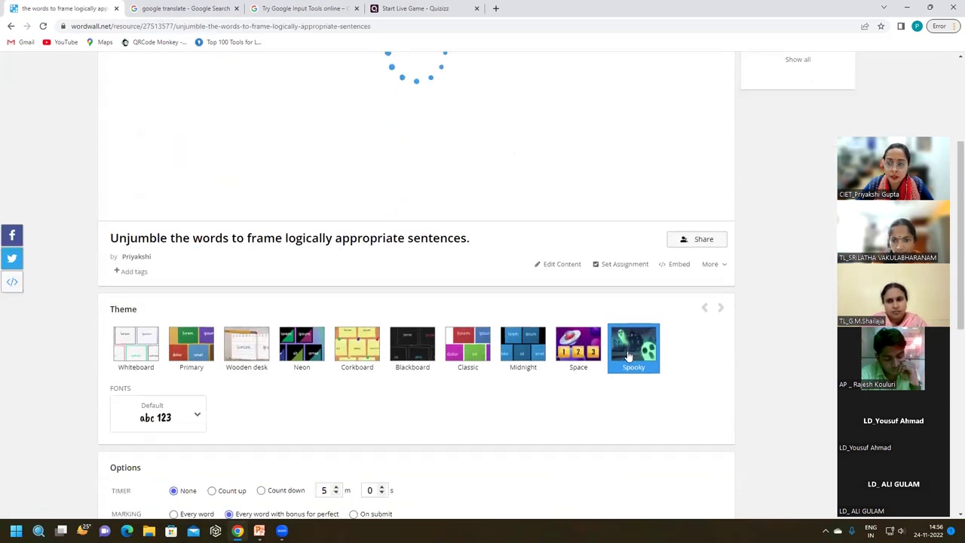
scroll(627, 354, down, 2)
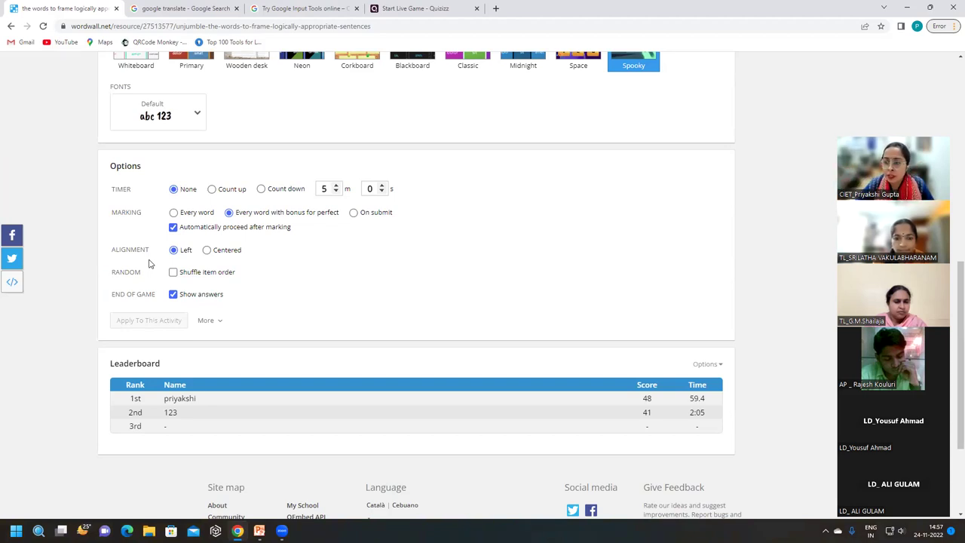
click(173, 295)
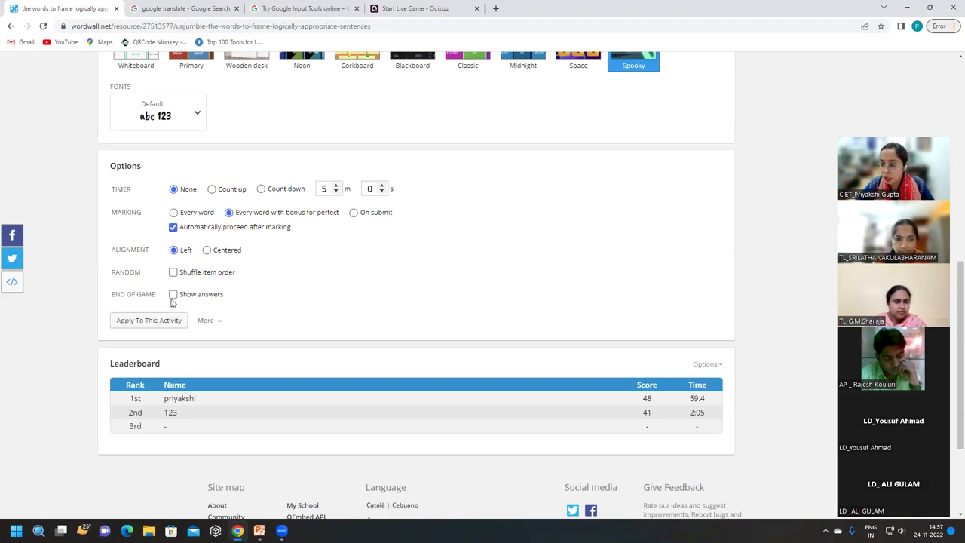
click(172, 296)
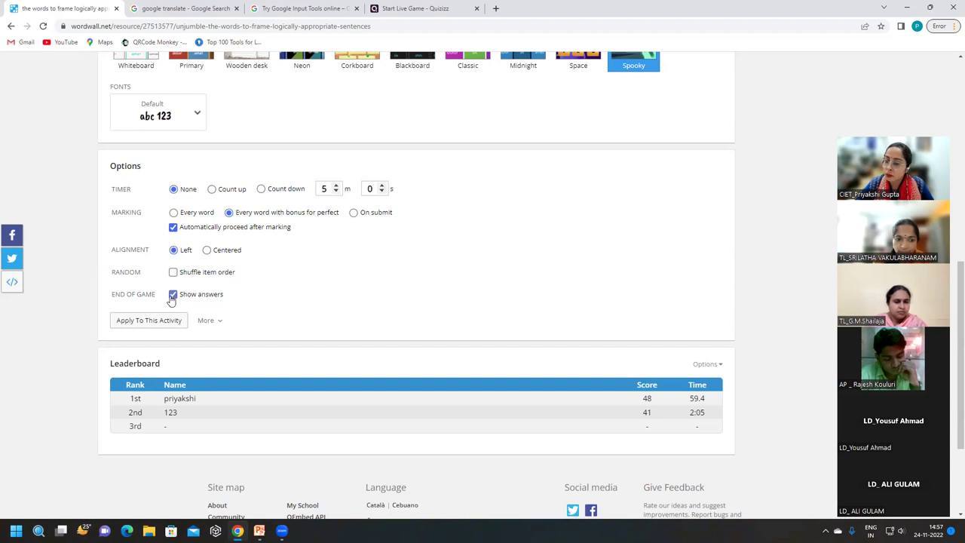
Delete all leaderboard entries of the Unjumble activity and select 24 hours as the time after which entries are removed
scroll(290, 310, down, 1)
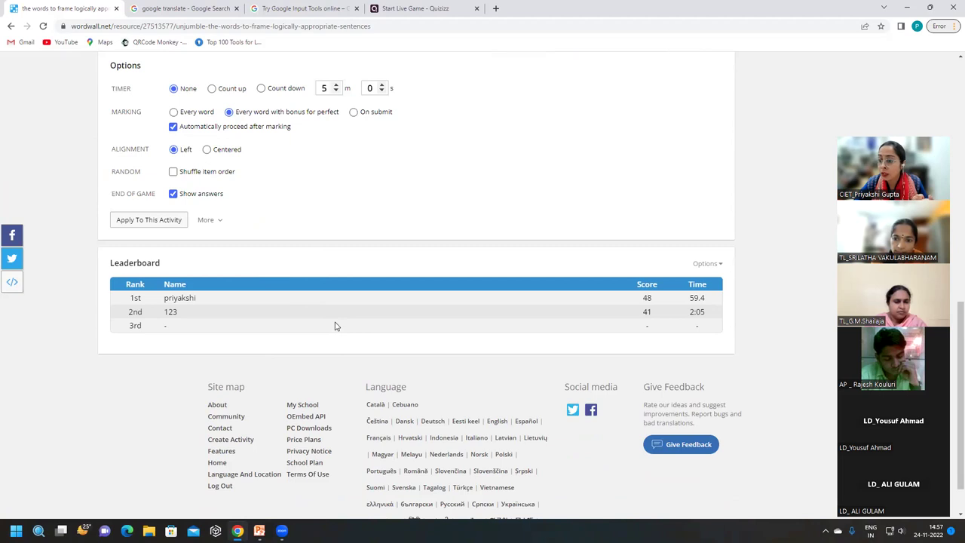
click(704, 265)
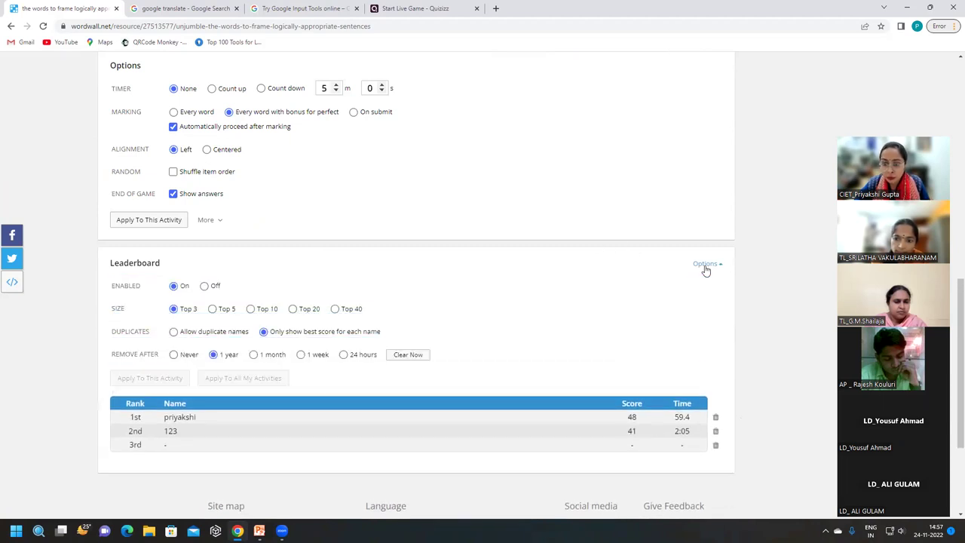
click(409, 356)
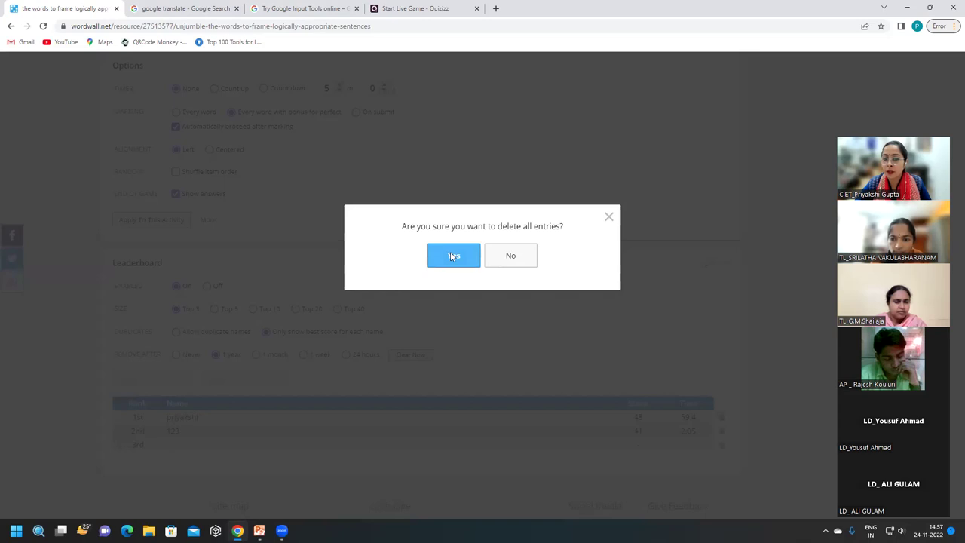
click(452, 256)
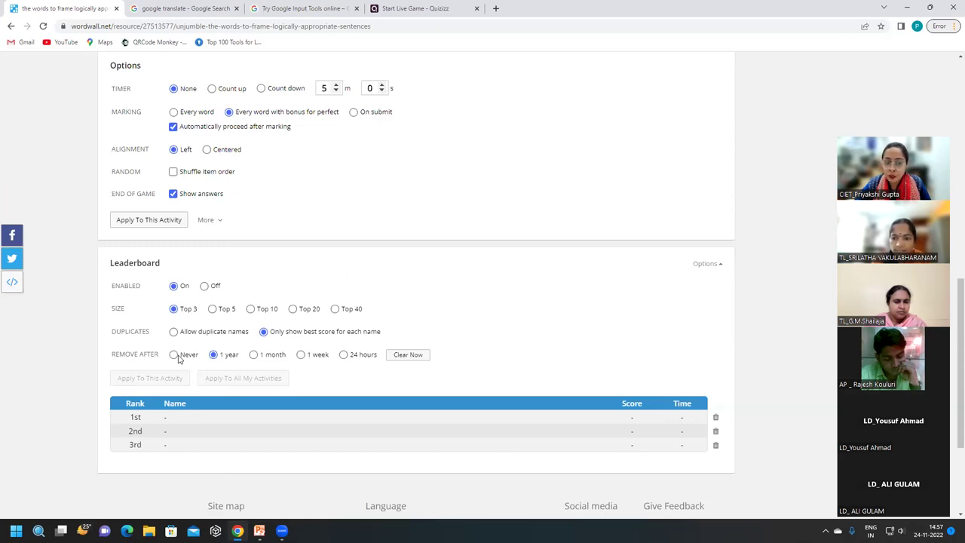
click(301, 356)
click(344, 355)
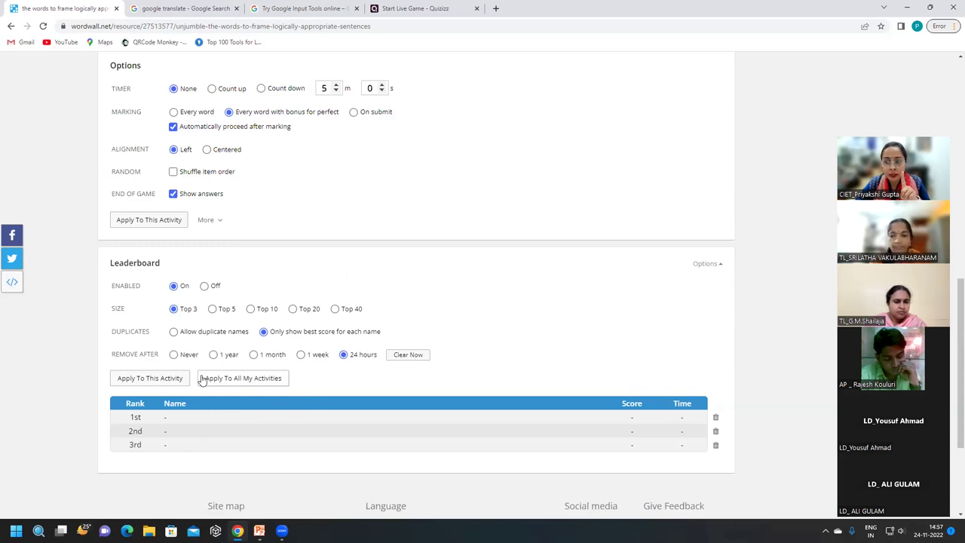
Open the "Choose the correct word" activity from the saved activities and bring up its content for editing
scroll(390, 388, up, 8)
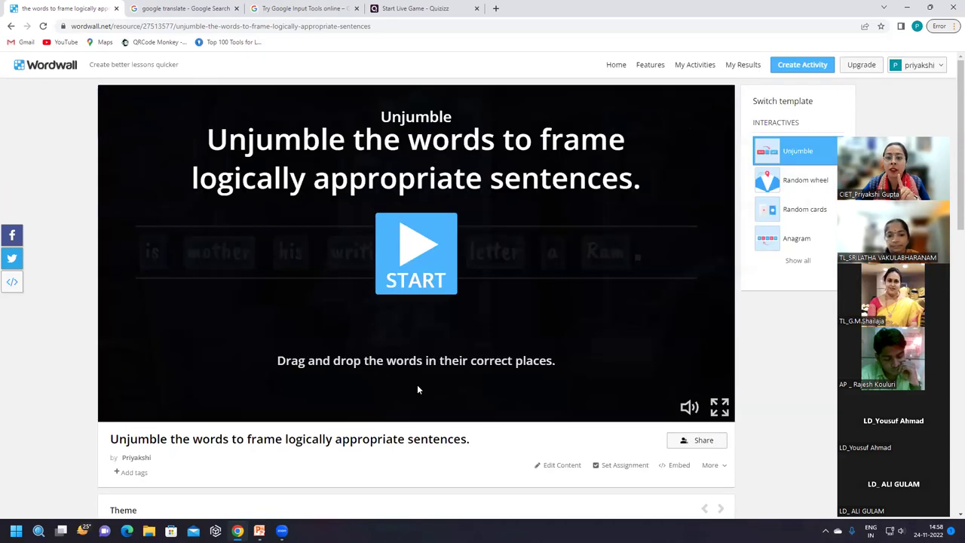
click(690, 64)
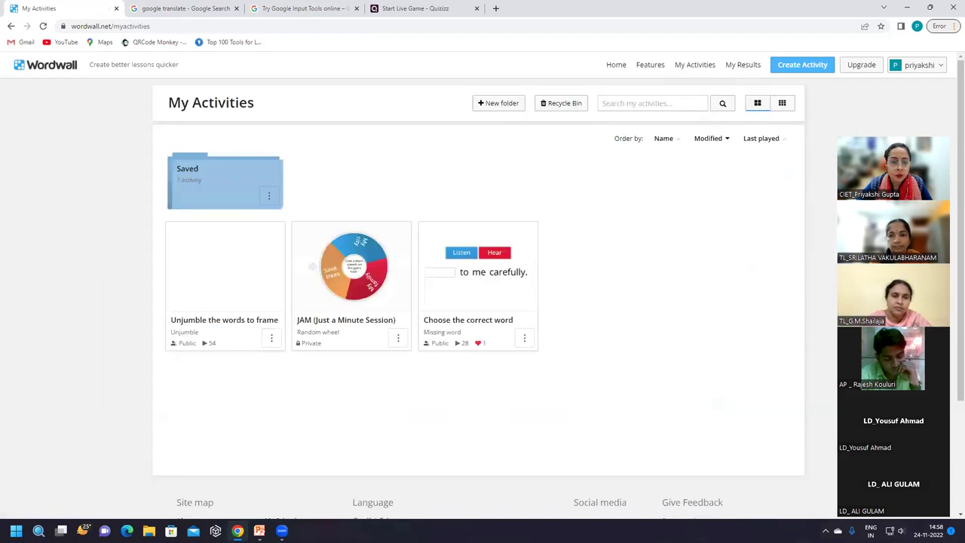
click(513, 292)
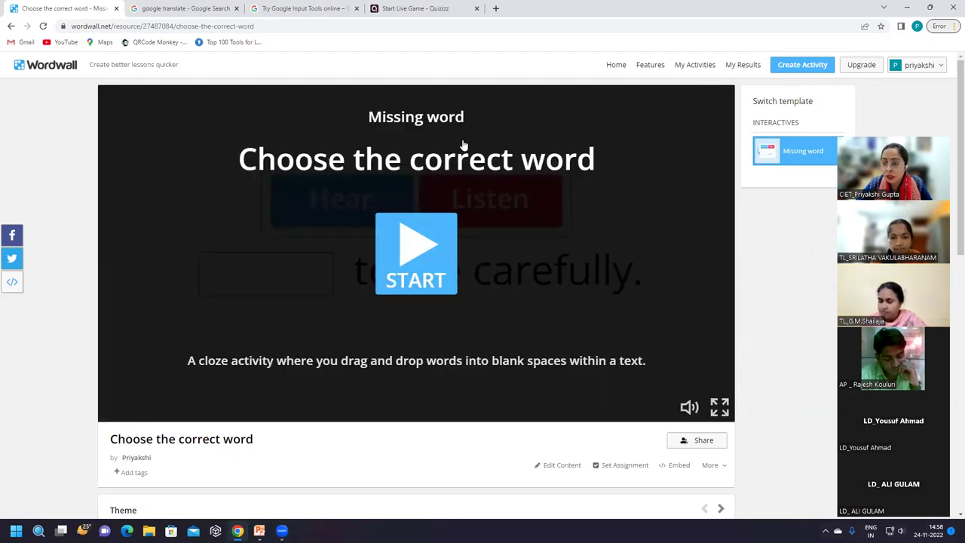
click(548, 466)
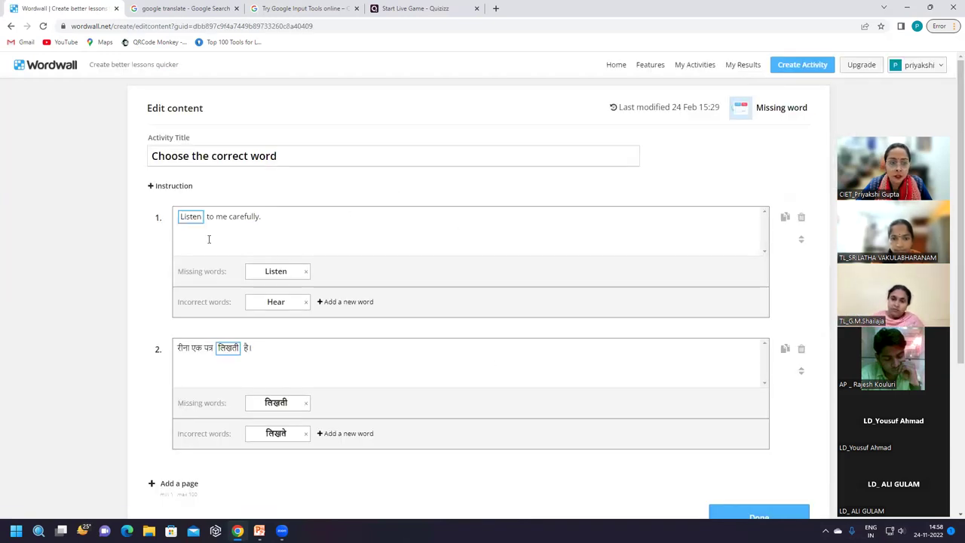
Delete the first page's sentence "Listen to me carefully." and undo the deletion
drag(262, 217, 135, 211)
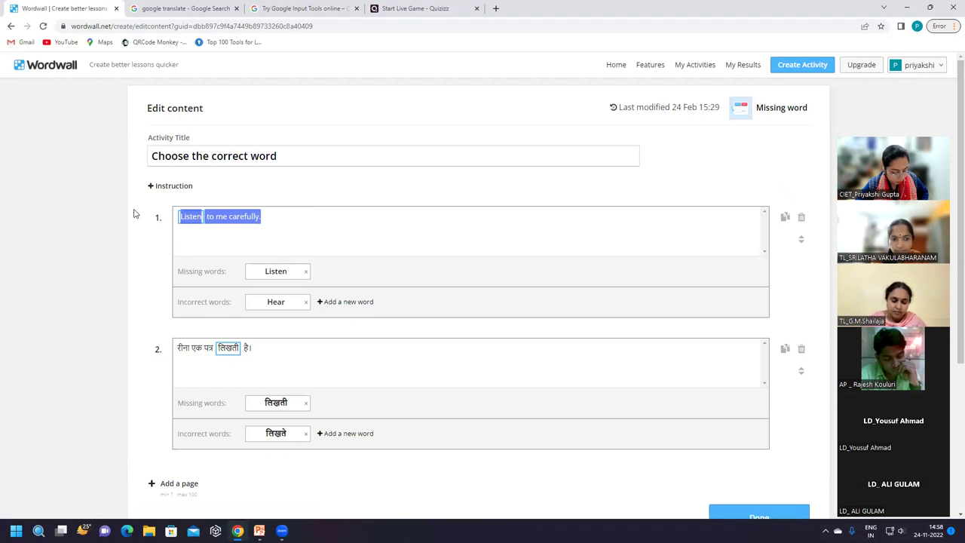
key(BackSpace)
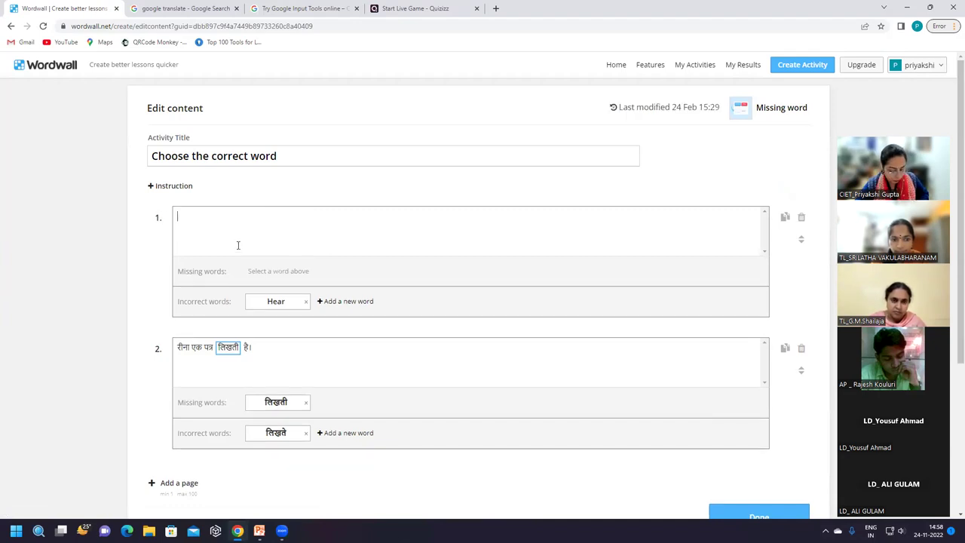
key(ctrl+z)
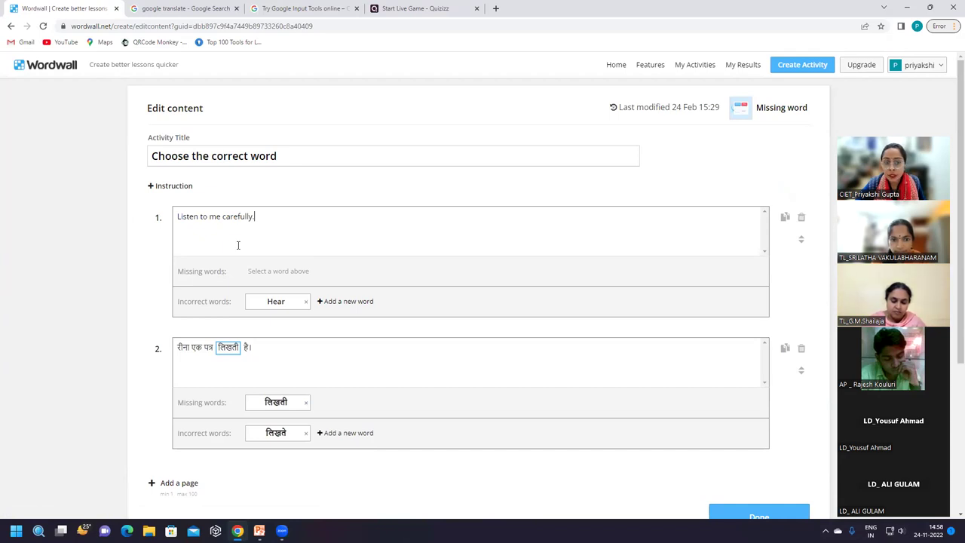
Mark "Listen" as the first sentence's missing word, remove the mark and add it again, and save the activity
double_click(187, 217)
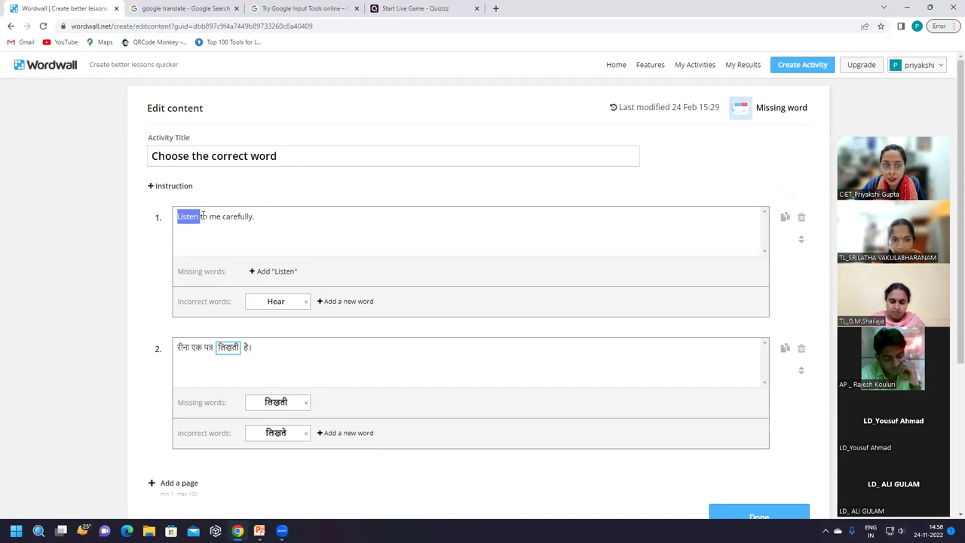
click(226, 216)
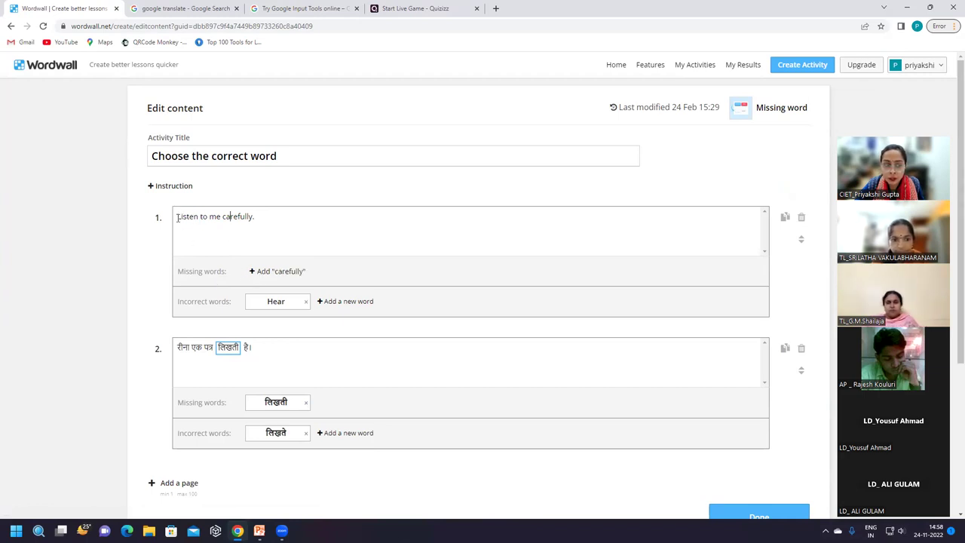
double_click(181, 216)
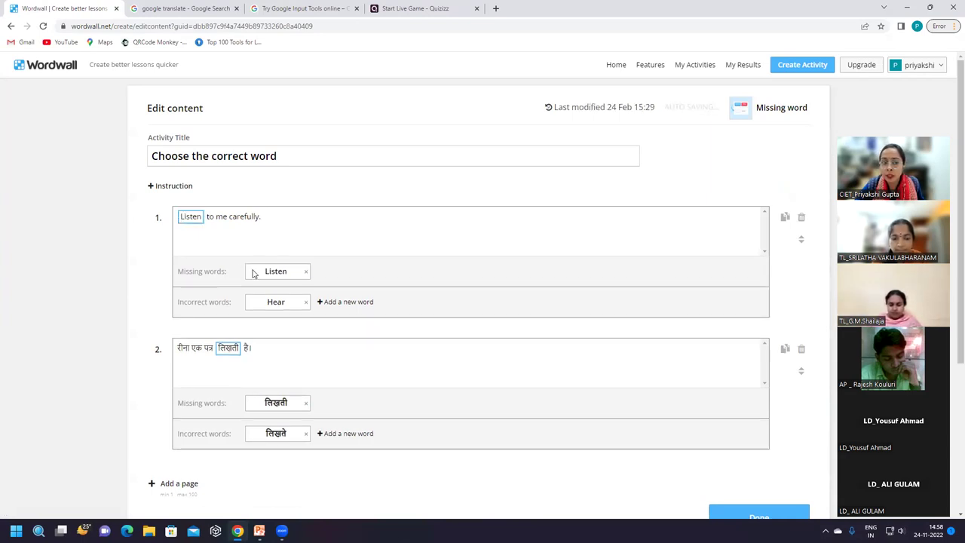
click(305, 272)
click(188, 218)
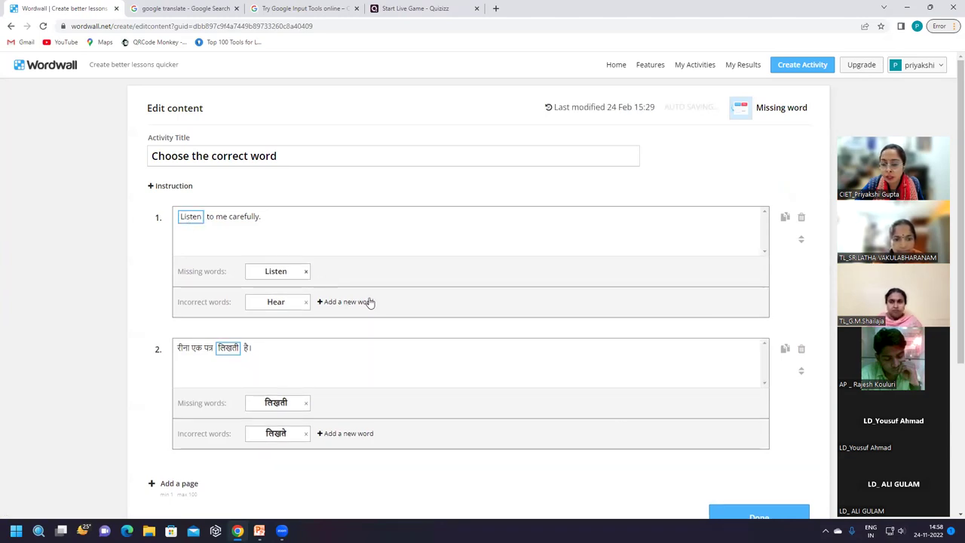
click(743, 516)
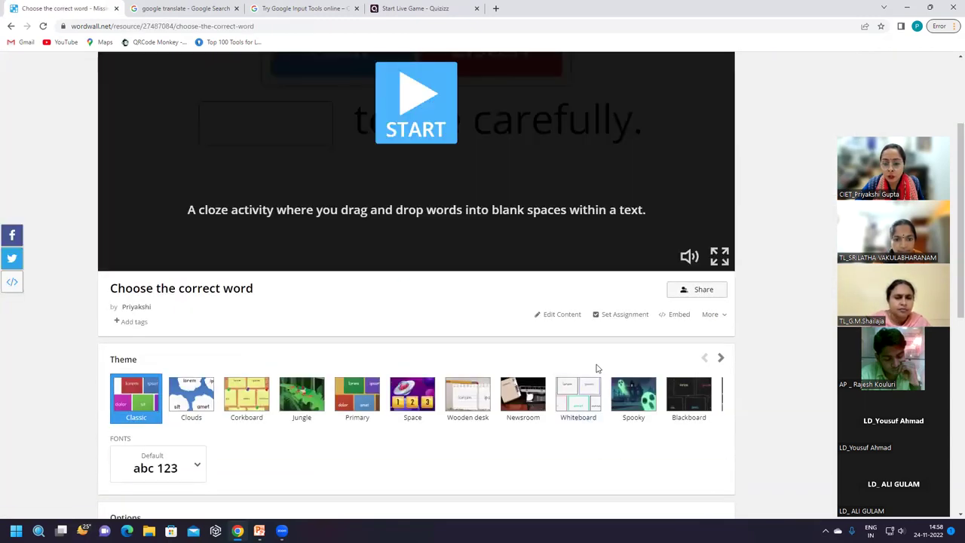
Display the QR code for sharing the "Choose the correct word" activity and close it
click(701, 296)
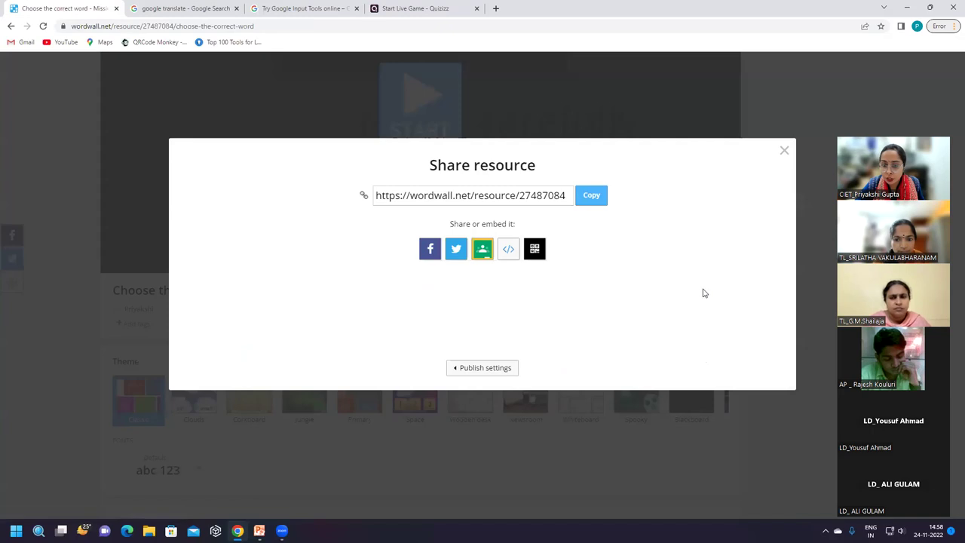
click(540, 250)
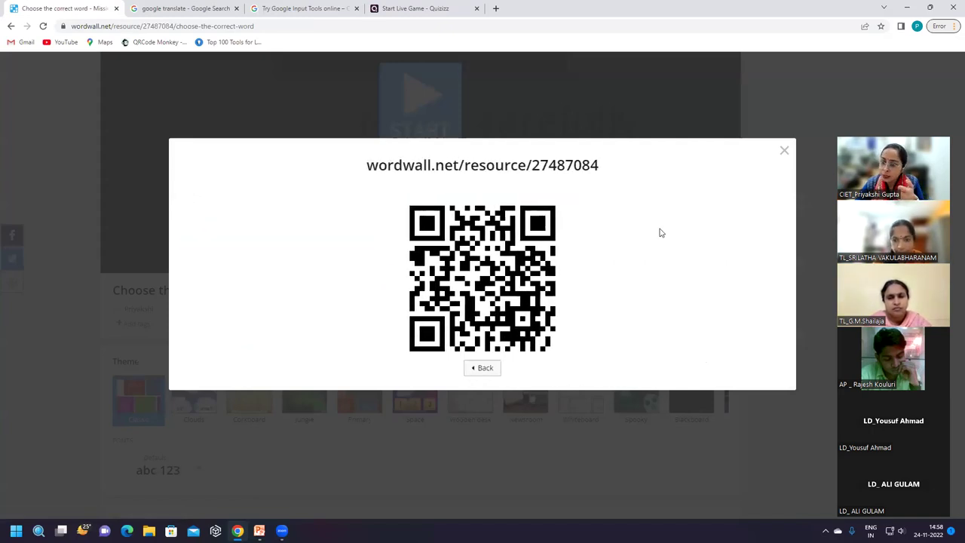
click(784, 151)
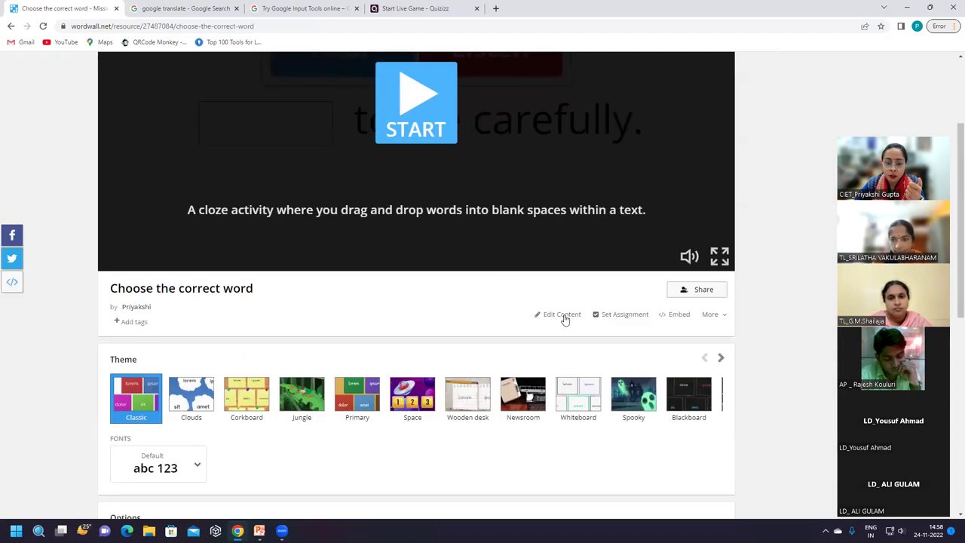
Copy the share link of the "Choose the correct word" activity and close the sharing dialog
click(682, 294)
click(590, 196)
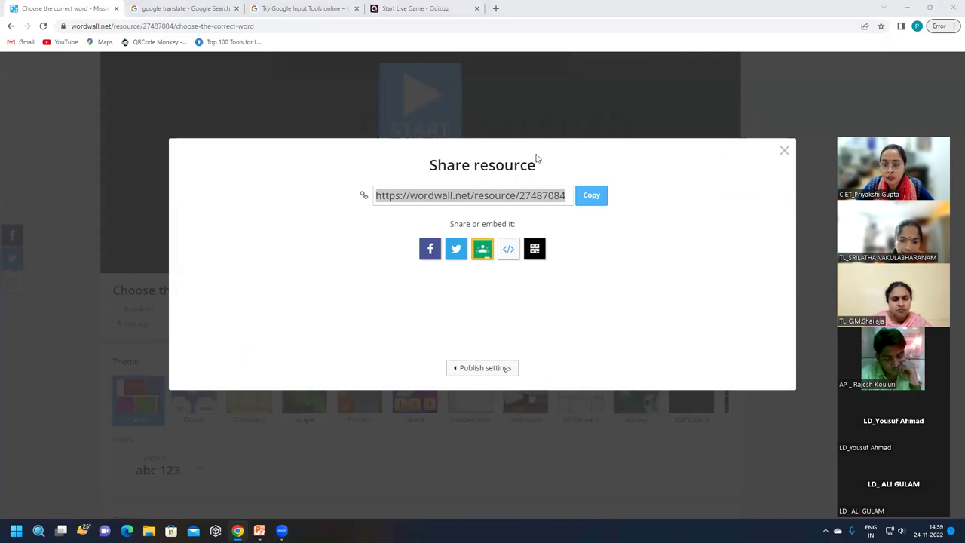
click(784, 150)
Delete all entries from the leaderboard of the "Choose the correct word" activity
scroll(614, 329, down, 7)
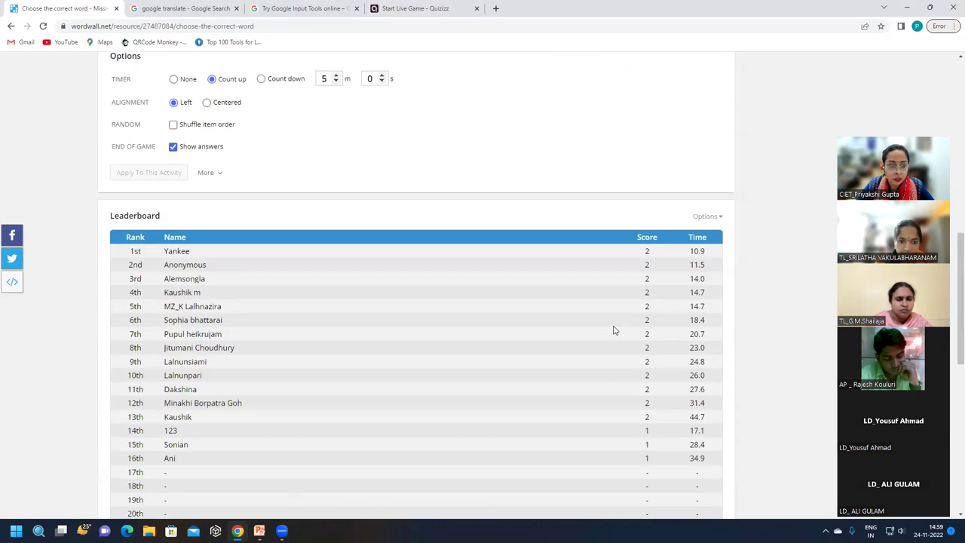
click(706, 216)
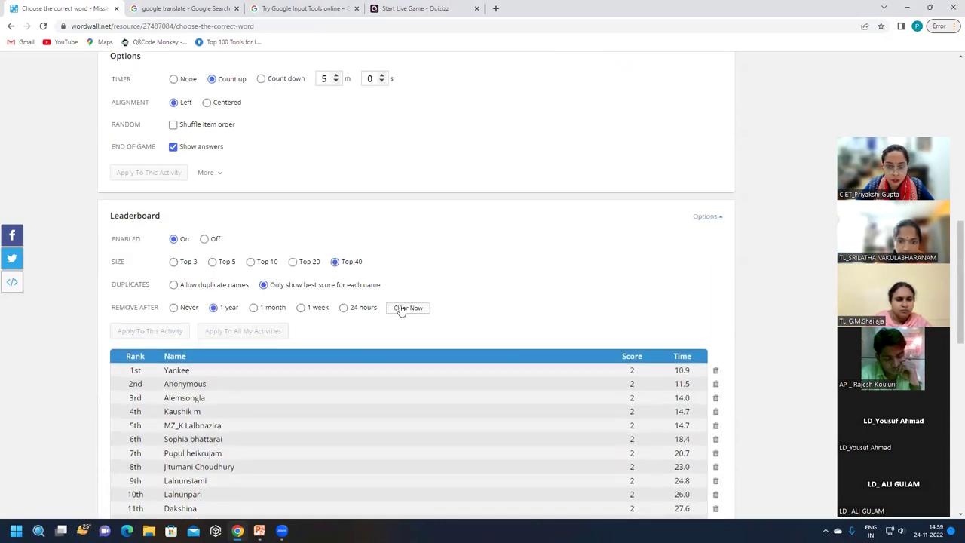
click(405, 308)
click(453, 257)
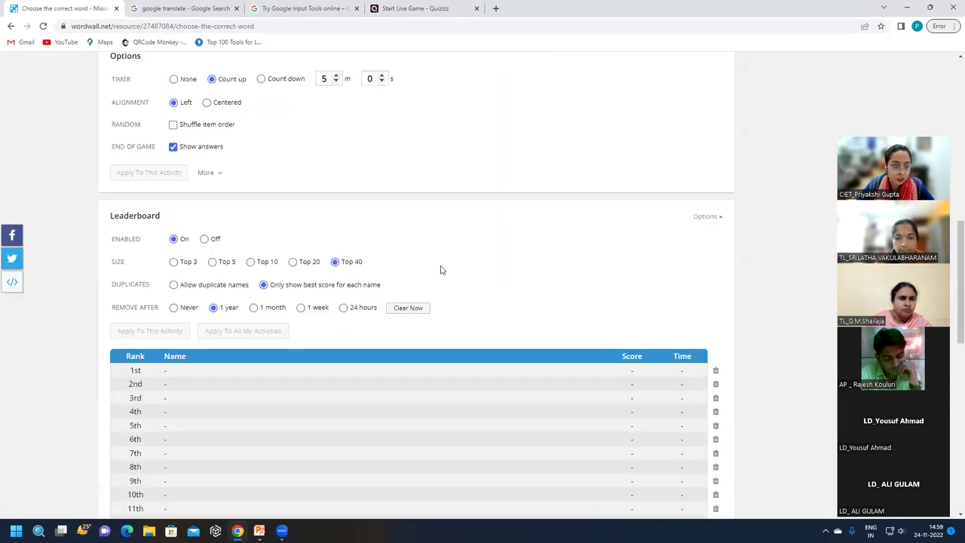
Reload the activity page repeatedly to check the leaderboard for new participant results
scroll(506, 427, up, 3)
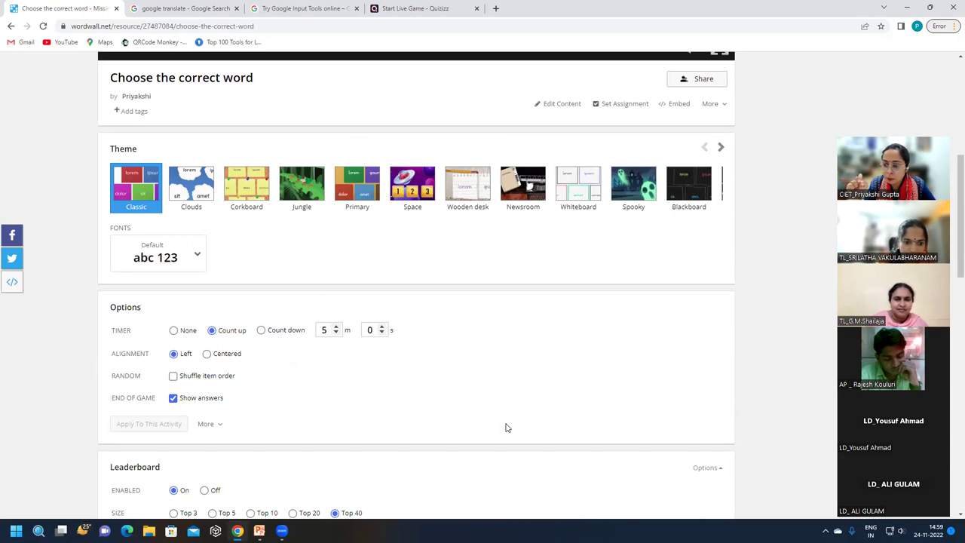
scroll(539, 433, down, 3)
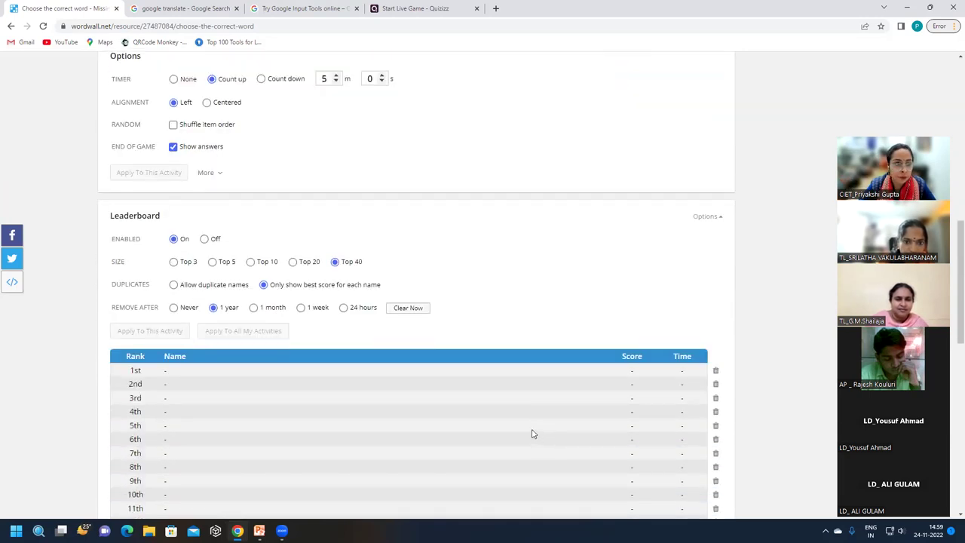
click(43, 26)
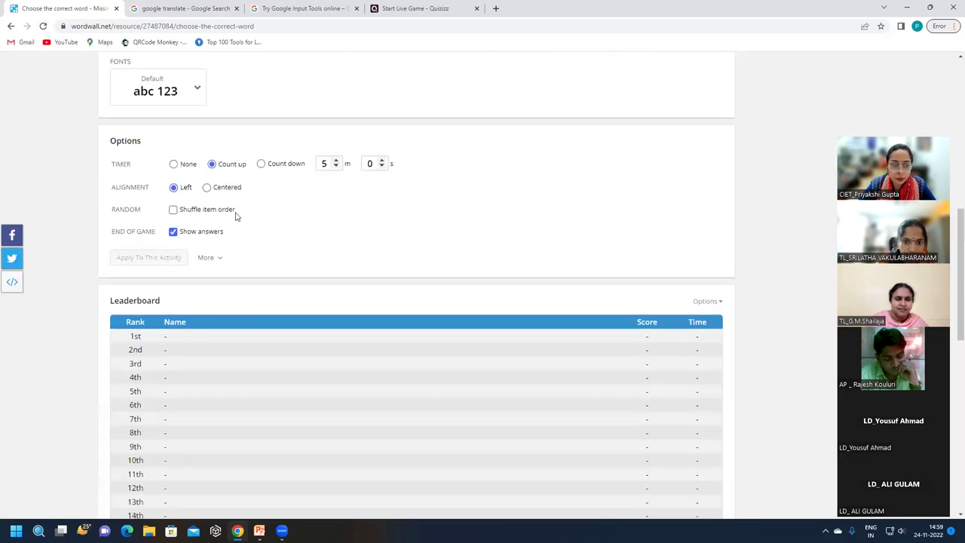
scroll(236, 218, down, 2)
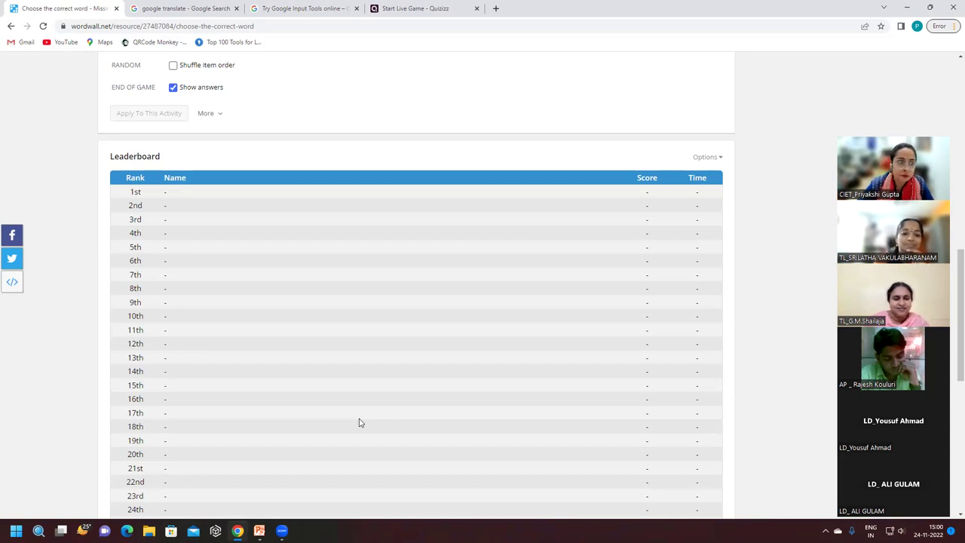
click(43, 27)
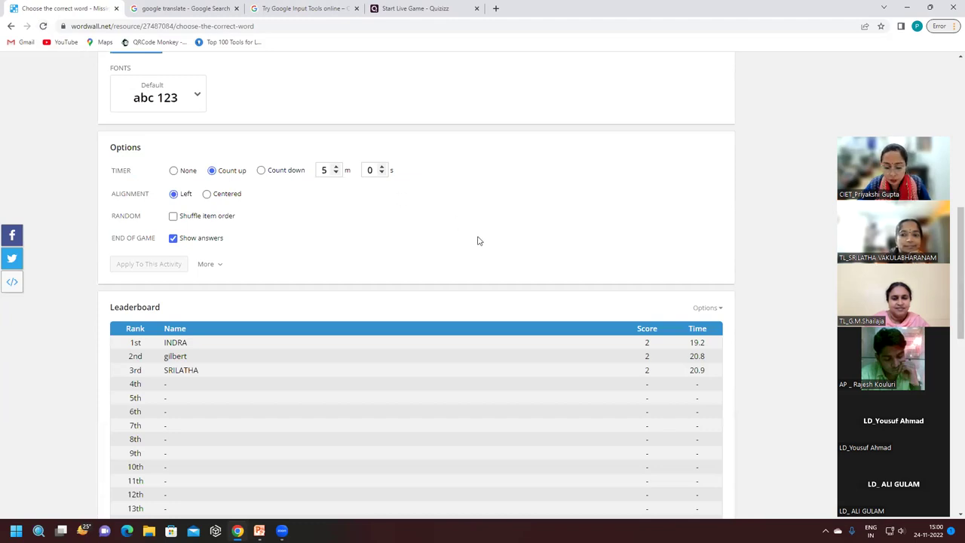
Refresh the "Choose the correct word" activity and view the updated leaderboard ranking
scroll(291, 260, down, 2)
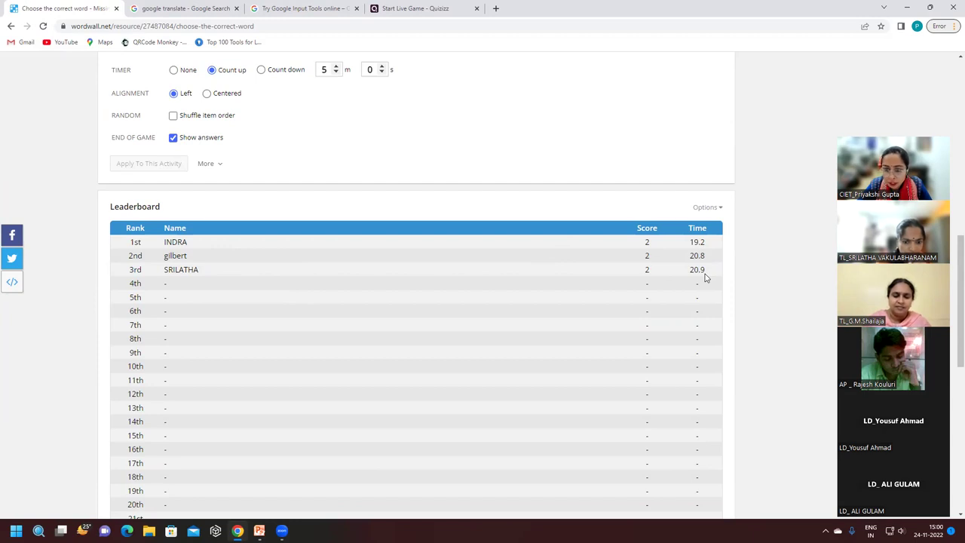
click(43, 26)
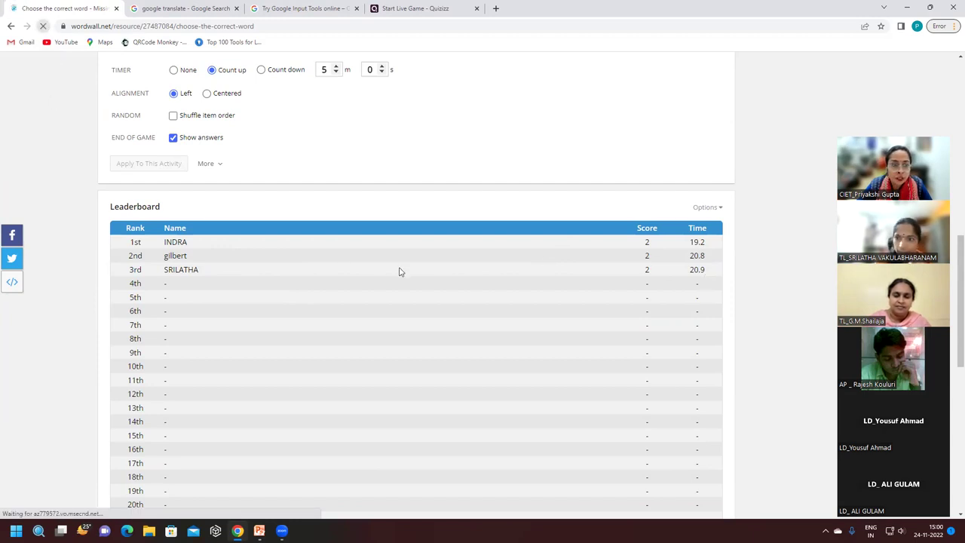
scroll(399, 272, down, 2)
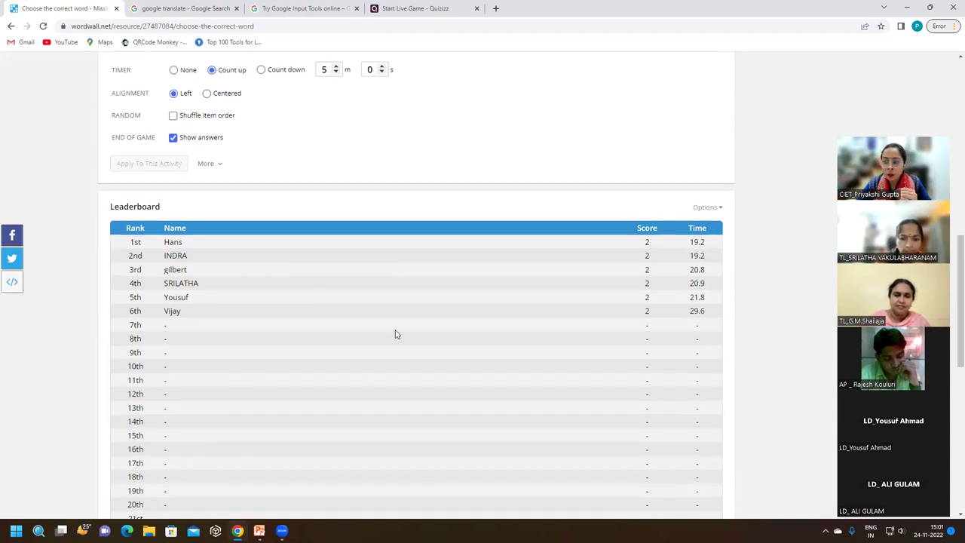
scroll(396, 334, down, 2)
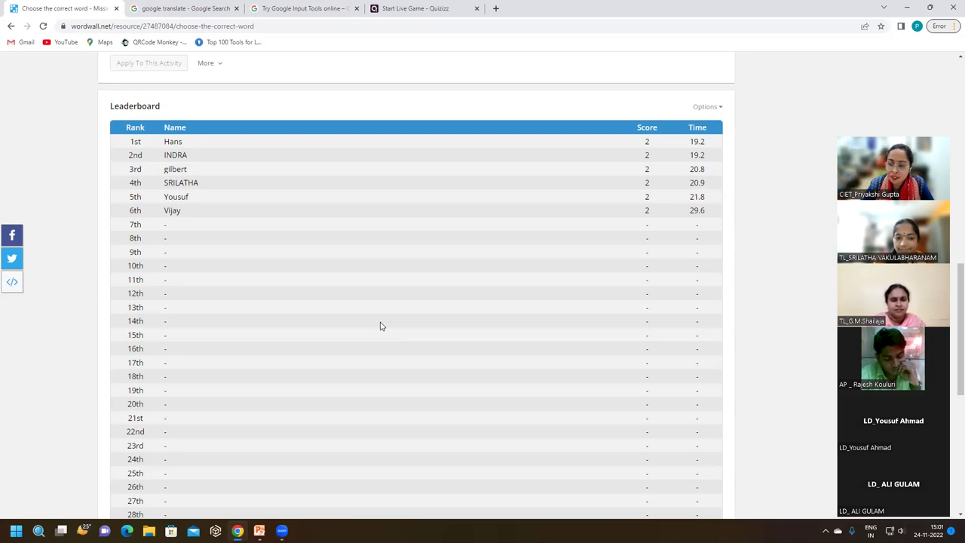
Play the "Choose the correct word" activity, filling the blanks with "Listen" and "लिखती", and submit the answers
scroll(380, 318, up, 10)
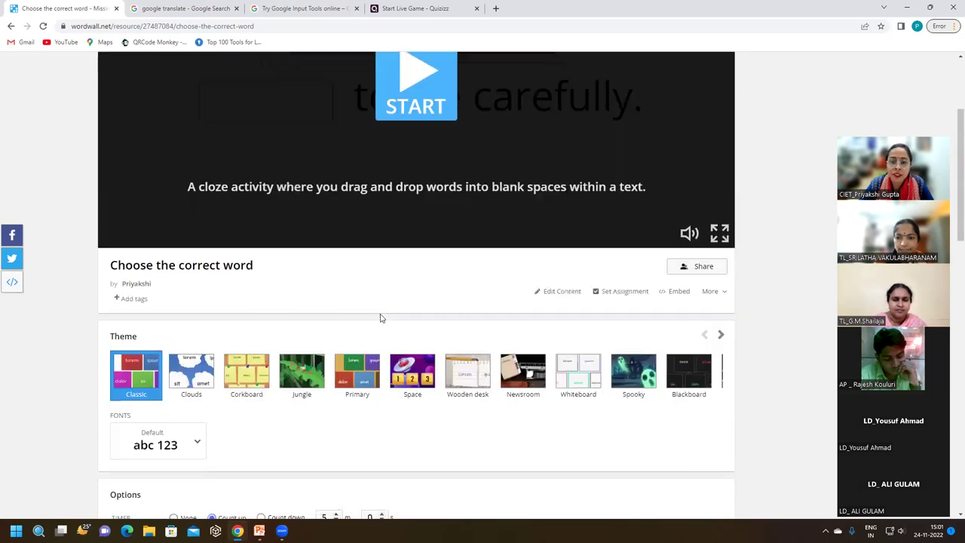
click(379, 226)
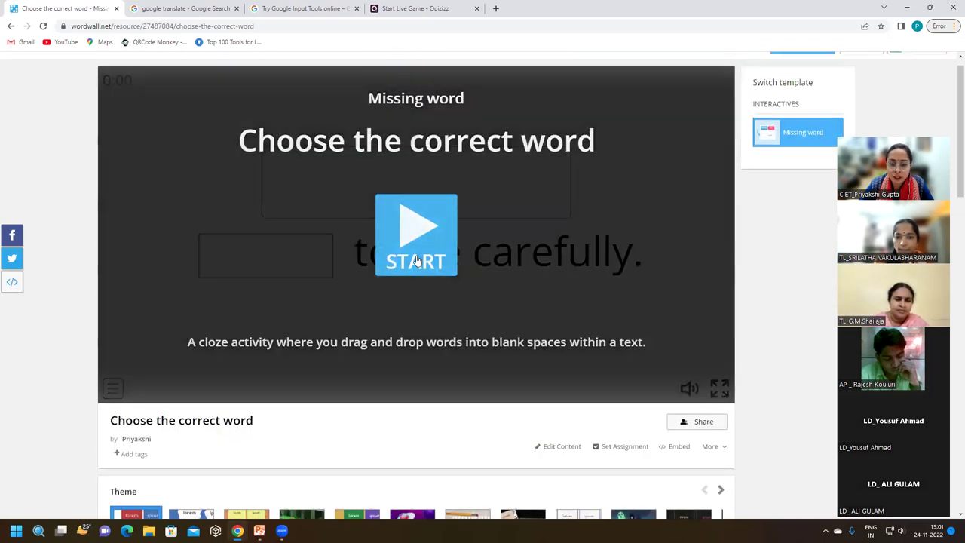
click(355, 183)
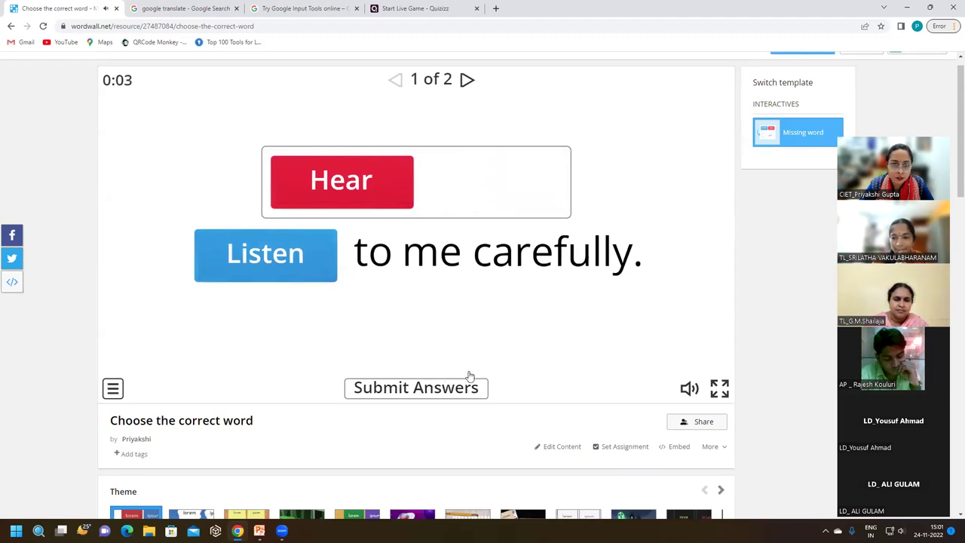
click(468, 79)
click(421, 196)
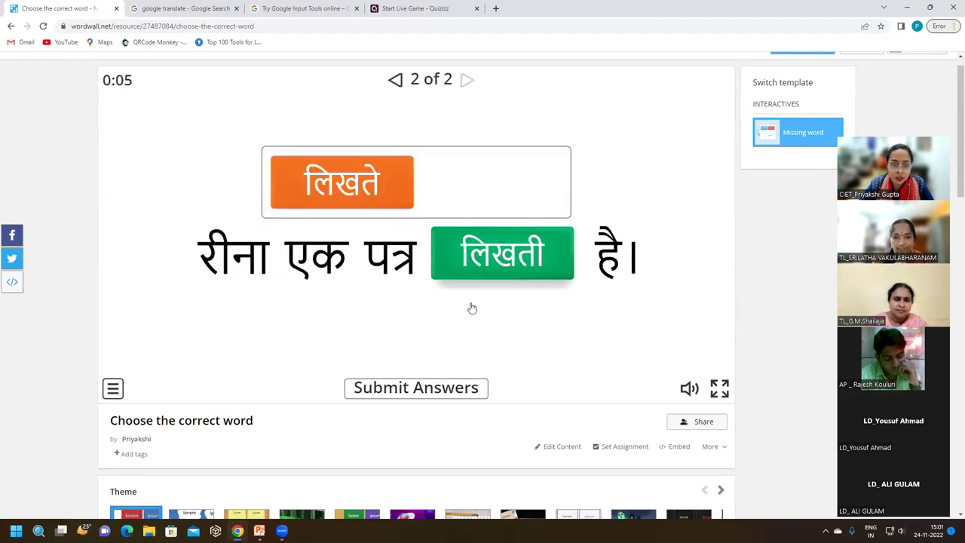
click(433, 396)
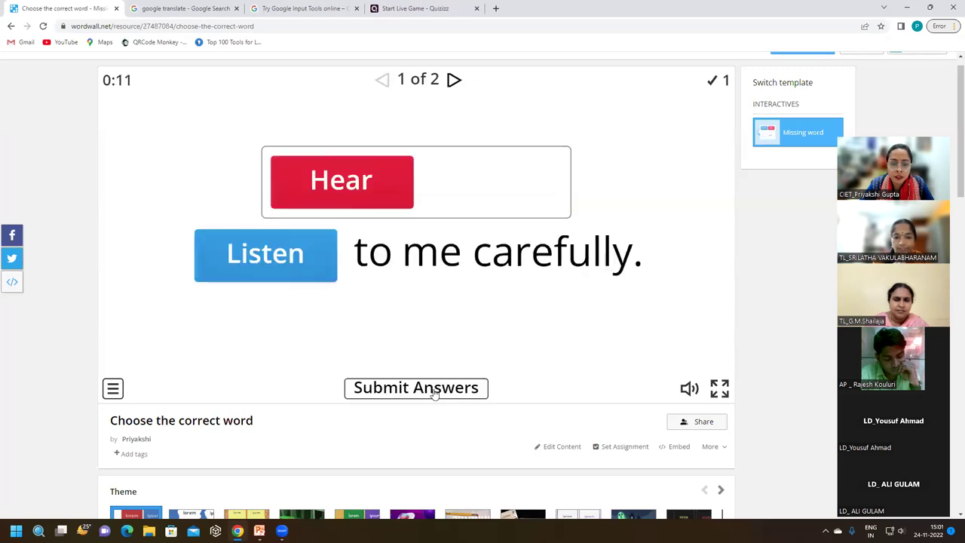
click(434, 393)
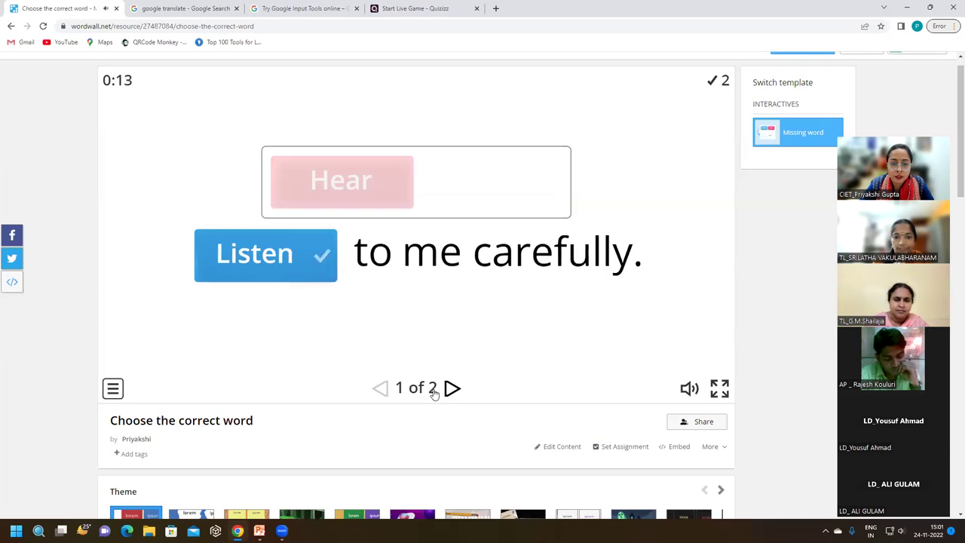
click(451, 388)
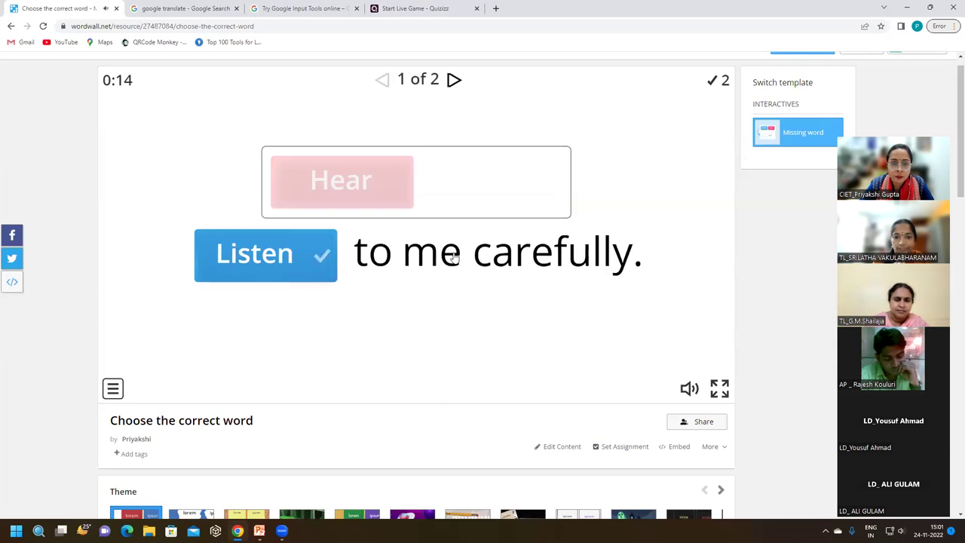
click(452, 81)
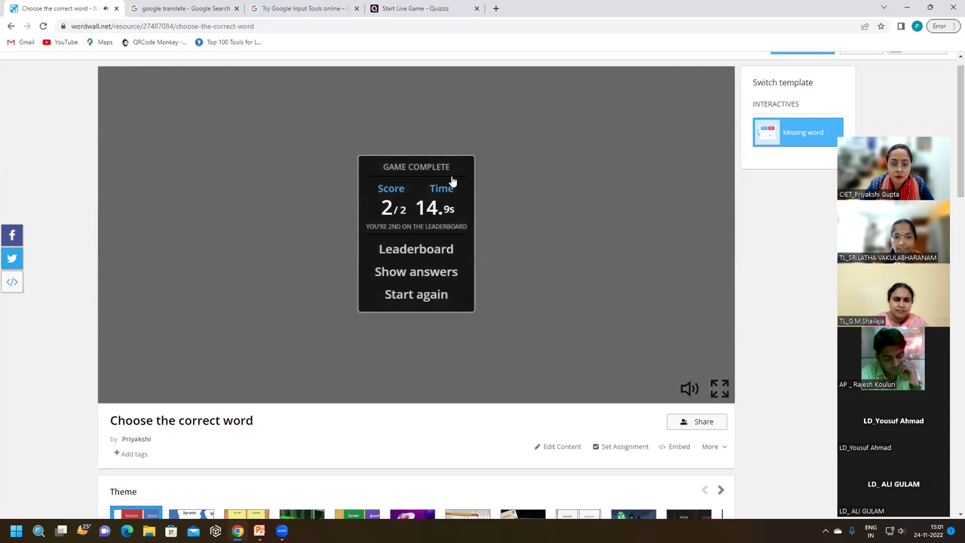
Record the game result on the leaderboard under the name "123"
click(416, 253)
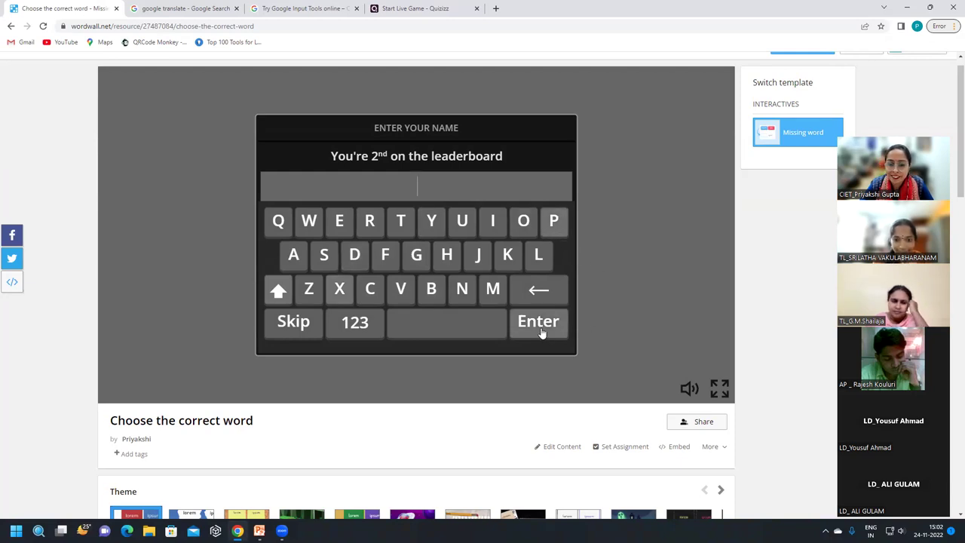
click(354, 322)
click(278, 221)
click(309, 222)
click(339, 221)
click(556, 323)
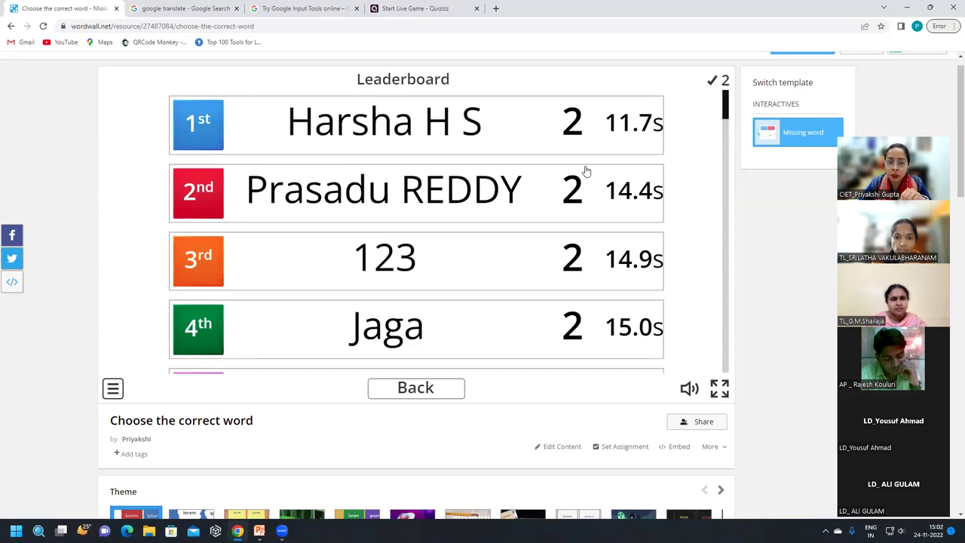
Review the in-game leaderboard and reload the activity page to check the full results table
scroll(585, 170, down, 1)
scroll(586, 169, up, 2)
drag(725, 129, 136, 79)
scroll(700, 241, down, 2)
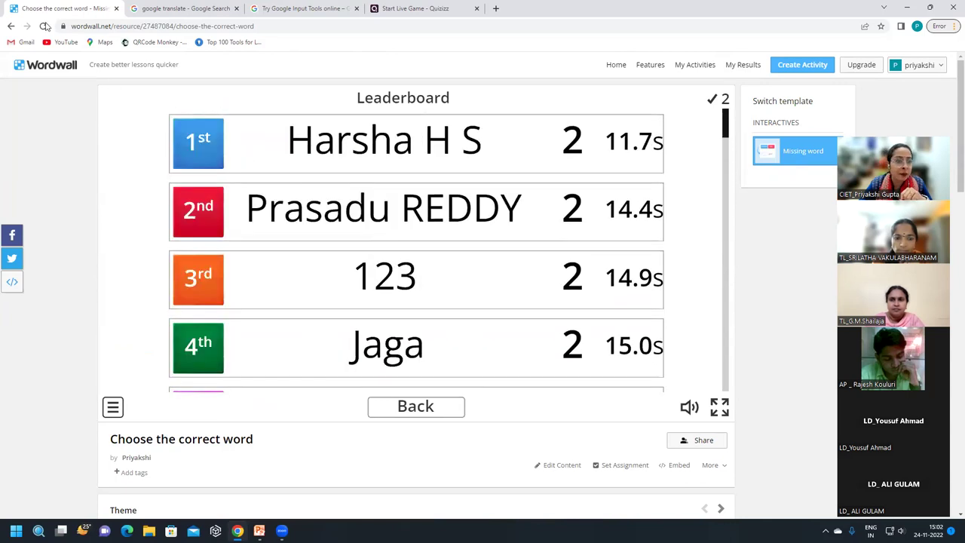
click(45, 26)
scroll(536, 262, down, 8)
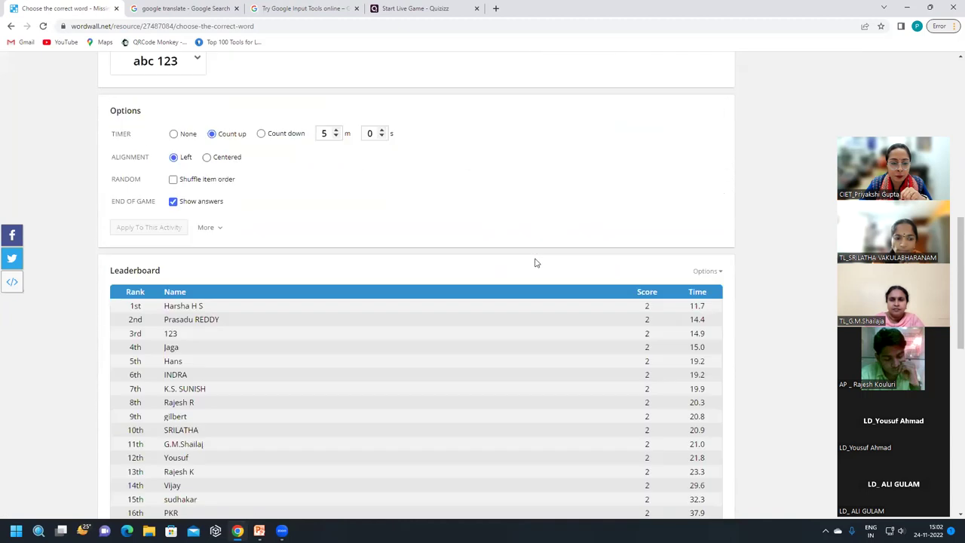
scroll(534, 263, down, 2)
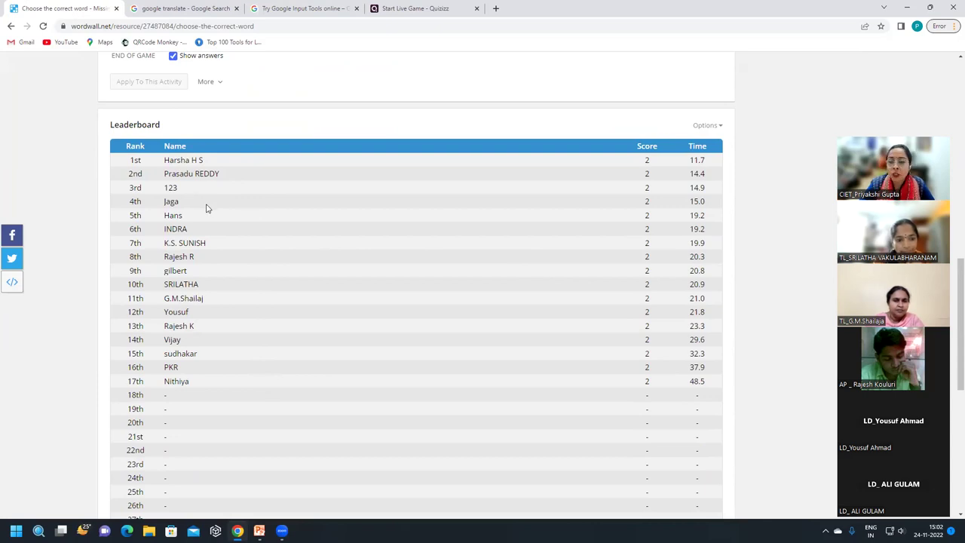
Glance at the "JAM (Just a Minute Session)" activity and look up the Random wheel template on the Wordwall home page
scroll(207, 207, up, 9)
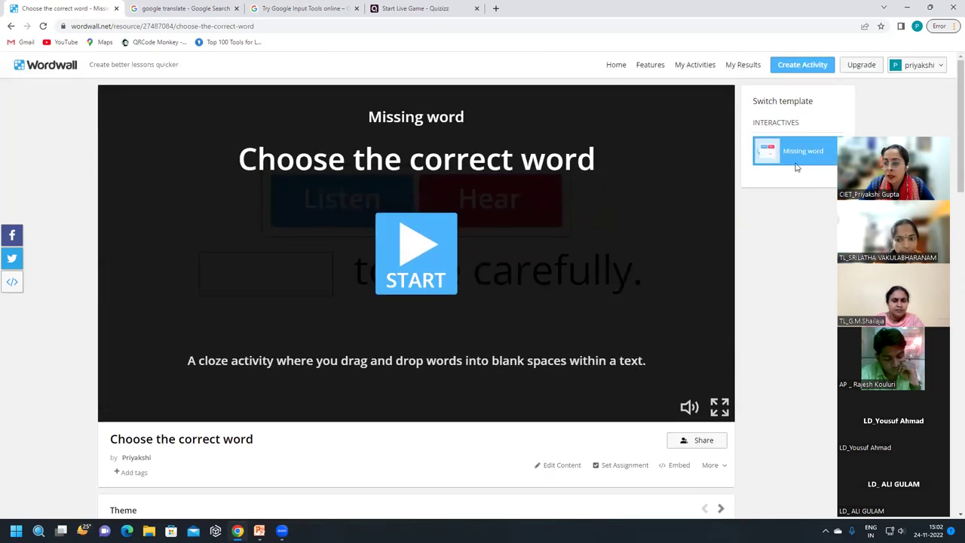
click(683, 67)
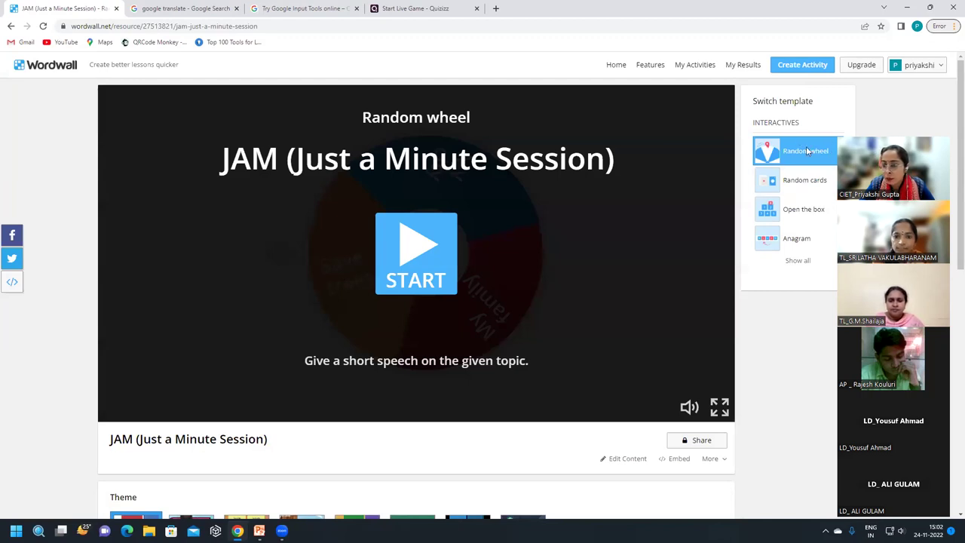
click(613, 66)
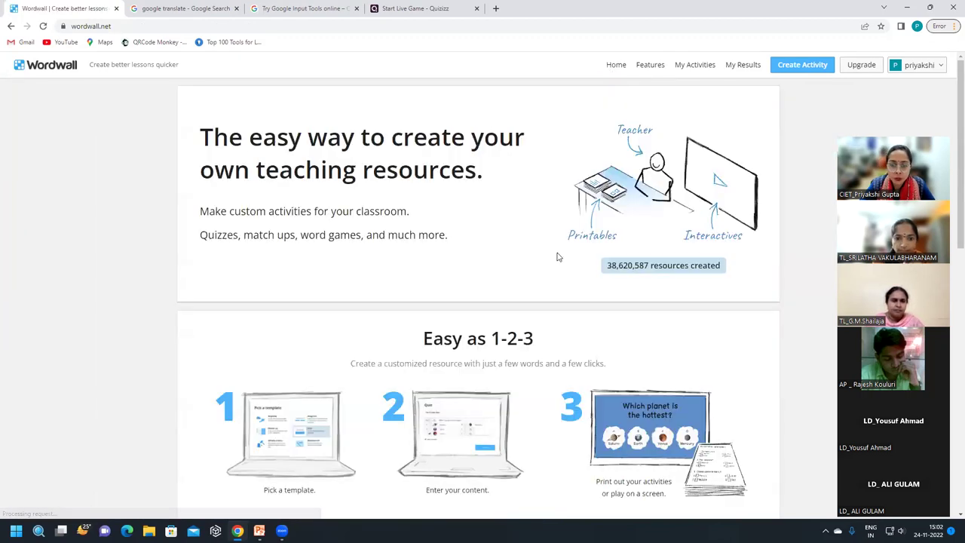
scroll(555, 254, down, 5)
scroll(559, 257, down, 2)
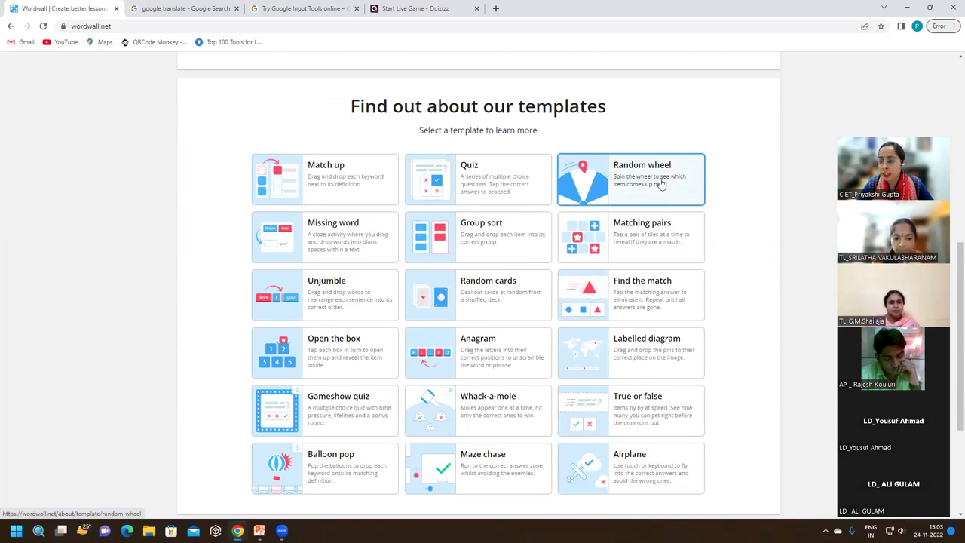
scroll(660, 184, up, 6)
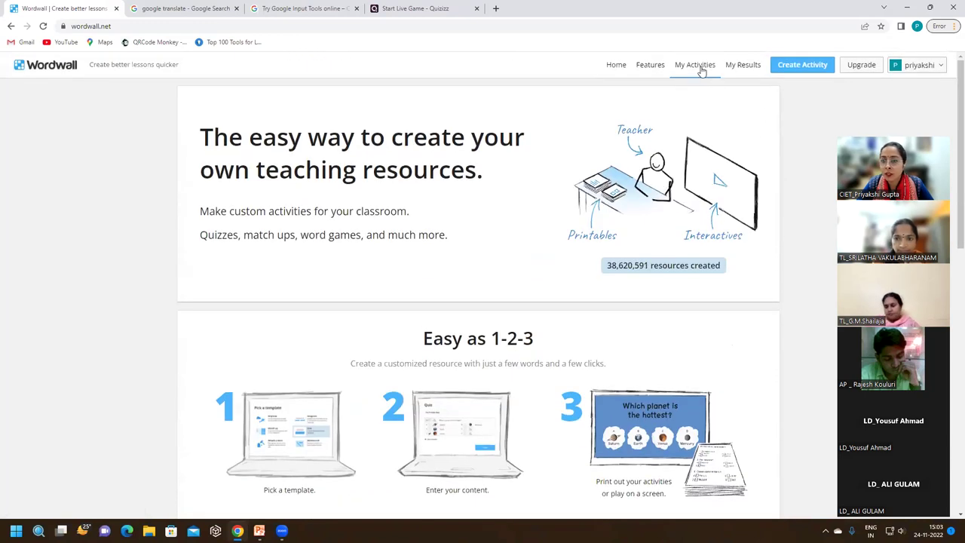
Open the content of the saved "JAM (Just a Minute Session)" activity for editing
click(699, 66)
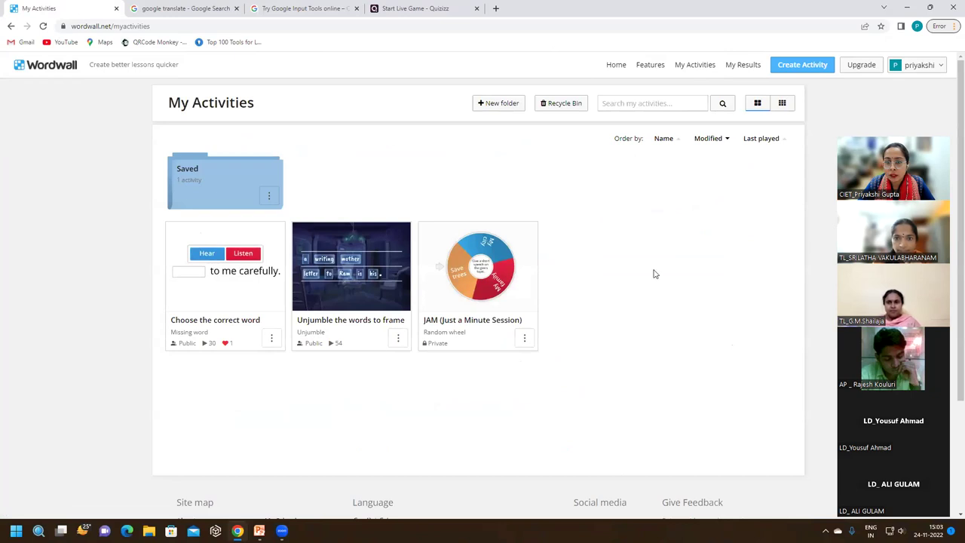
click(483, 297)
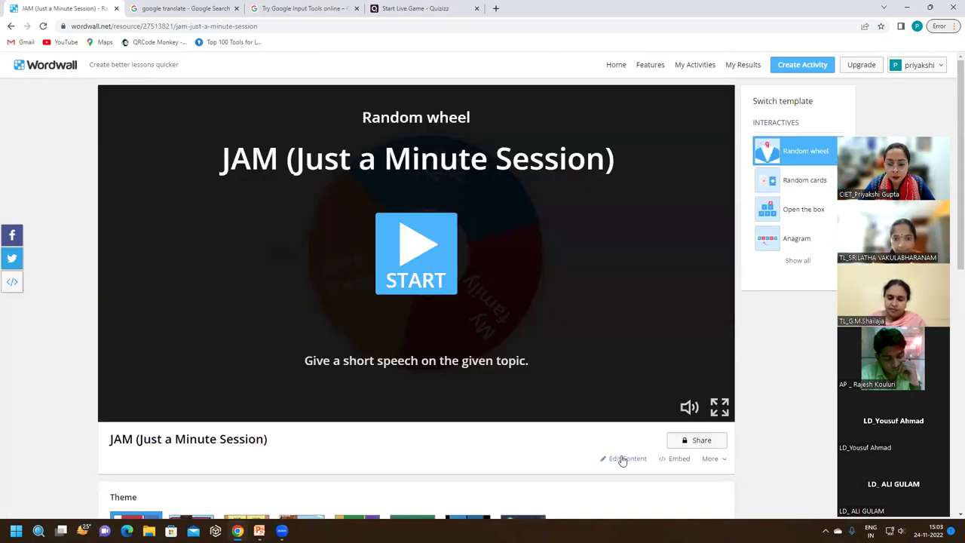
click(621, 459)
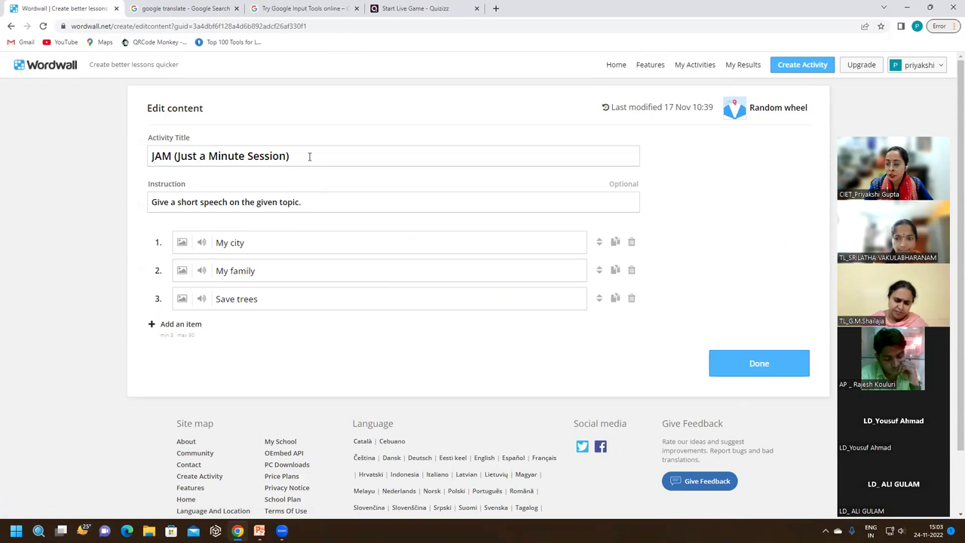
Clear and re-enter the title "JAM (Just a Minute Session)" and the instruction "Give a short speech on the given topic."
drag(309, 155, 117, 150)
key(ctrl+c)
key(BackSpace)
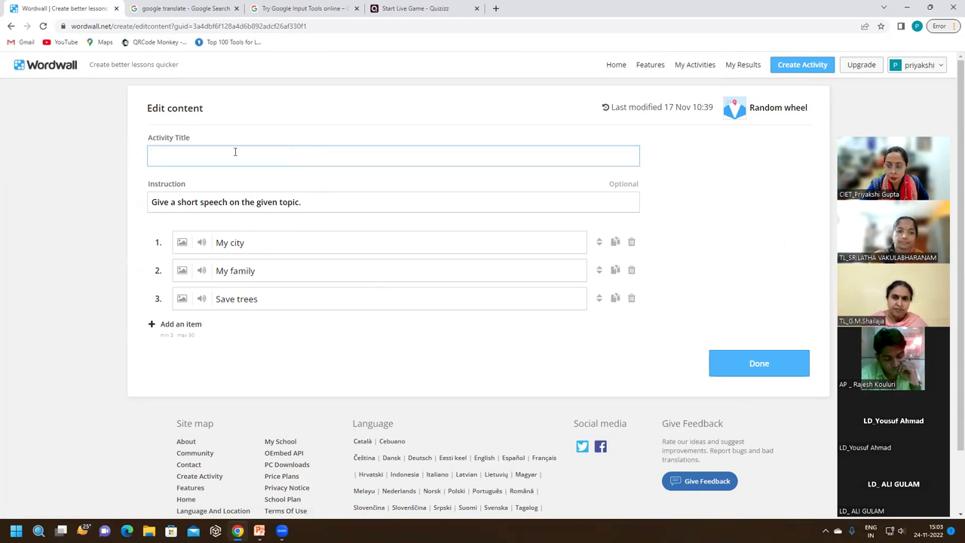
key(ctrl+v)
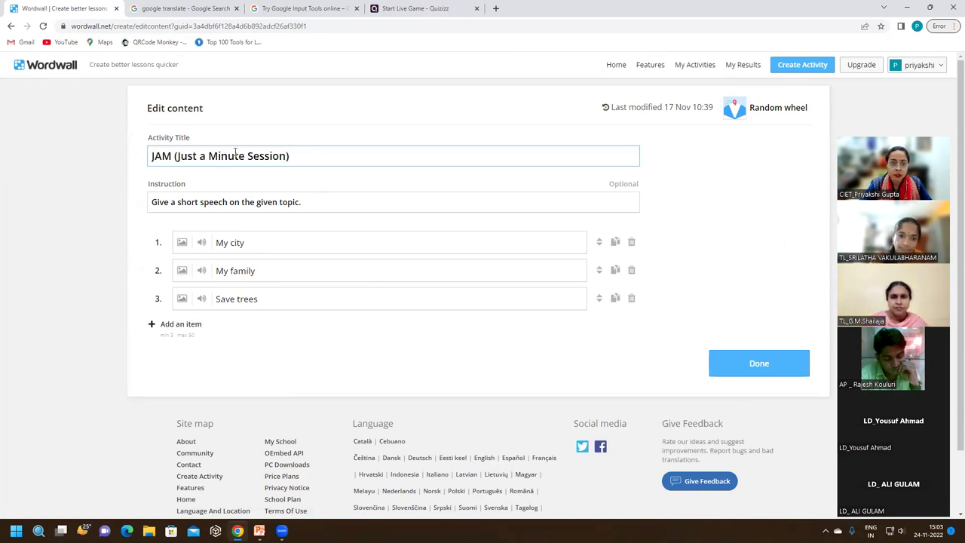
drag(304, 205, 123, 209)
key(ctrl+c)
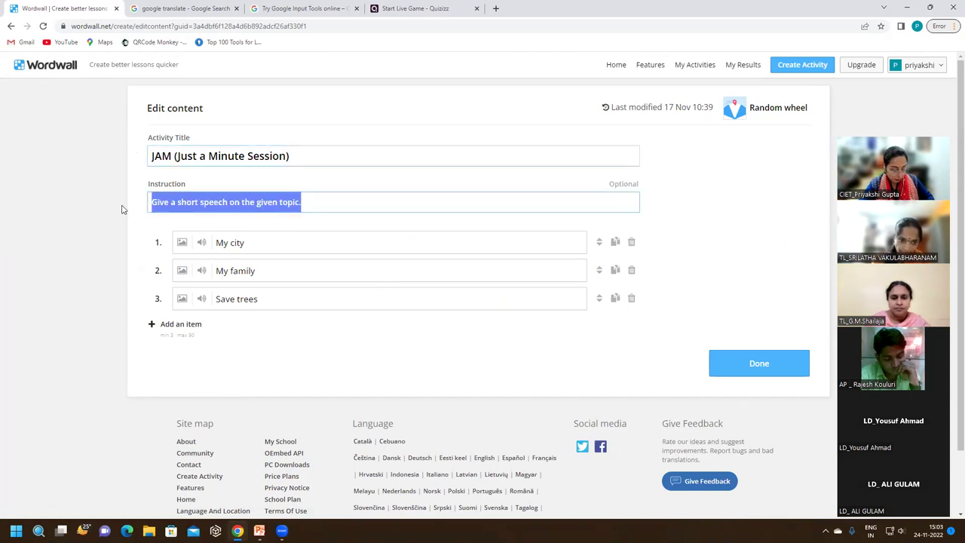
key(BackSpace)
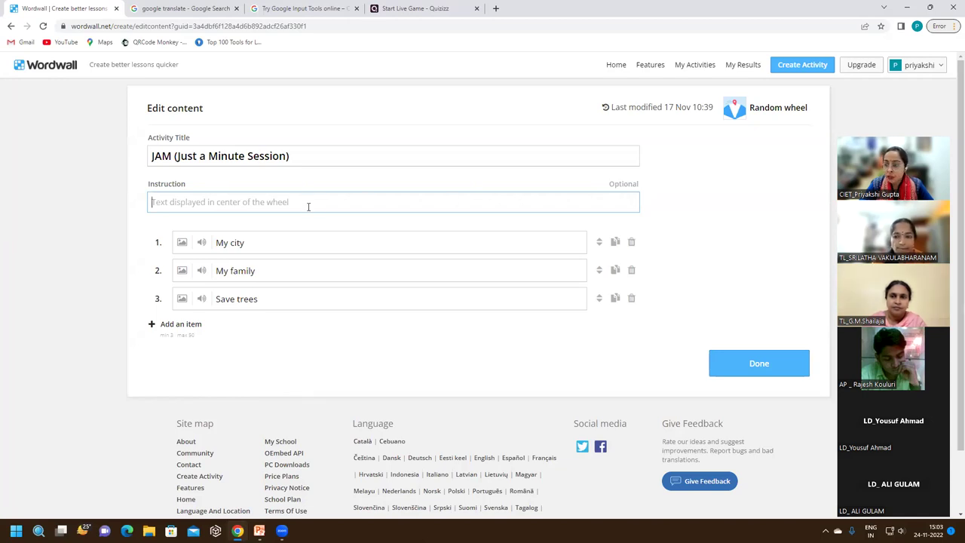
key(ctrl+v)
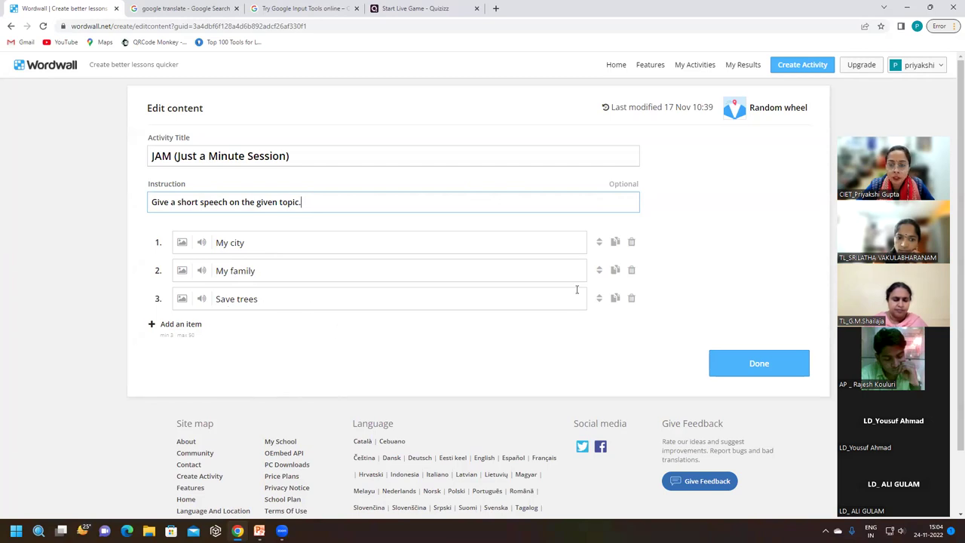
Delete the "My family" and "Save trees" items from the wheel content and add a new item "Trees"
click(631, 270)
click(631, 270)
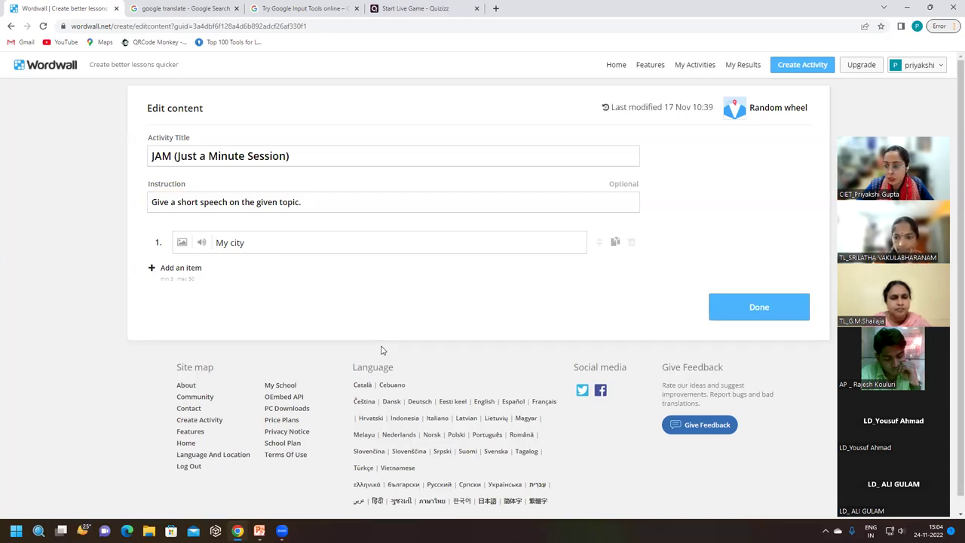
click(174, 269)
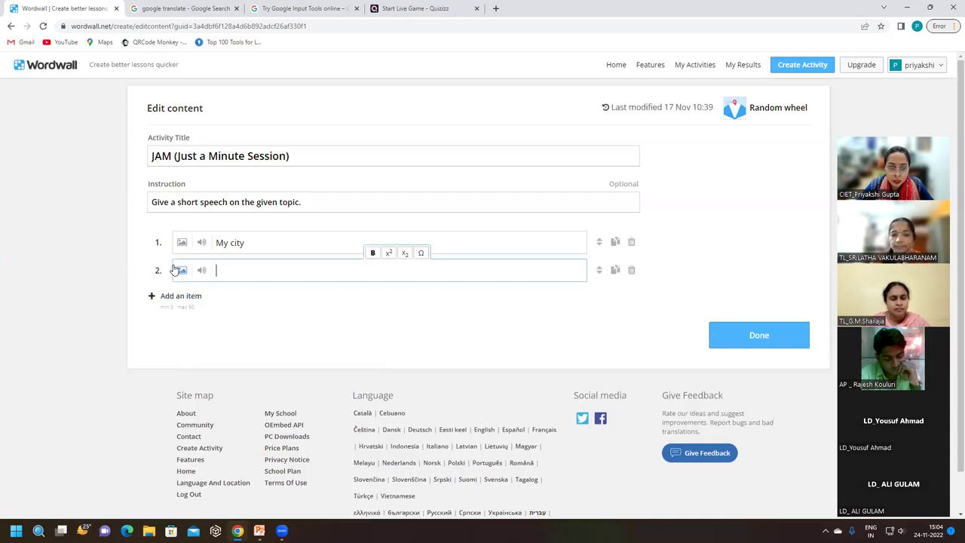
text(Trees)
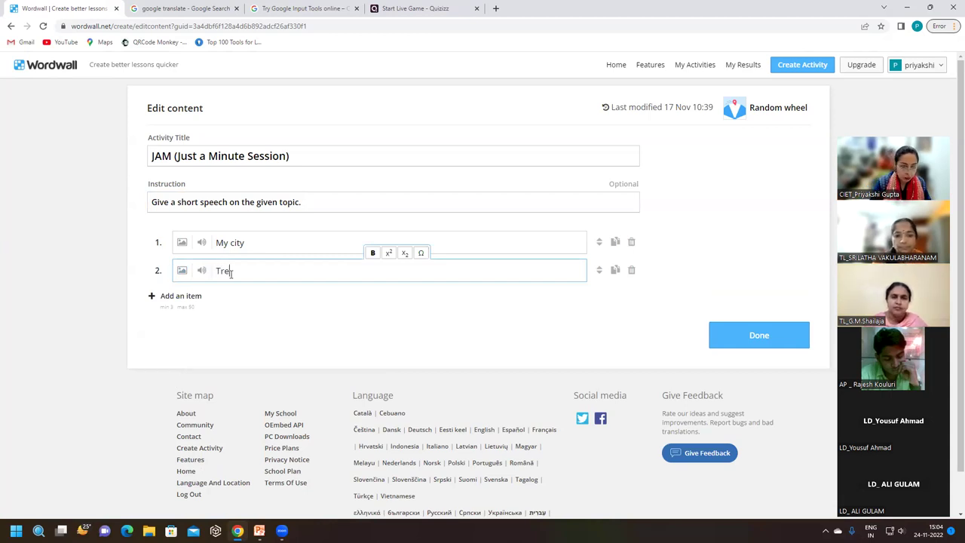
Add the items "My family" and "My school", remove the extra blank item and save the activity
click(180, 298)
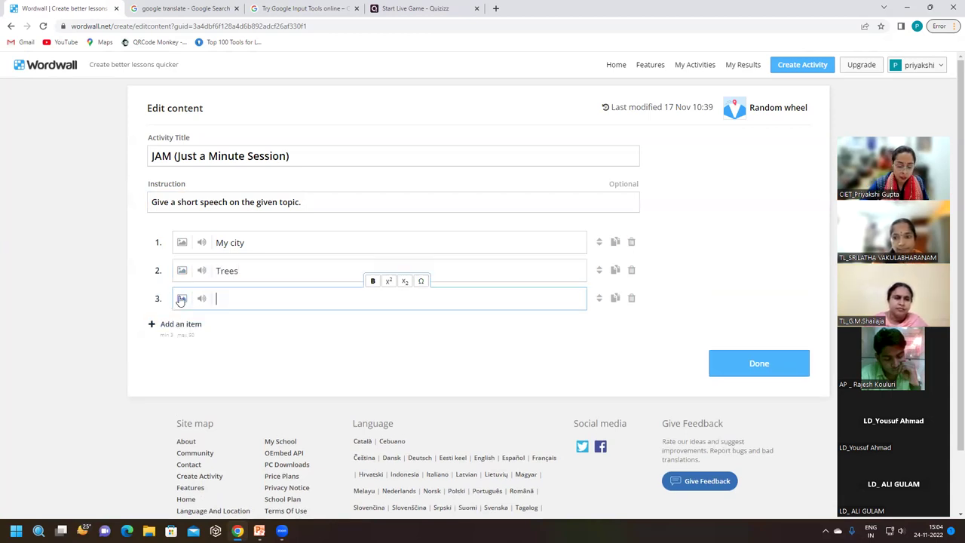
text(My f)
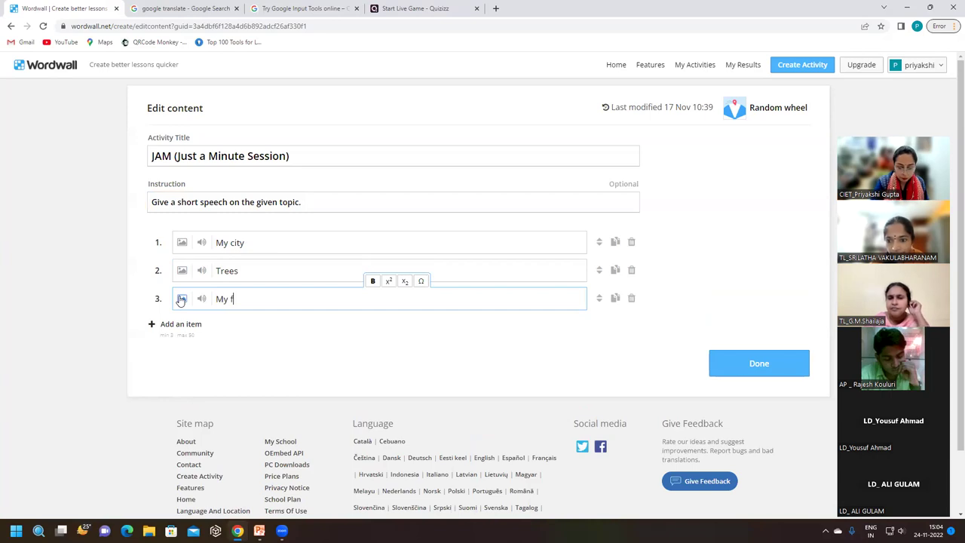
text(a)
text(am)
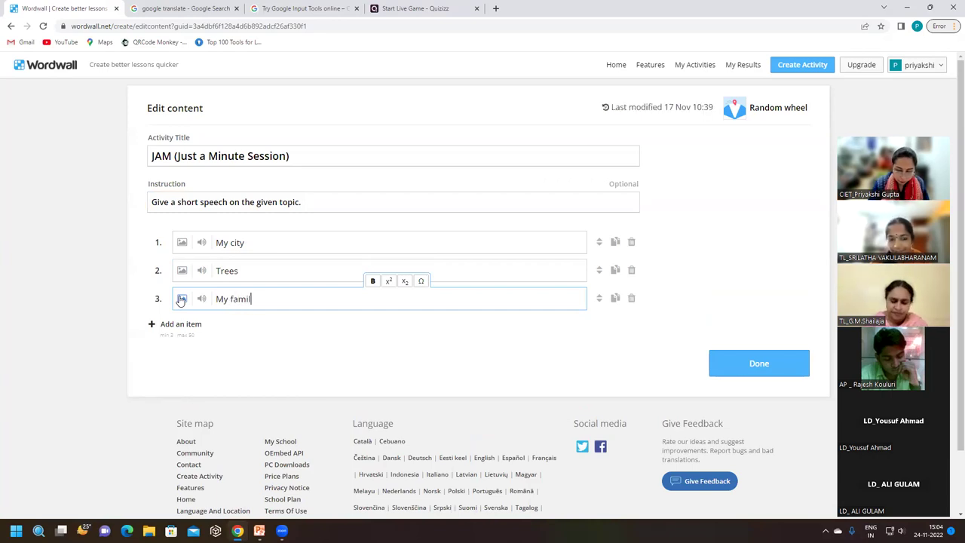
click(179, 325)
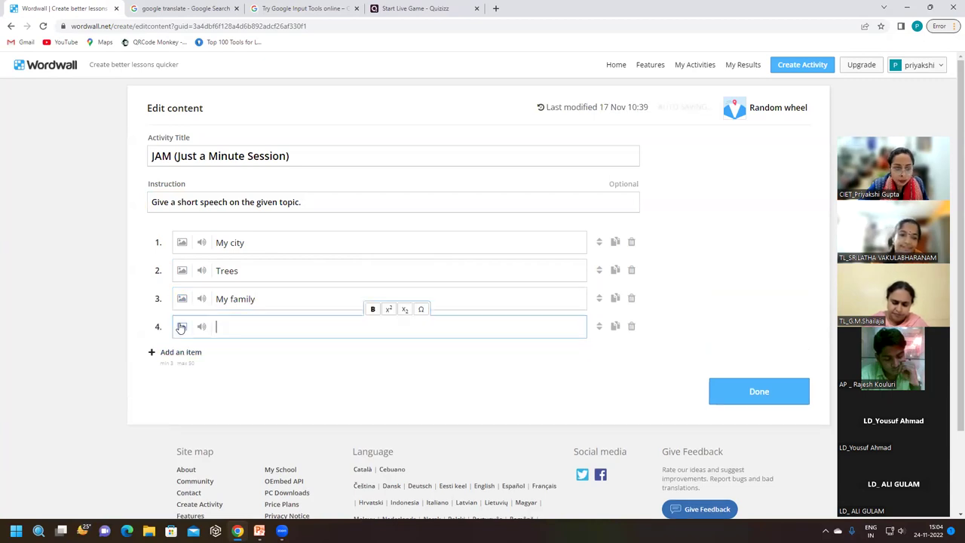
text(My school)
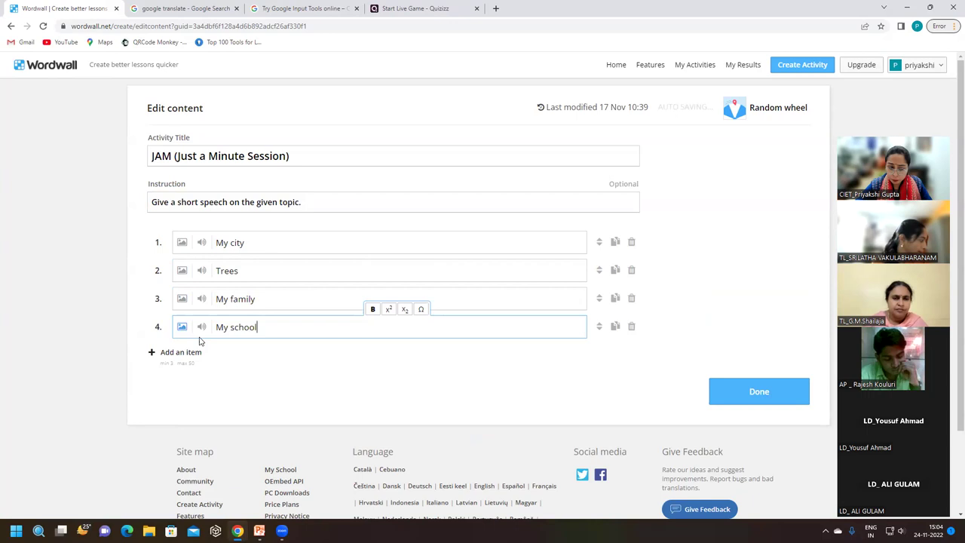
key(Return)
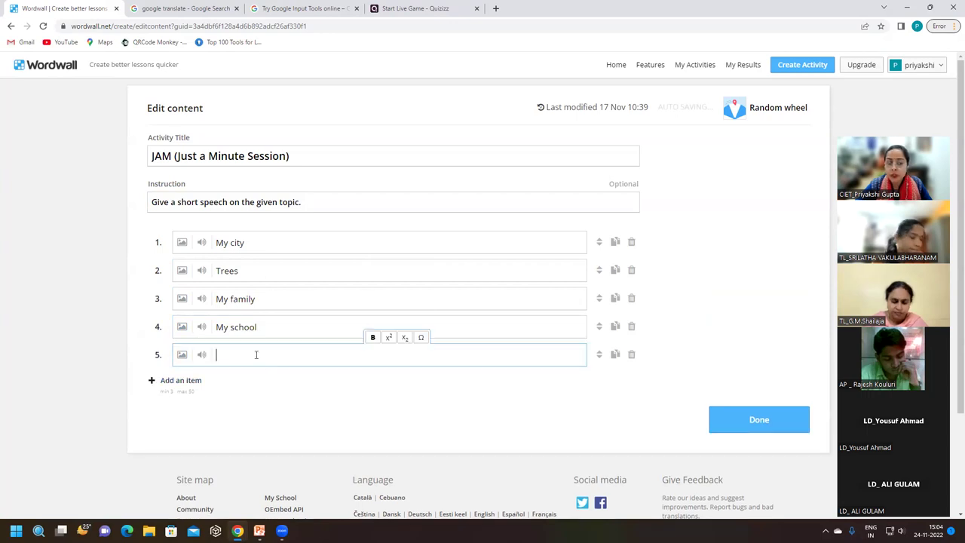
click(631, 354)
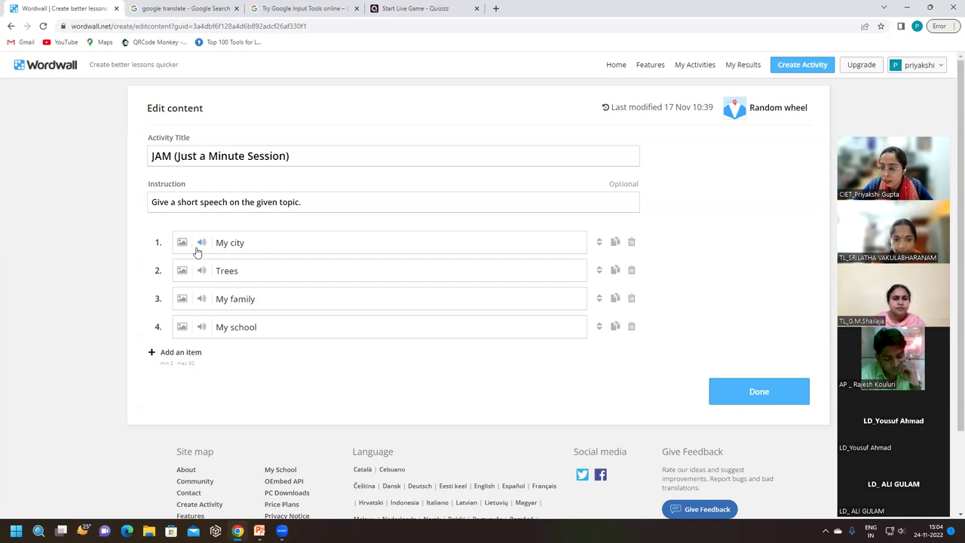
click(740, 394)
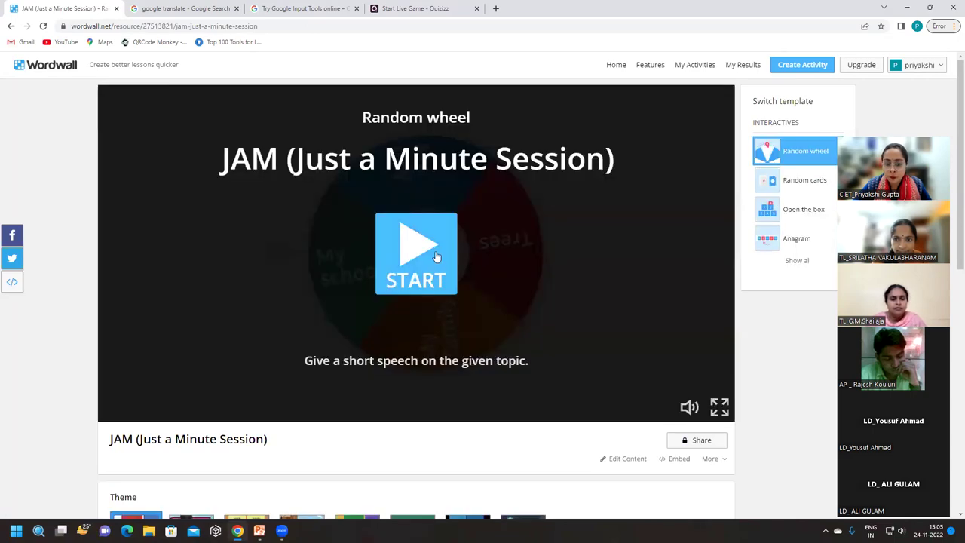
Play the random wheel in full screen, spin it once and exit full screen
click(436, 256)
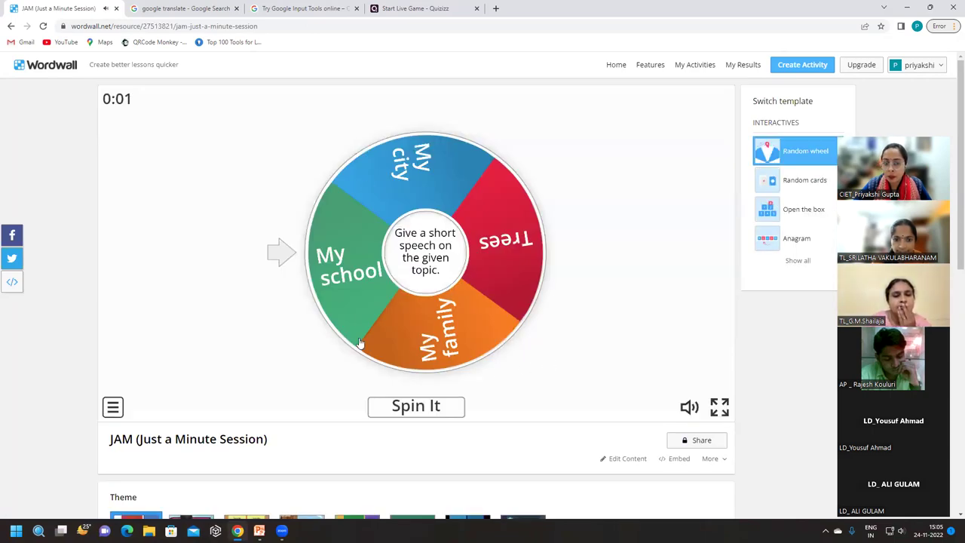
click(719, 407)
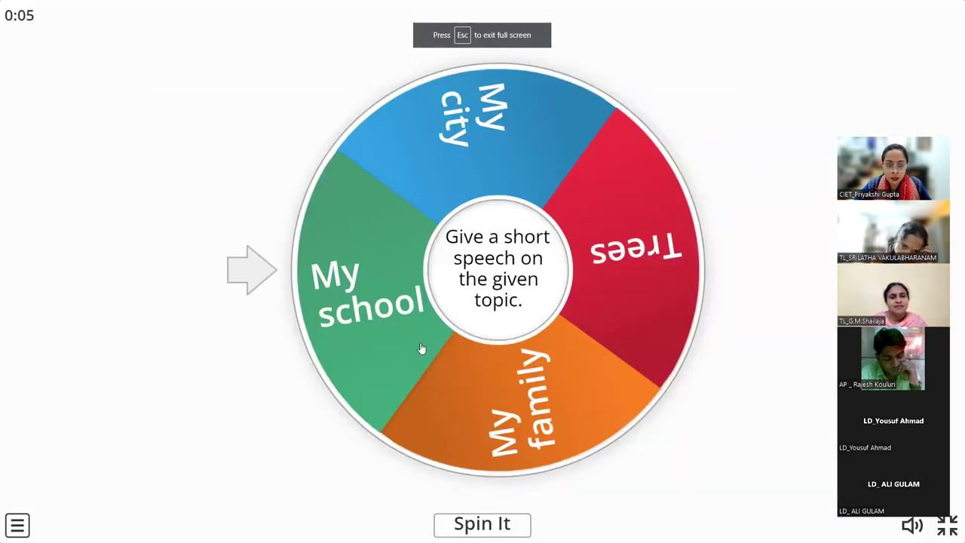
click(482, 524)
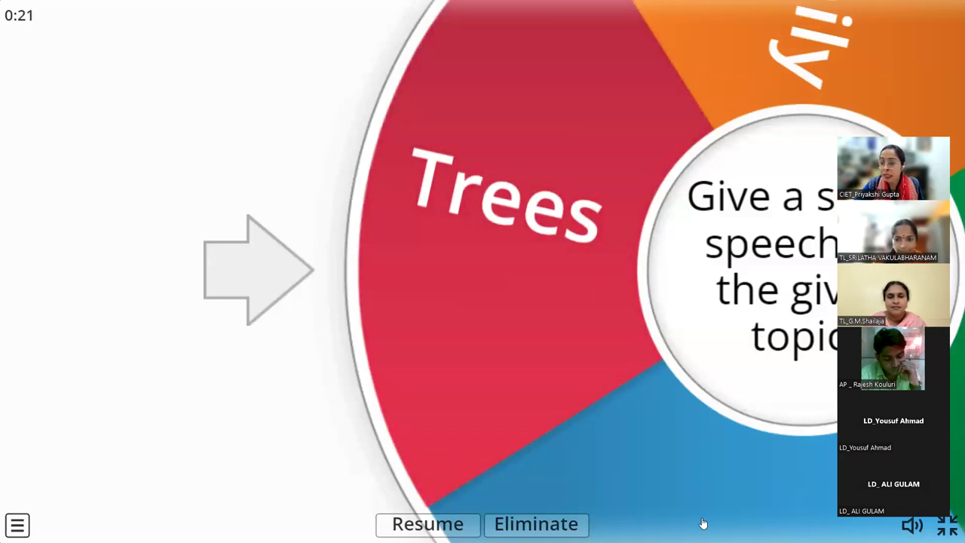
key(Escape)
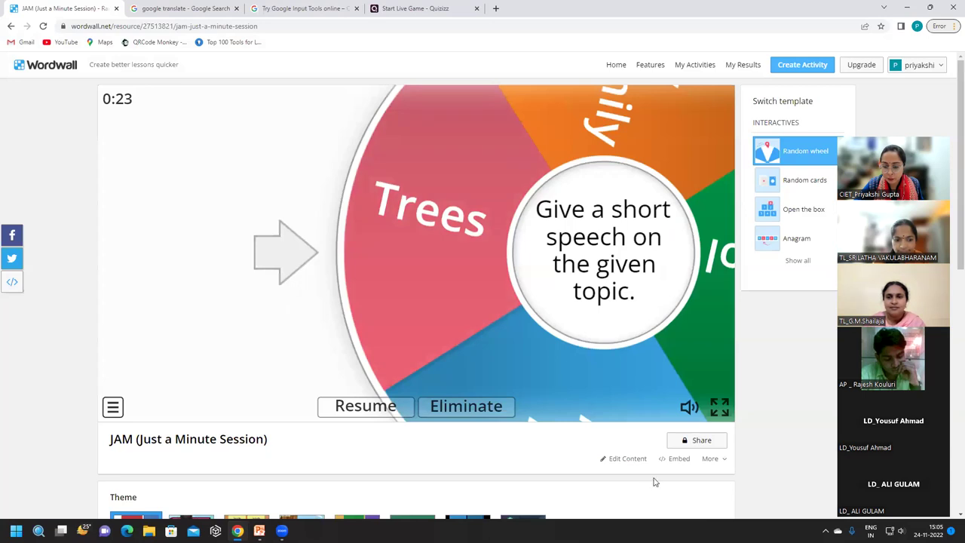
Reopen the activity's content for editing and add the blue "MYCITY" skyline picture from the image search to the "My city" item
click(628, 460)
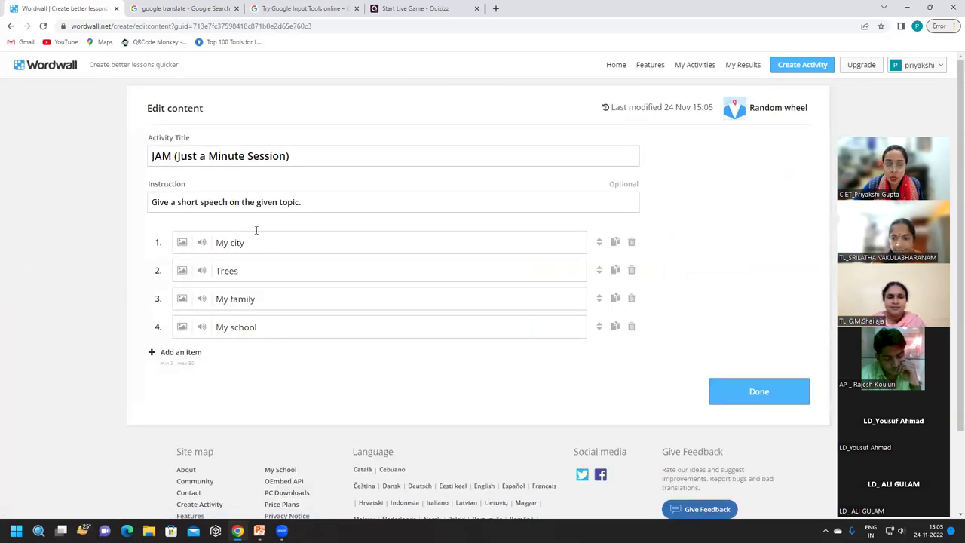
click(181, 245)
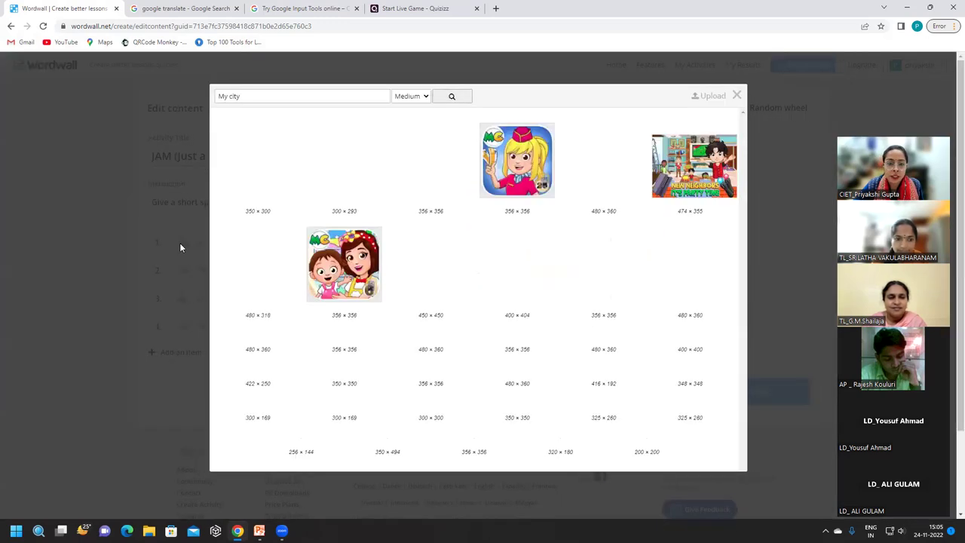
click(258, 95)
drag(255, 97, 155, 283)
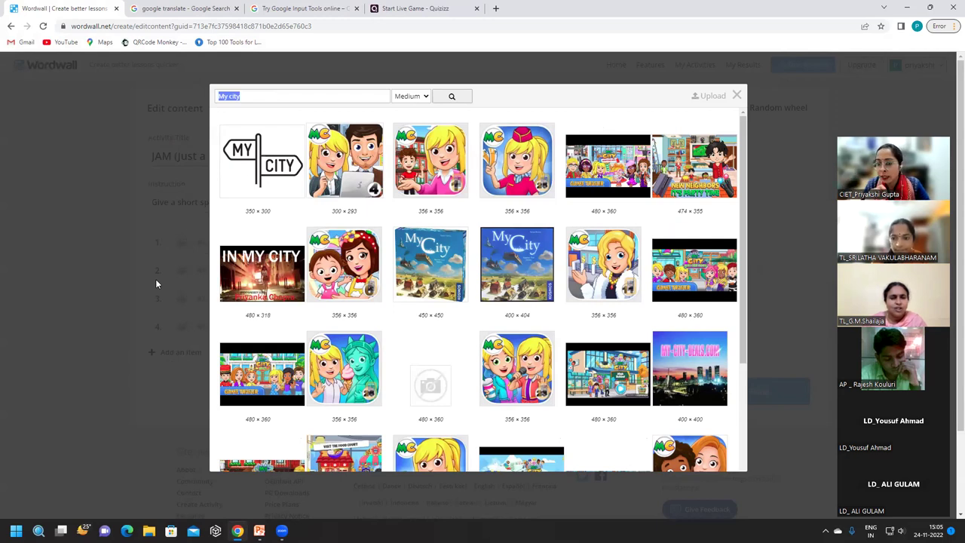
click(295, 223)
scroll(455, 265, down, 4)
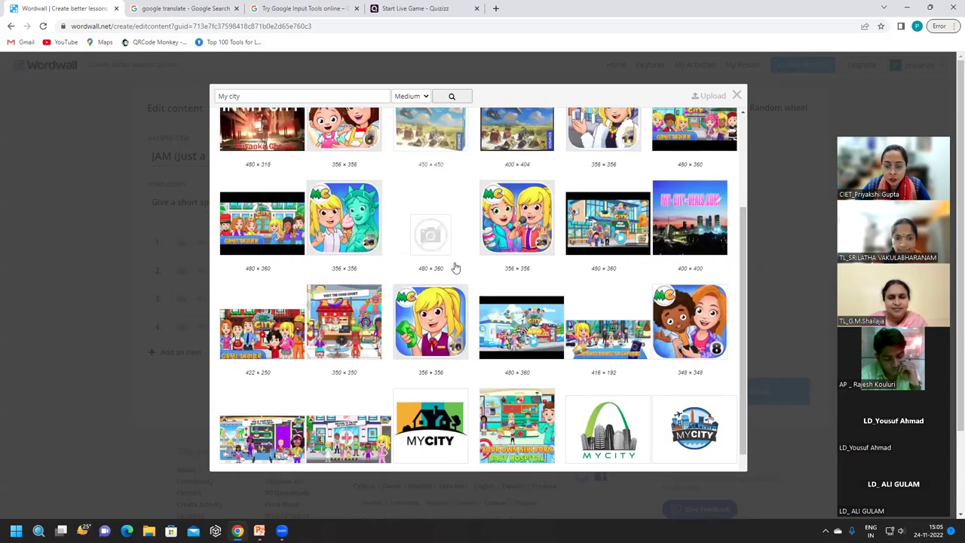
scroll(454, 264, down, 2)
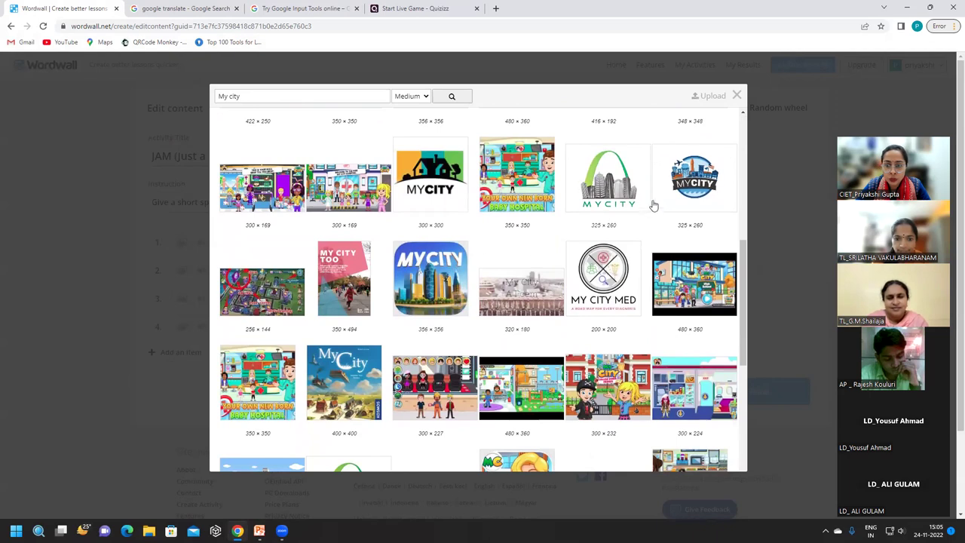
click(432, 278)
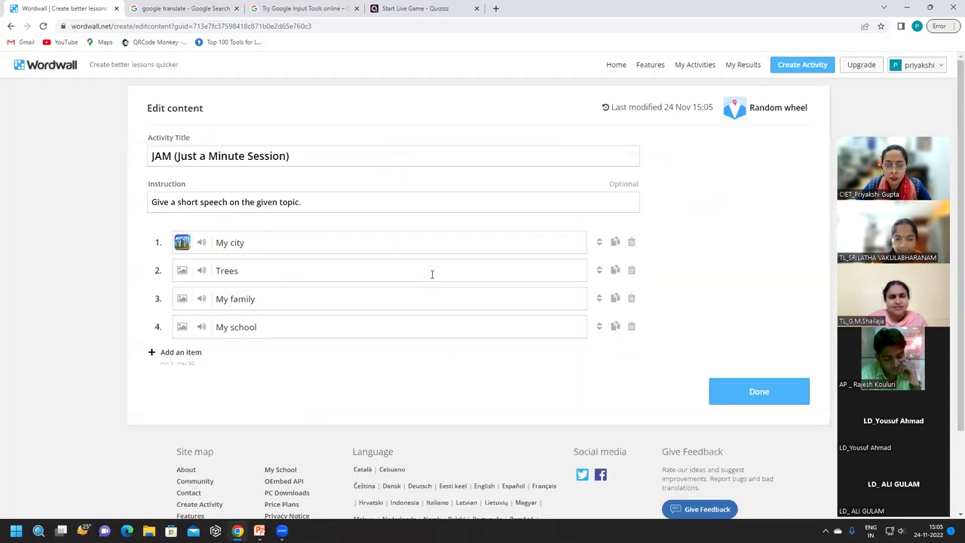
Generate a spoken sound for the "My city" item in English (GB) with the Female voice, preview it and accept it
click(200, 242)
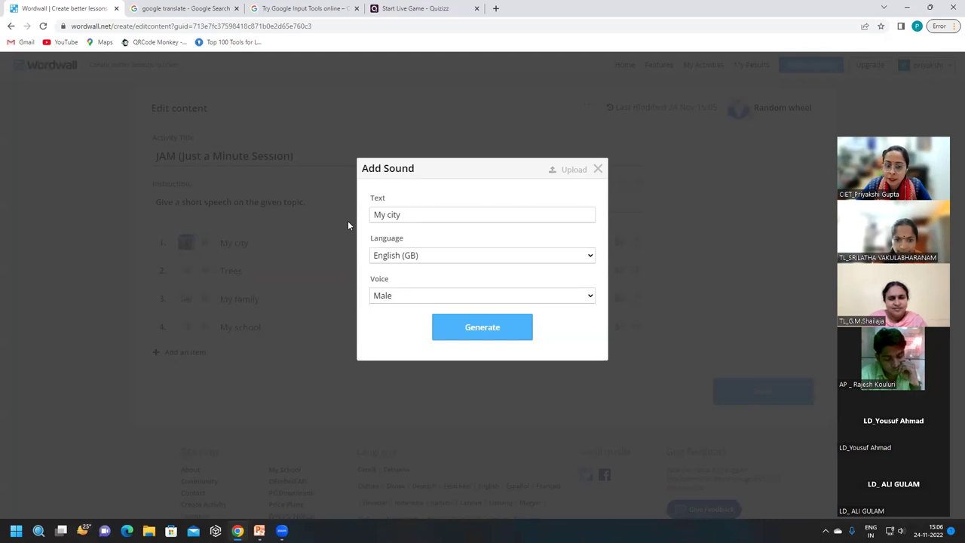
click(425, 257)
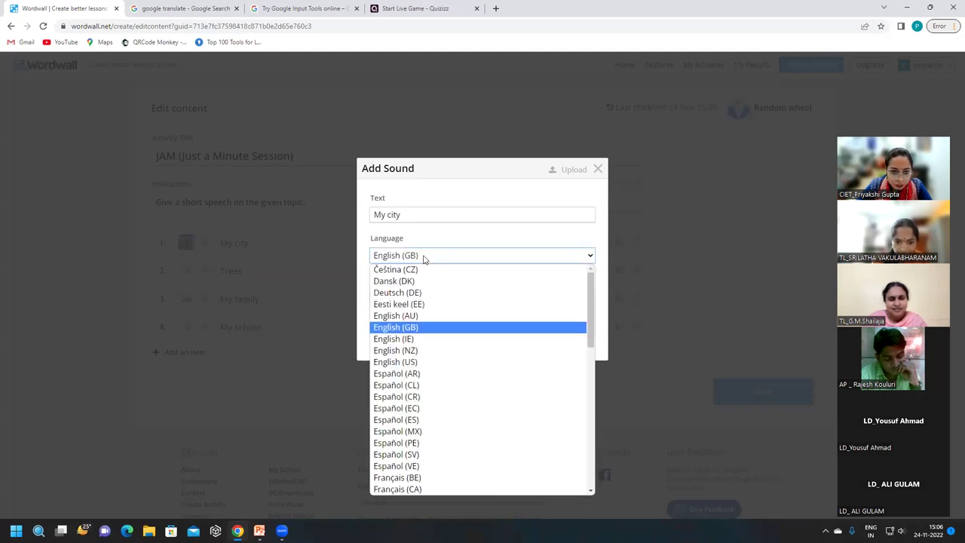
click(436, 327)
click(430, 298)
click(421, 321)
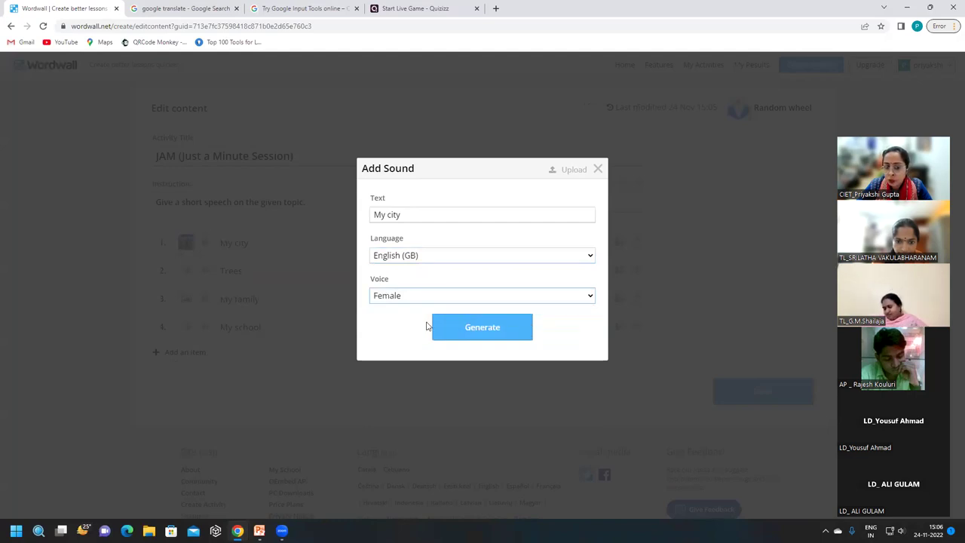
click(451, 327)
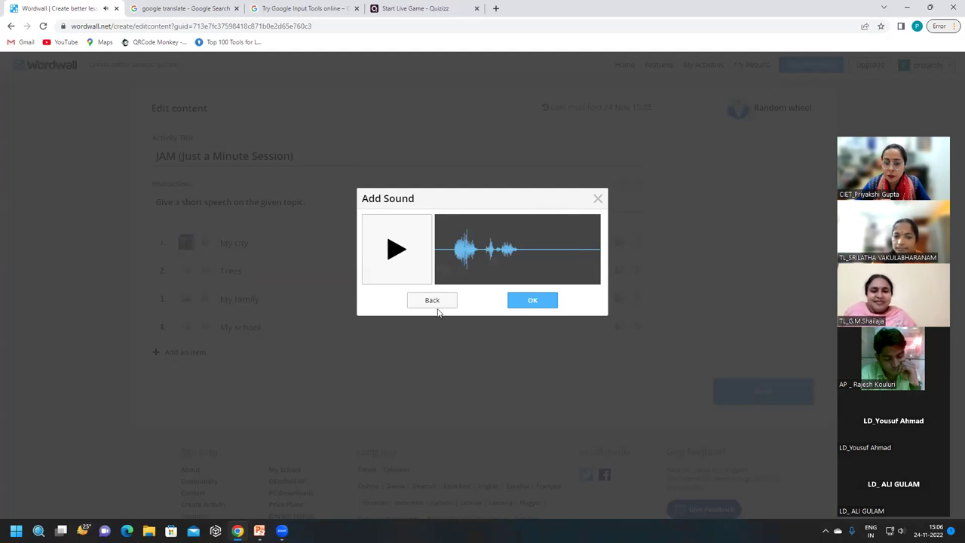
click(397, 249)
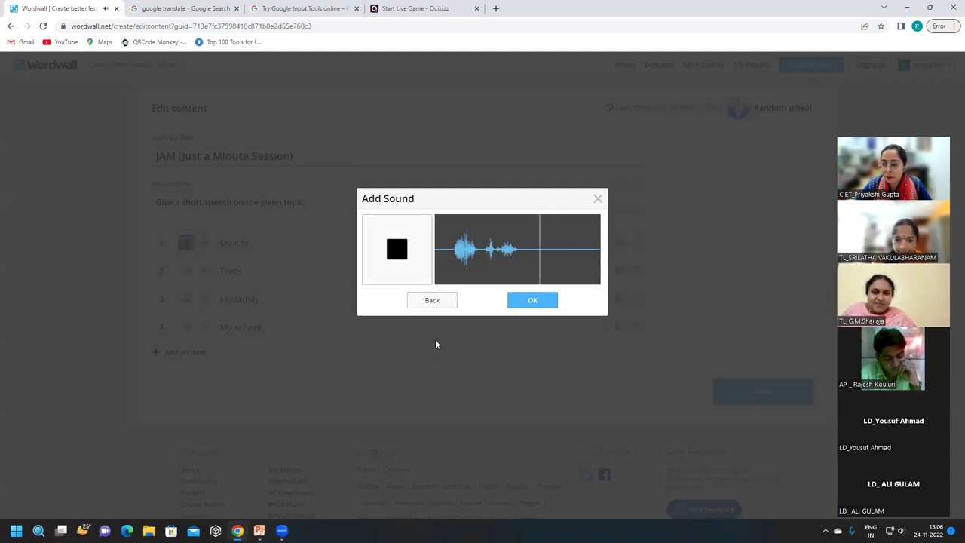
click(524, 301)
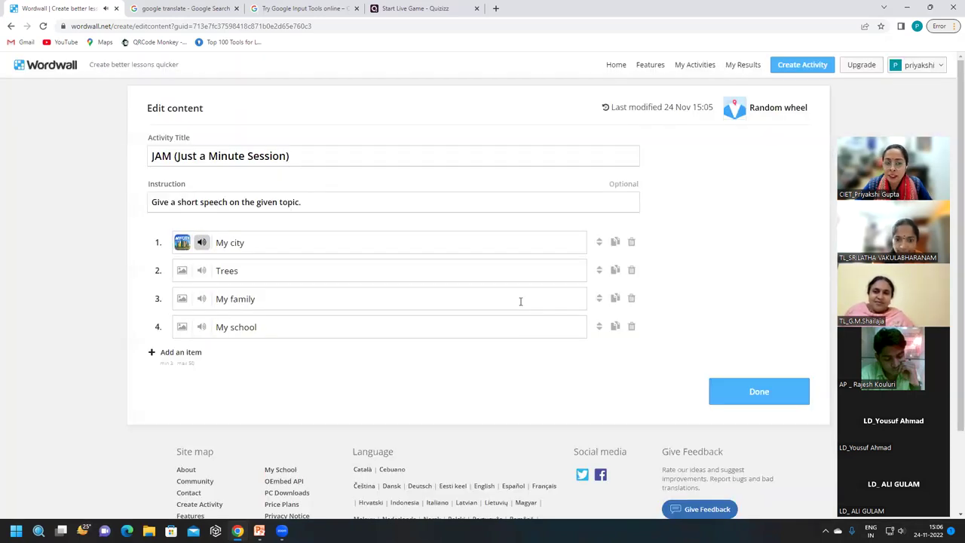
Add the 419 × 282 picture of a bright green tree from the image search to the "Trees" item
click(182, 270)
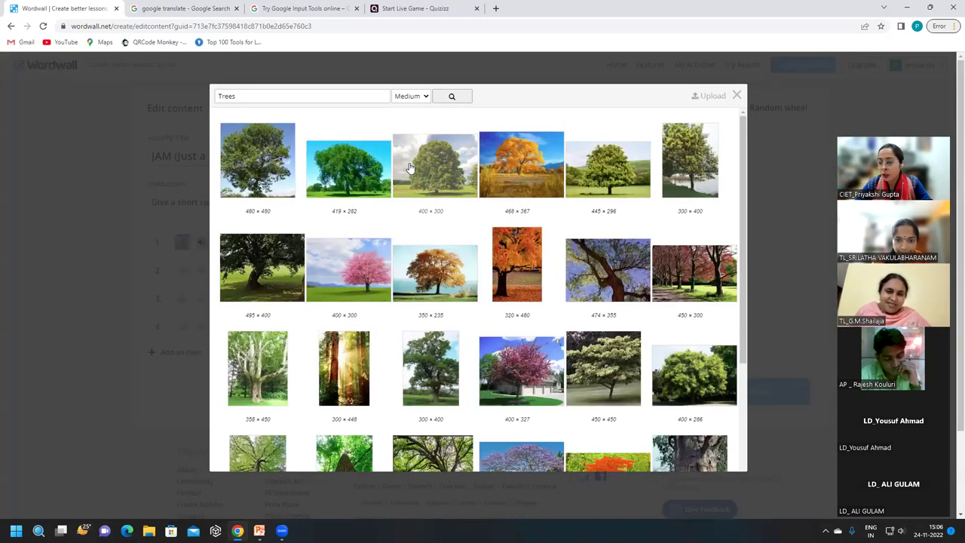
click(367, 180)
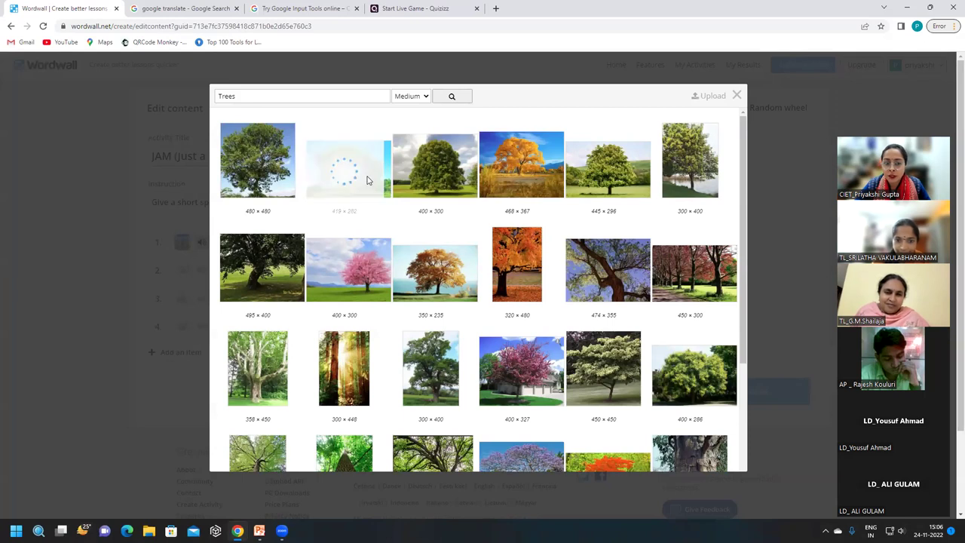